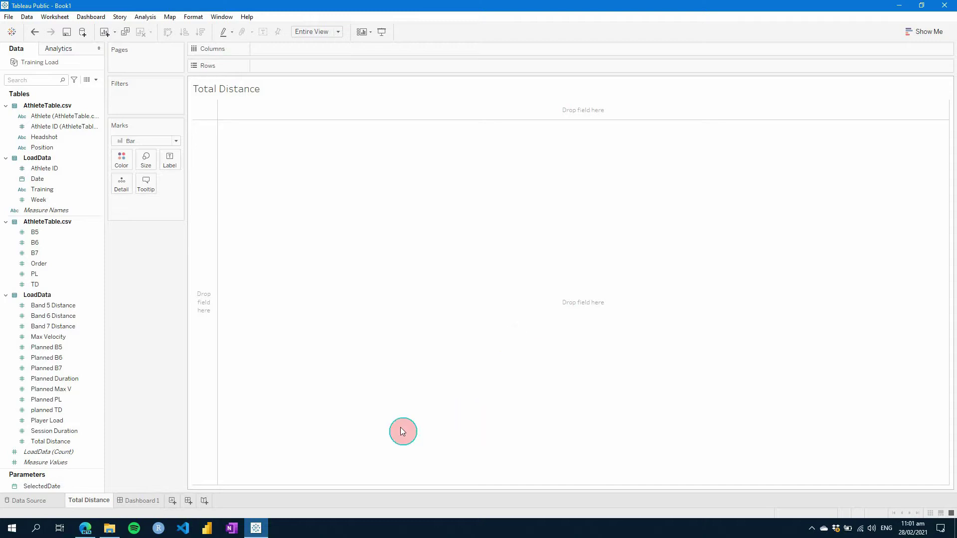
Remove AthleteTable.csv from the LoadData join on the data source page
left_click(17, 501)
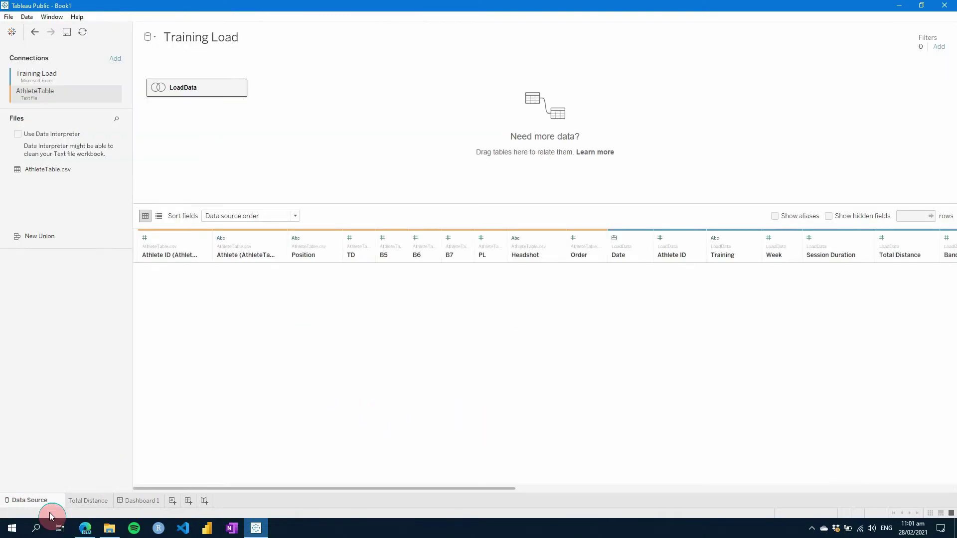
double_click(188, 90)
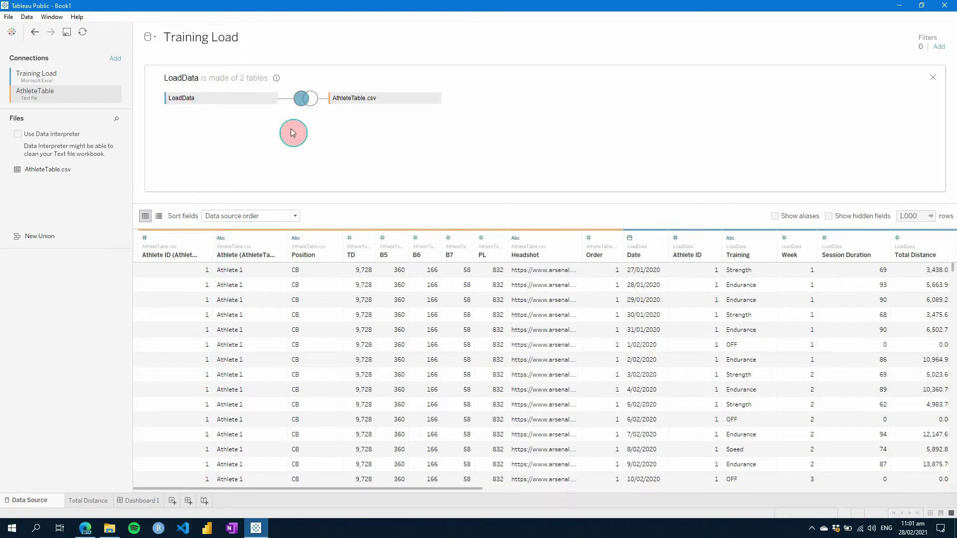
left_click(437, 102)
left_click(451, 183)
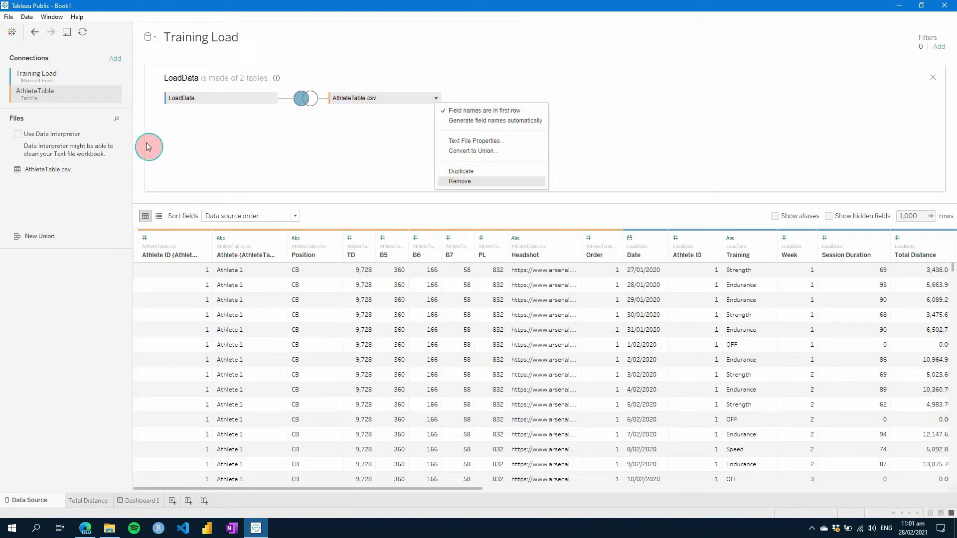
left_click(933, 77)
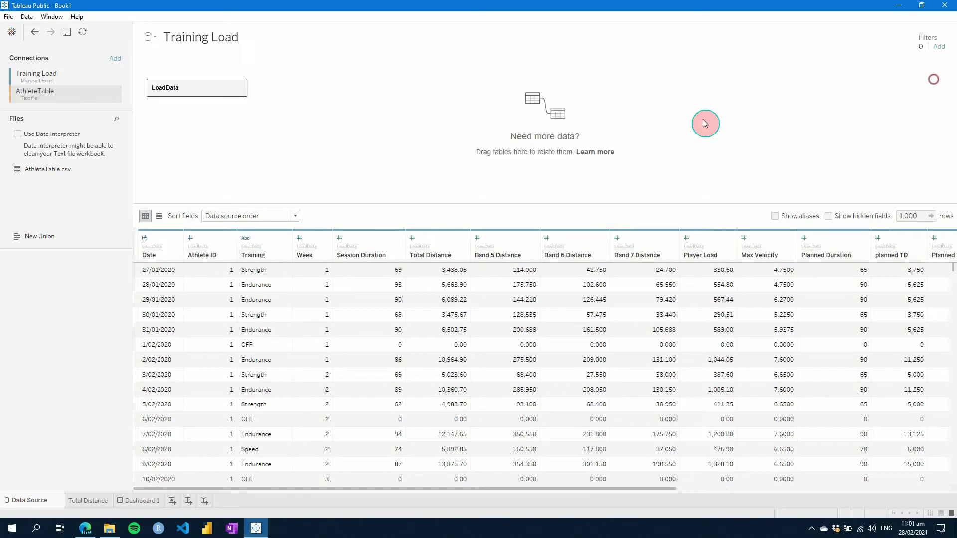
Relate AthleteTable.csv to LoadData on Athlete ID = Athlete ID
left_click_drag(48, 170, 310, 101)
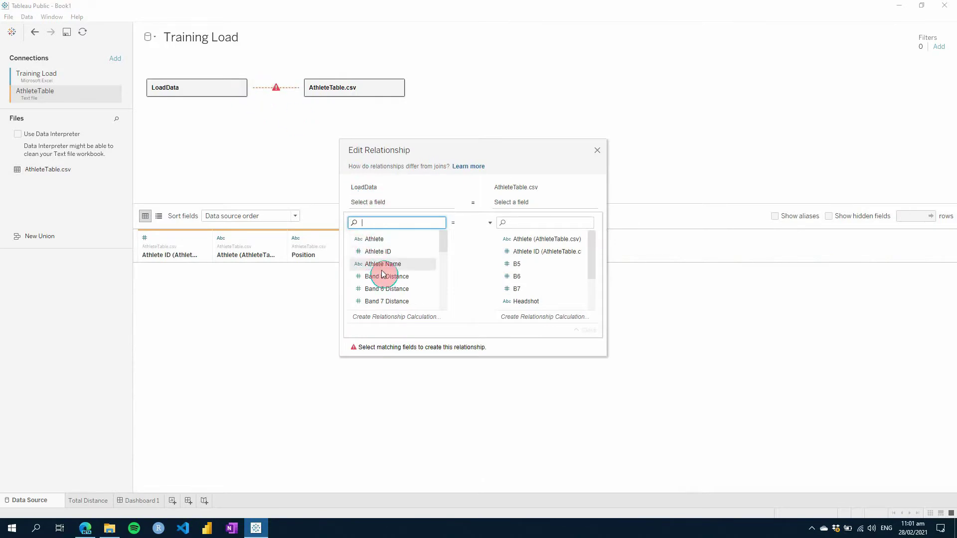
left_click(375, 252)
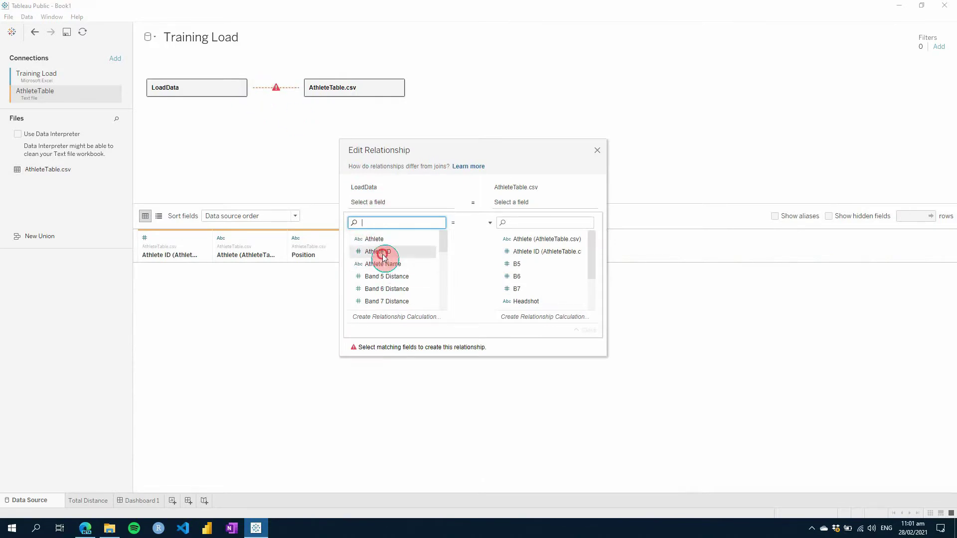
left_click(516, 252)
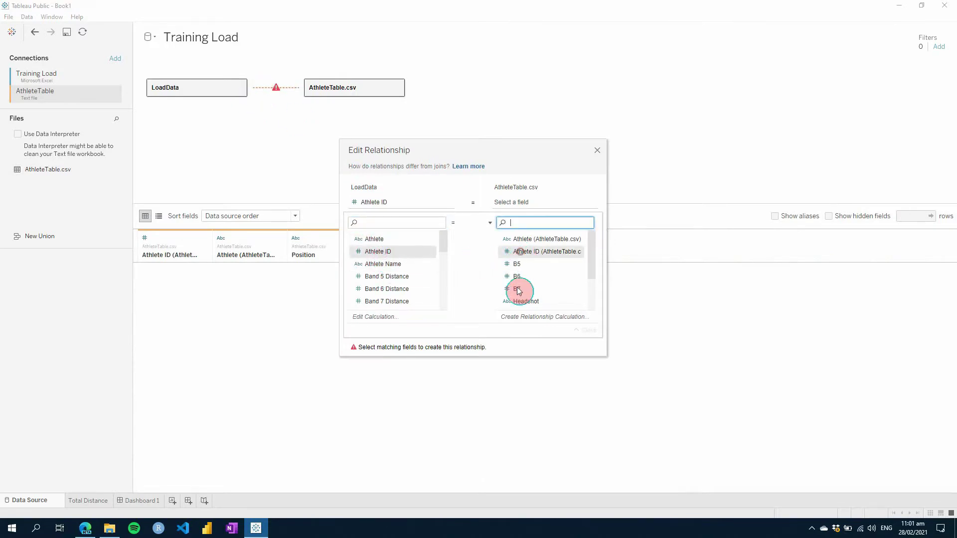
left_click(597, 151)
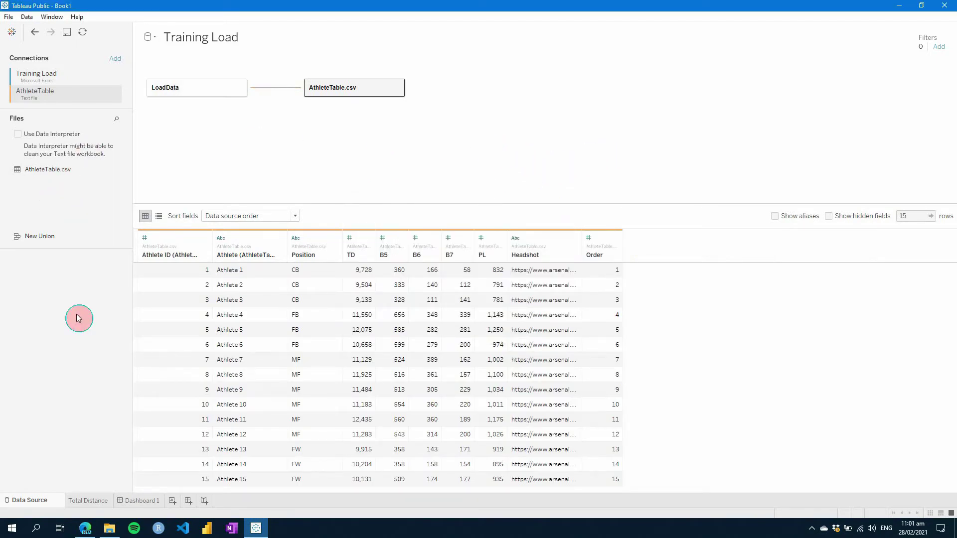
Delete the old SelectedDate parameter on the Total Distance sheet
left_click(86, 500)
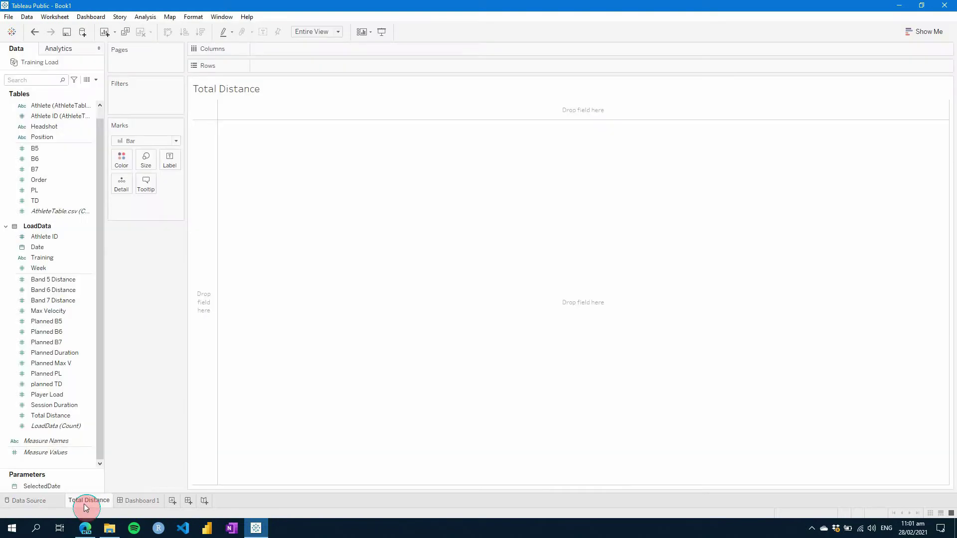
right_click(61, 488)
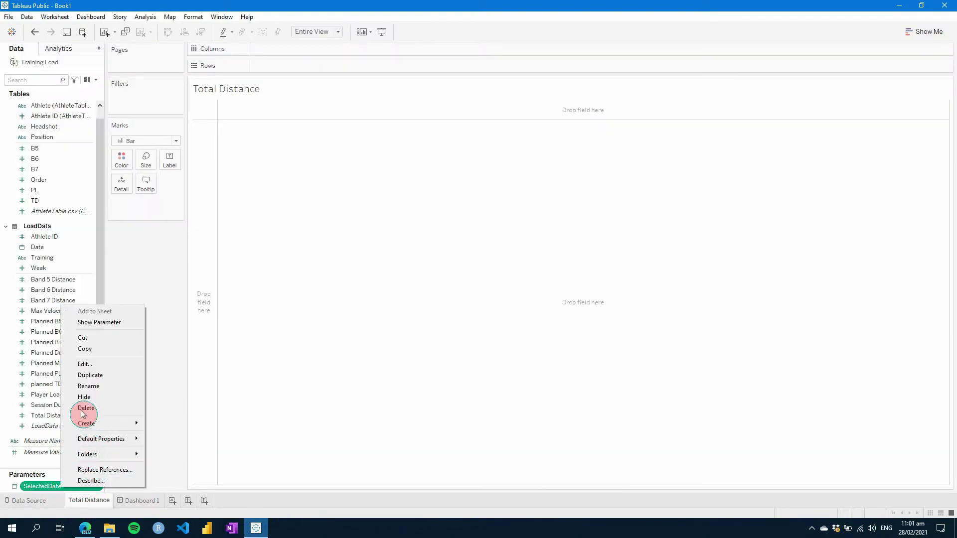
left_click(85, 409)
Create a Date-type list parameter filled from the Date field when the workbook opens
right_click(62, 477)
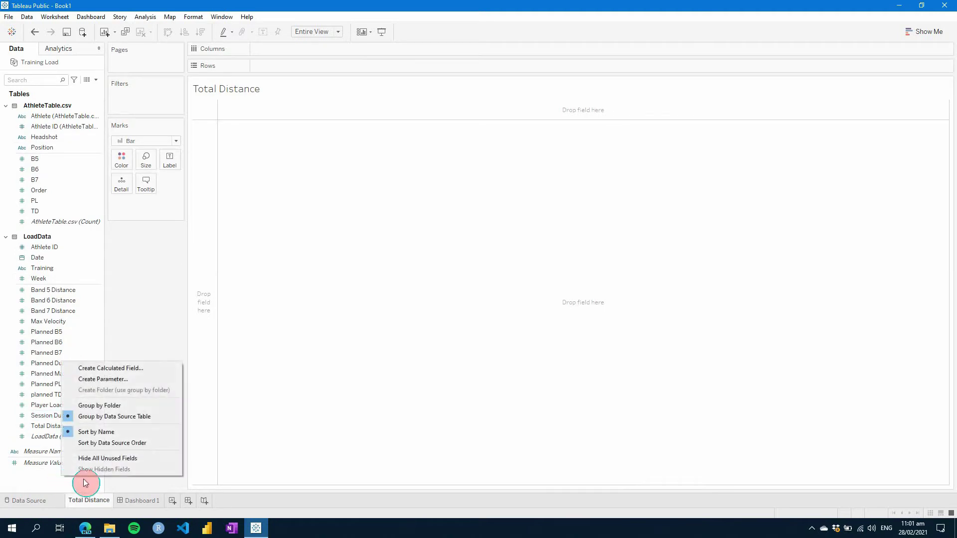
left_click(100, 383)
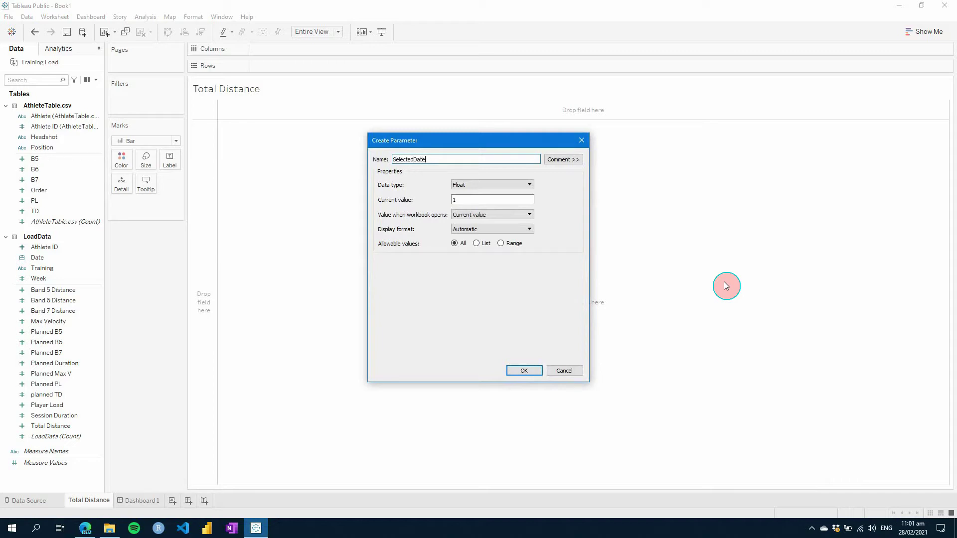
left_click(516, 185)
left_click(497, 219)
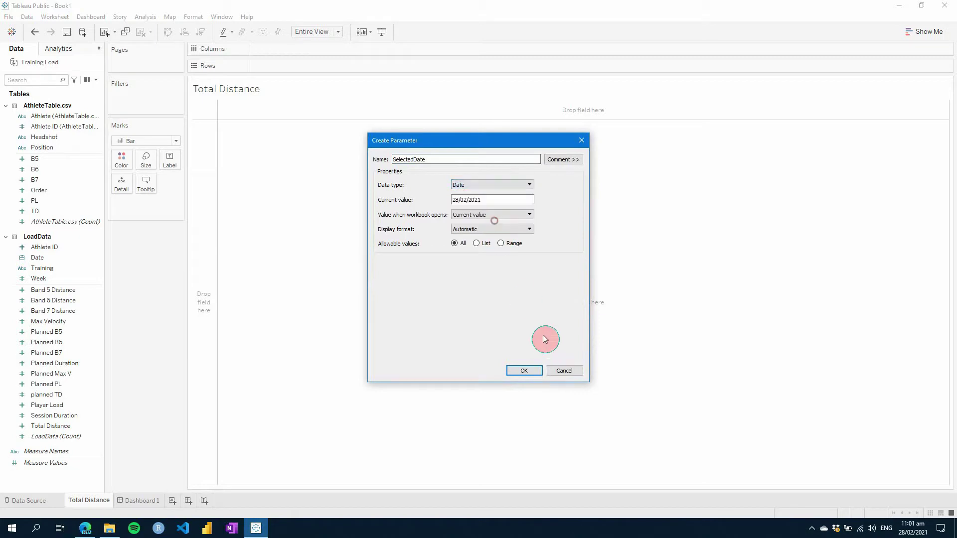
left_click(477, 244)
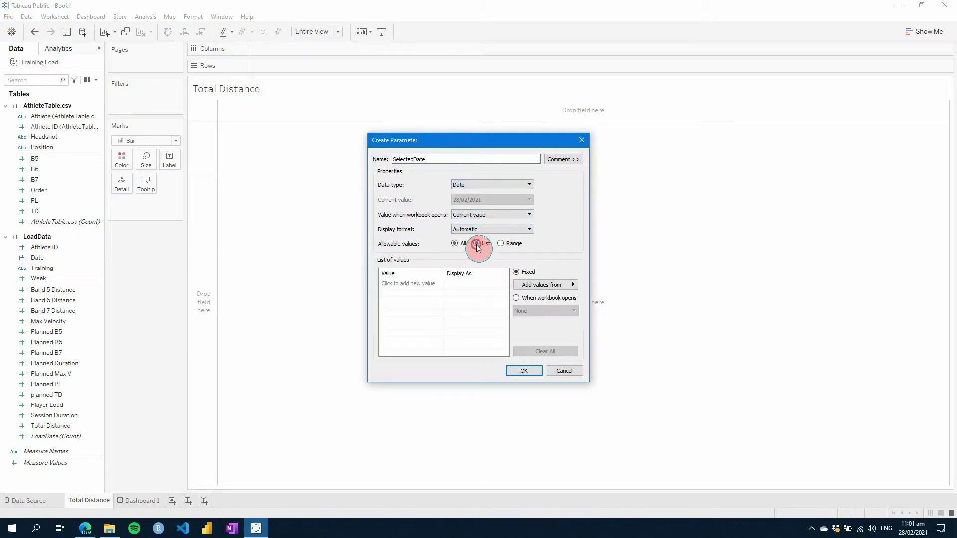
left_click(545, 284)
left_click(548, 298)
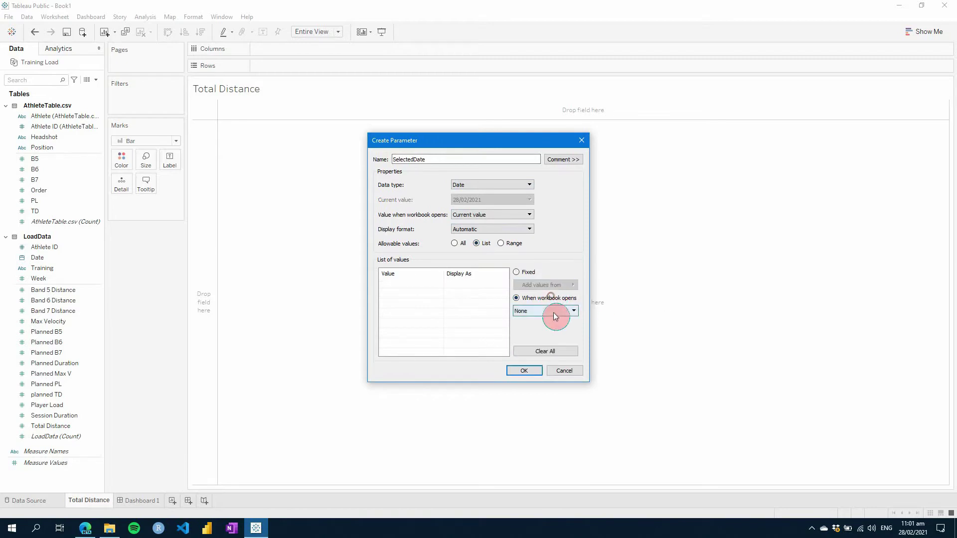
left_click(556, 311)
left_click(548, 340)
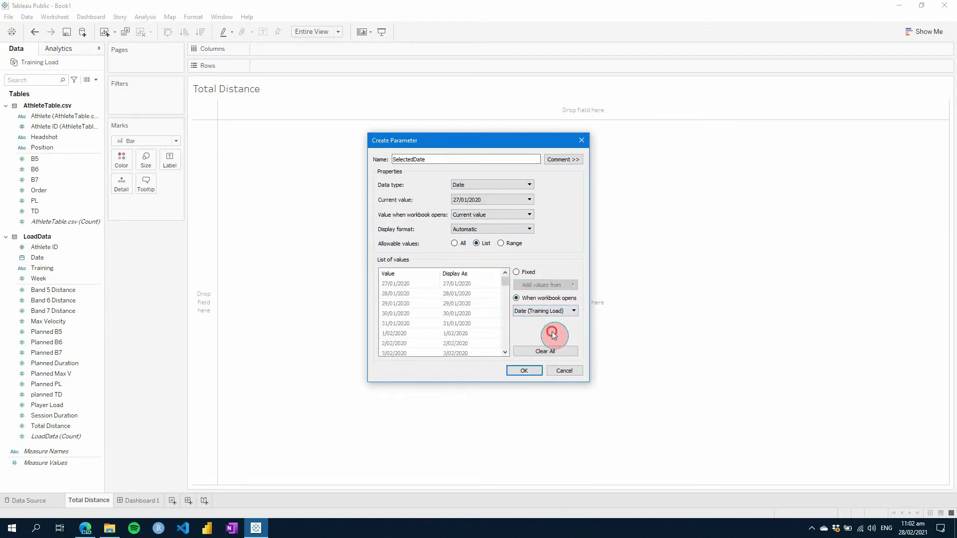
Check the filled date list and starting value, then confirm the SelectedDate parameter
left_click(399, 288)
scroll(452, 314, "down", 20)
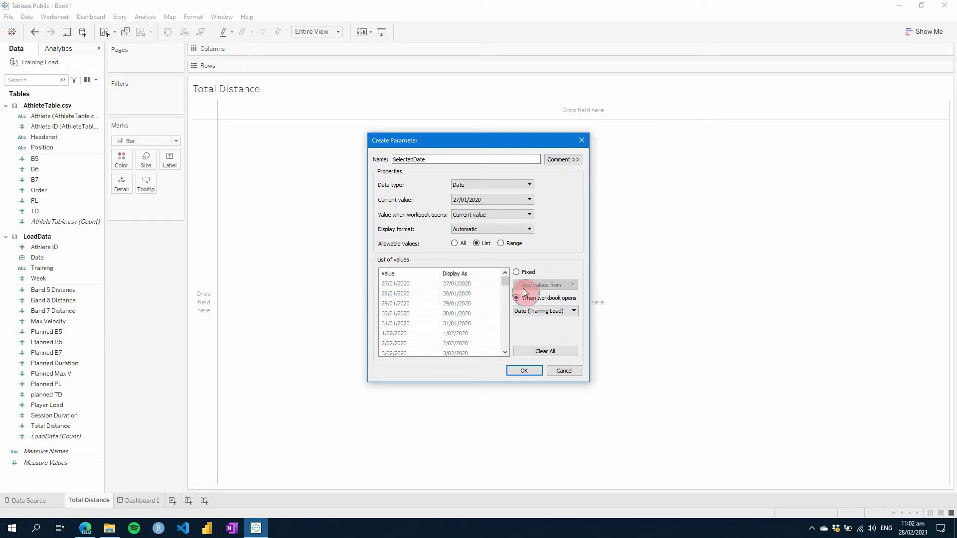
left_click(460, 323)
scroll(459, 321, "up", 20)
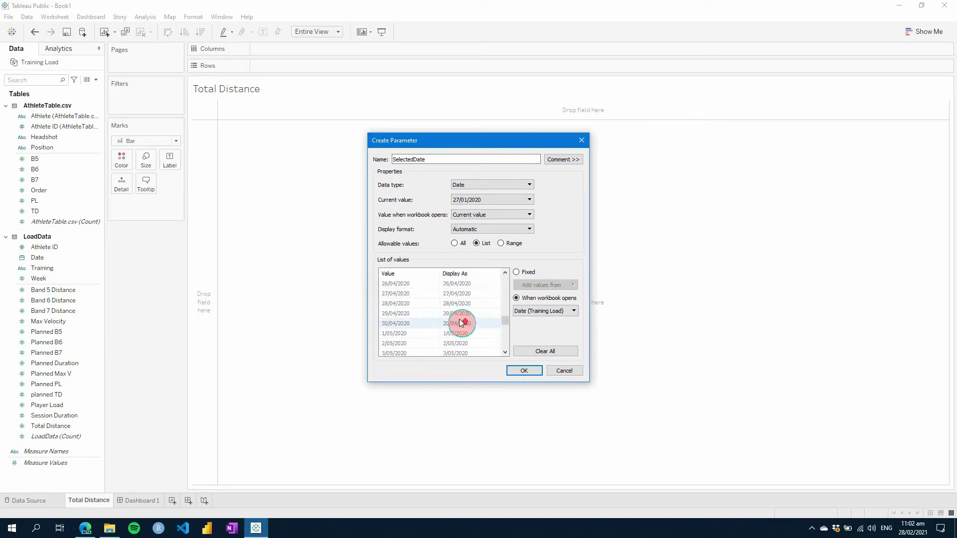
left_click(534, 364)
left_click(476, 205)
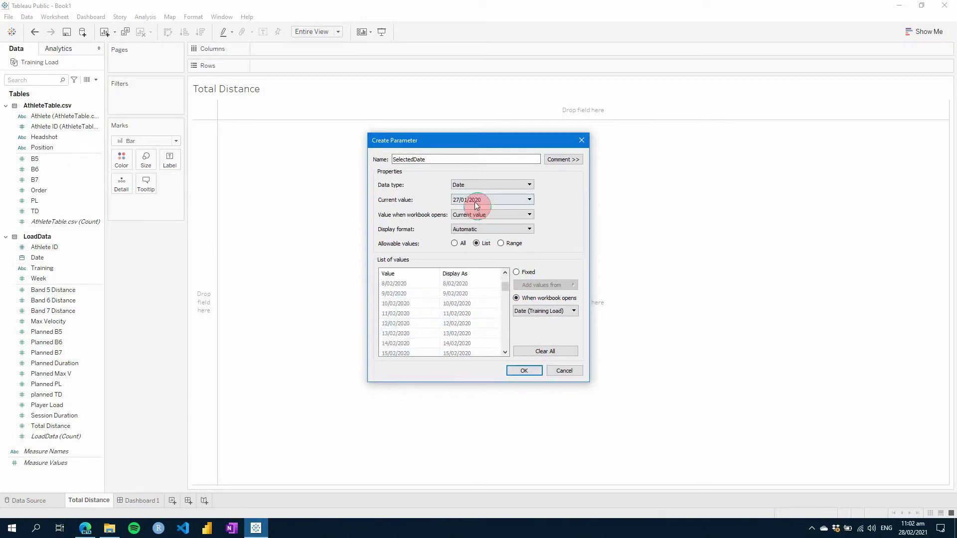
left_click(529, 371)
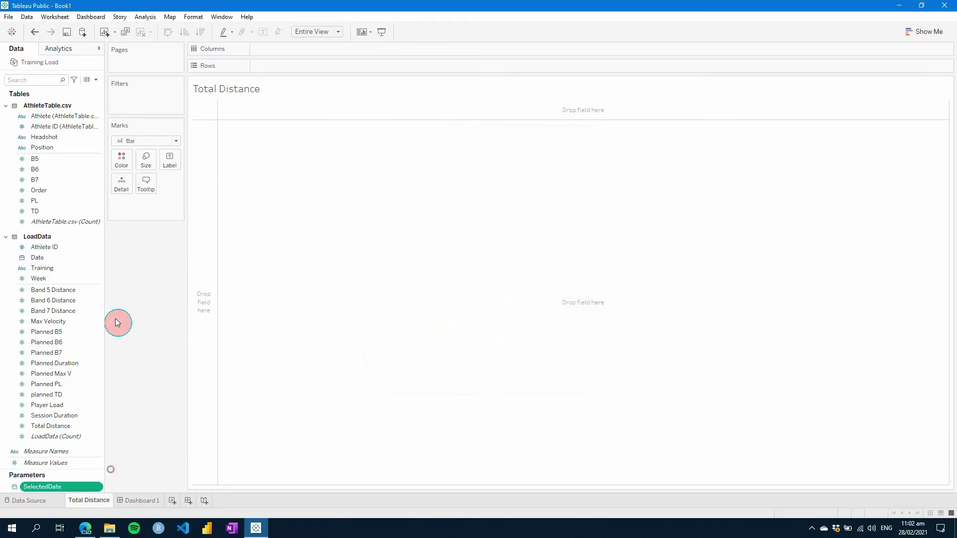
Create a Date Filter calculation: IF [Date] = [SelectedDate] THEN "True" ELSE "False" END
right_click(62, 274)
mouse_move(109, 344)
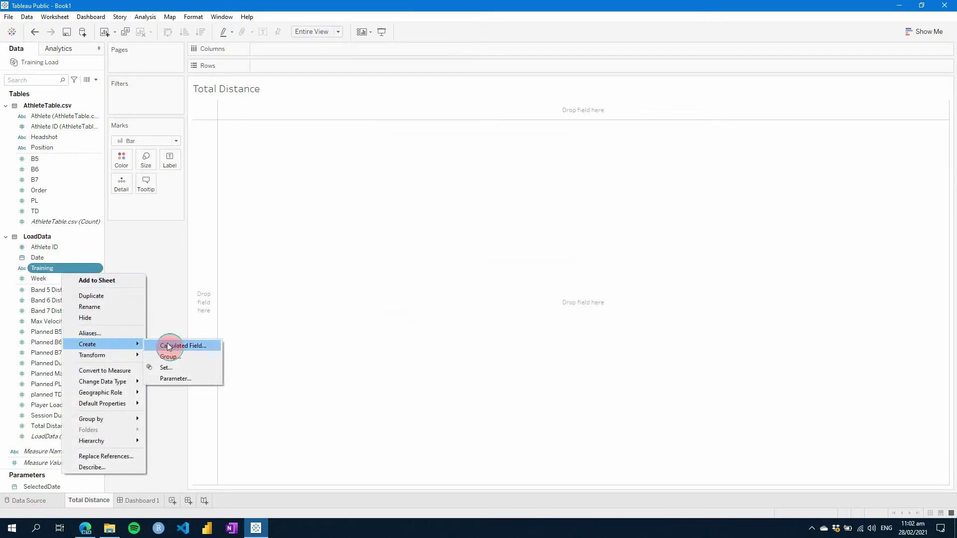
left_click(174, 345)
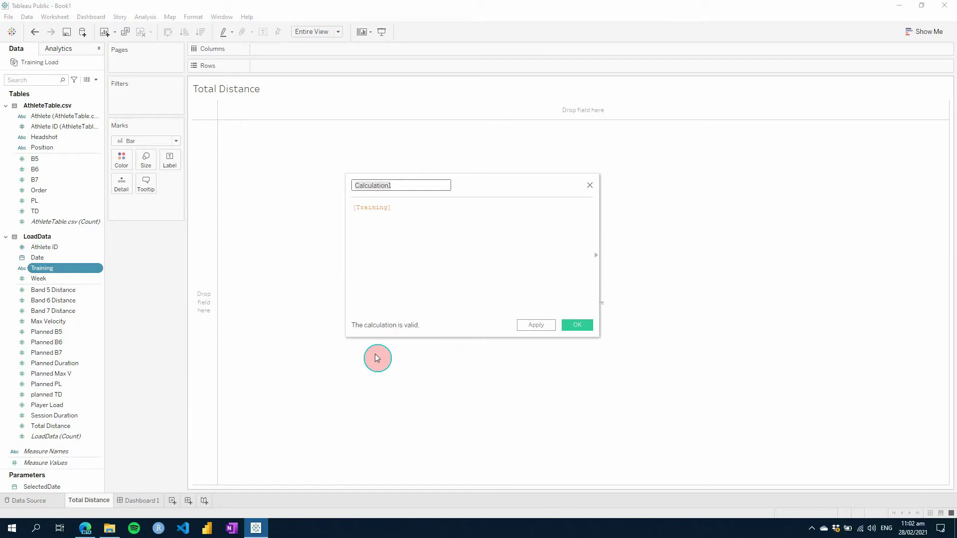
type("Date Filter")
key("Tab")
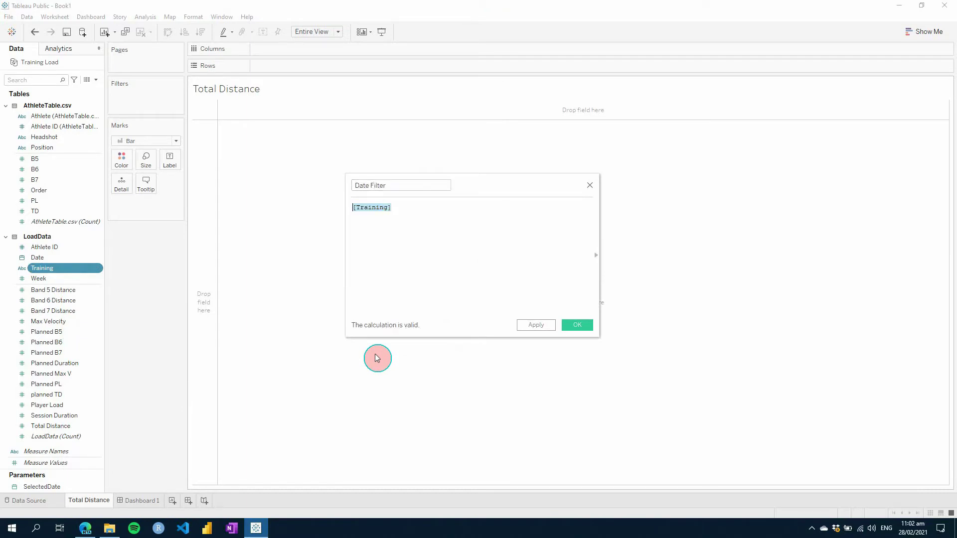
type("IF ")
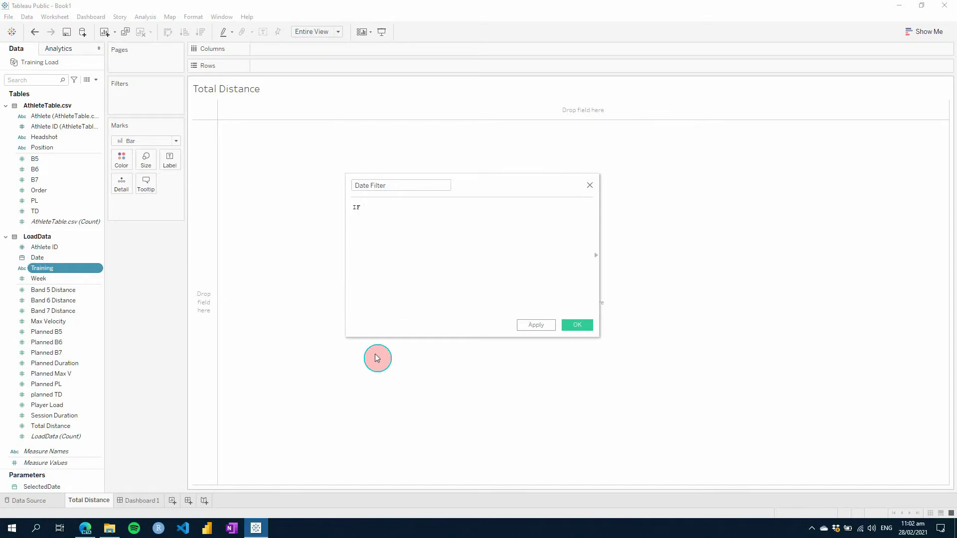
type("[Date] = [SelectedDate]")
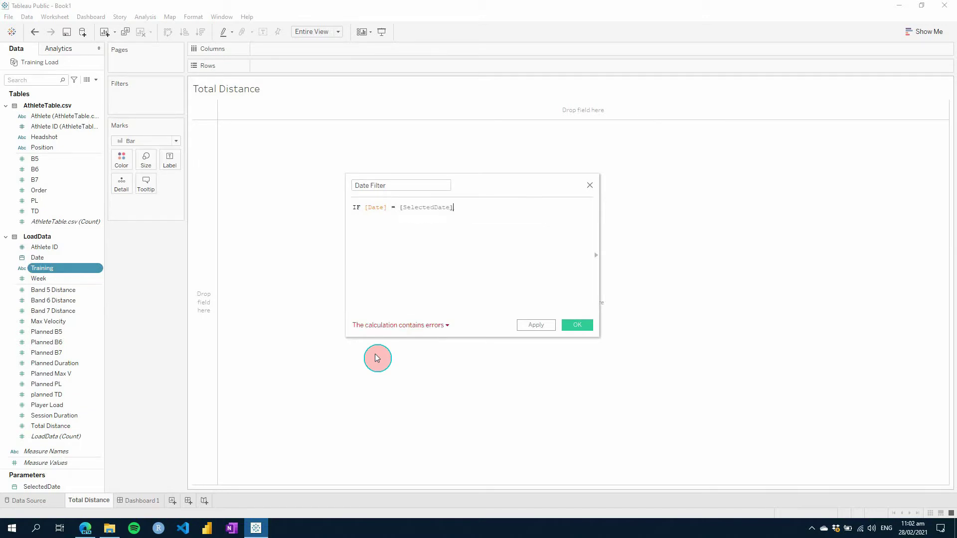
type(" THEN \"True\"")
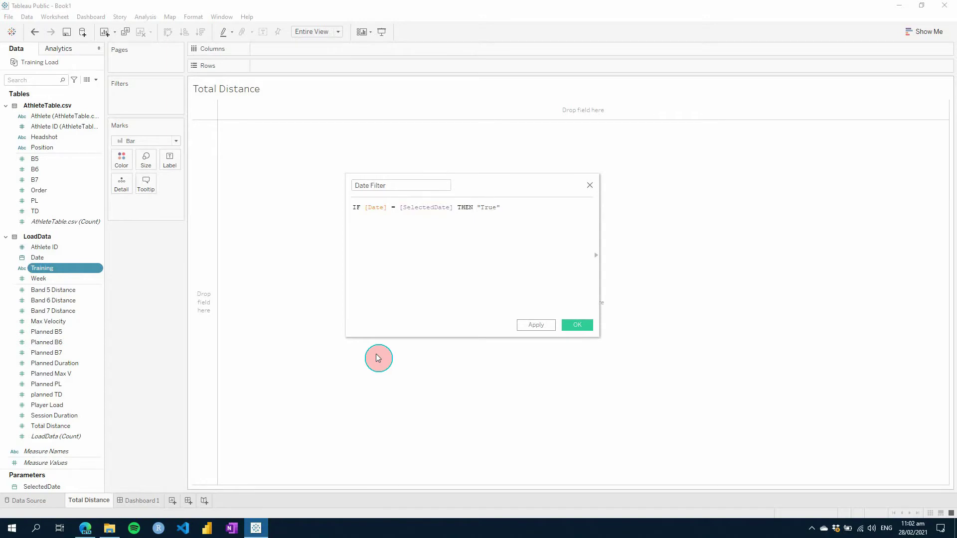
type(" ELSE \"False\" END")
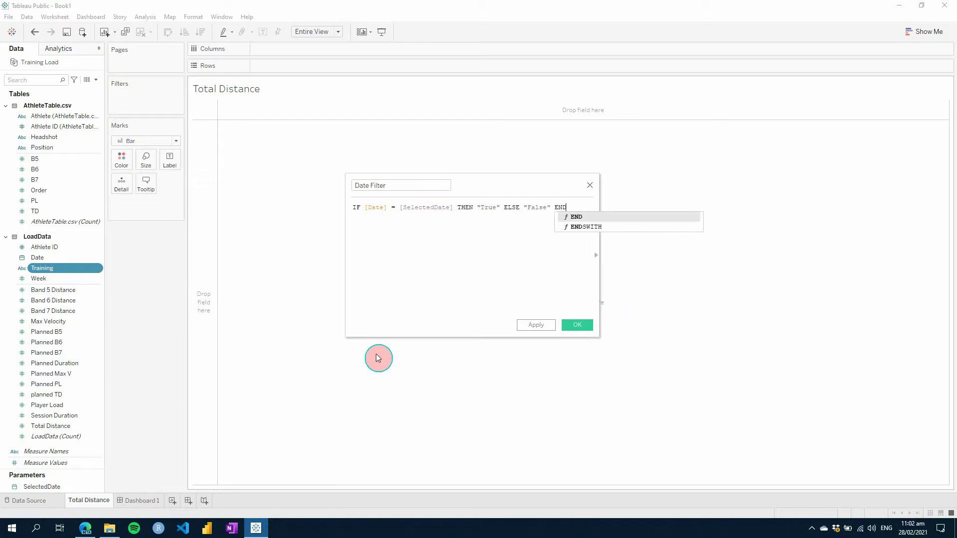
left_click(537, 325)
left_click(566, 331)
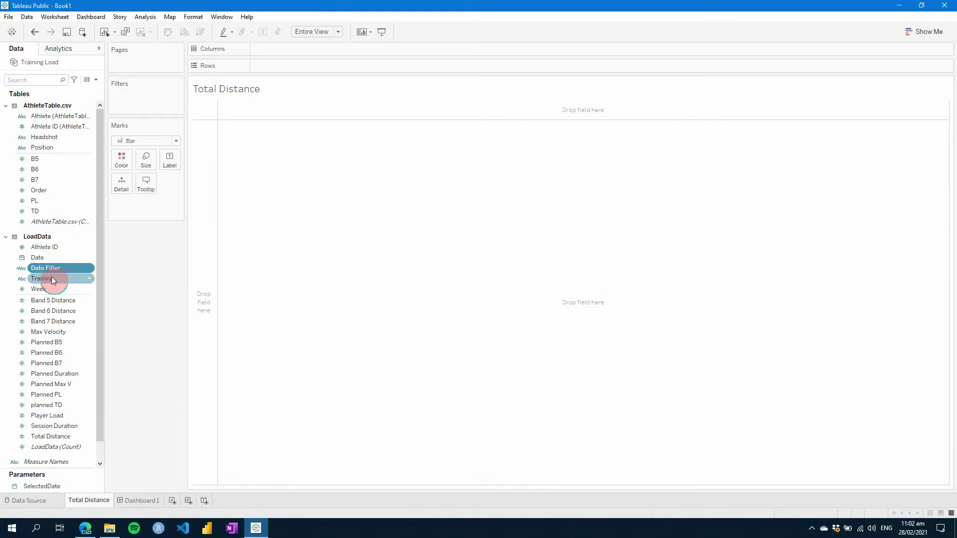
Filter the worksheet by Date Filter, keeping only True
left_click_drag(45, 268, 130, 94)
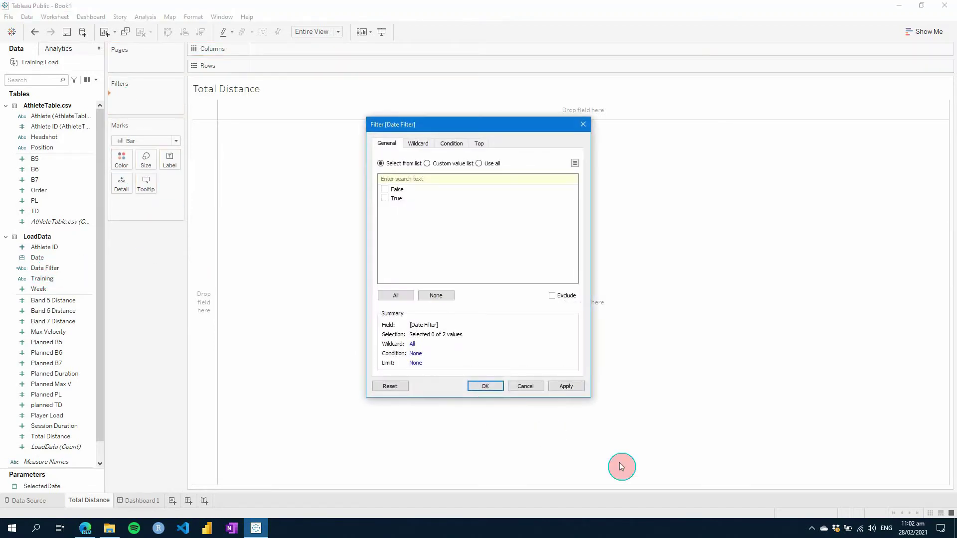
left_click(384, 199)
left_click(564, 382)
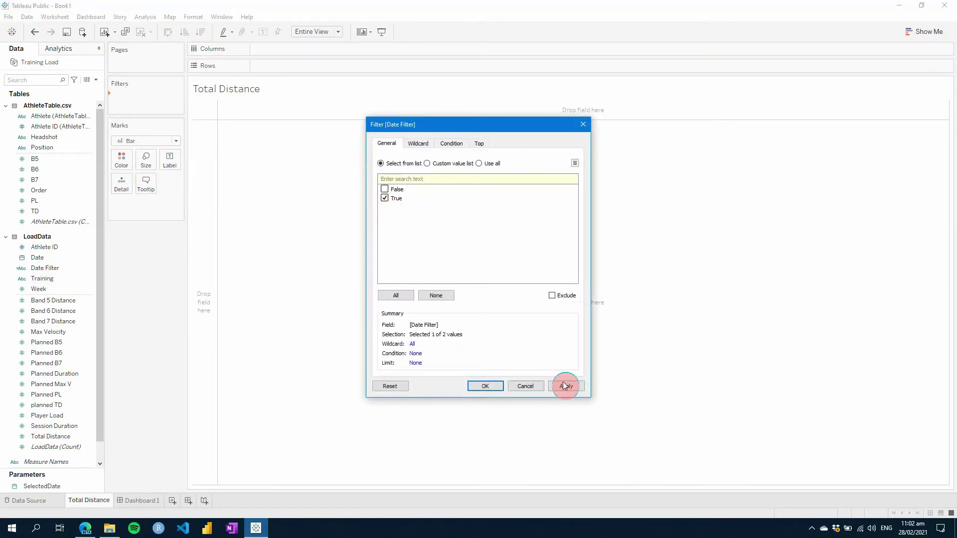
left_click(487, 386)
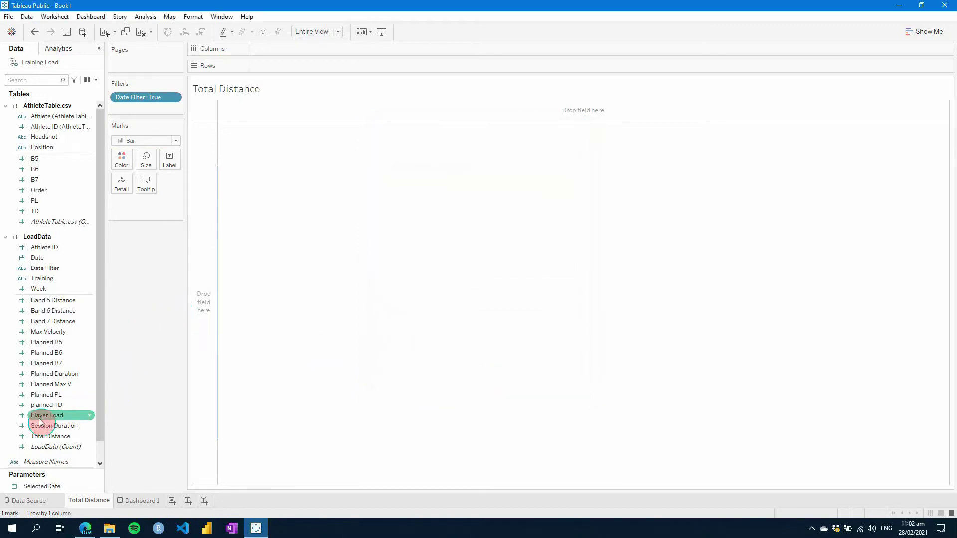
Put Total Distance on Rows and change its aggregation from Sum to Average
mouse_move(50, 436)
left_mouse_down()
mouse_move(69, 433)
mouse_move(233, 101)
mouse_move(288, 67)
left_mouse_up()
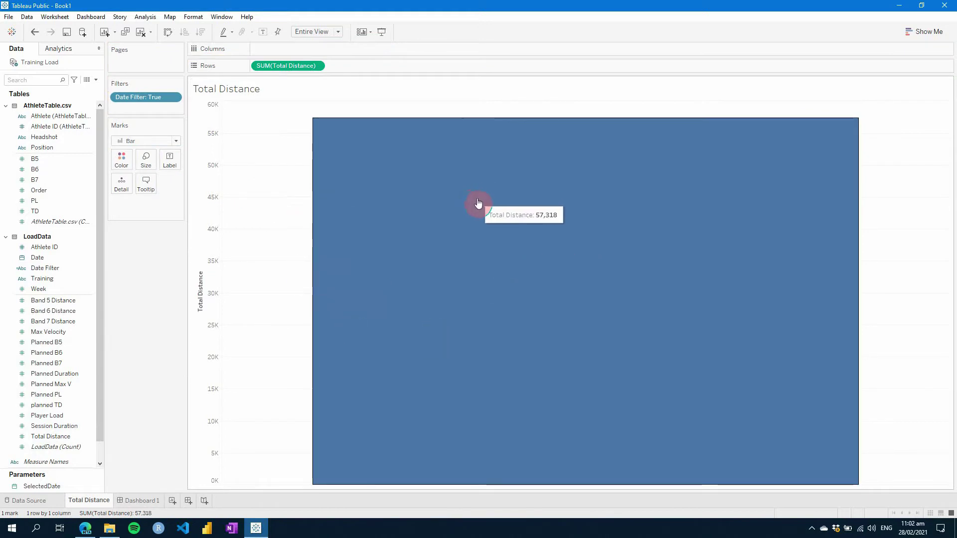
left_click(318, 66)
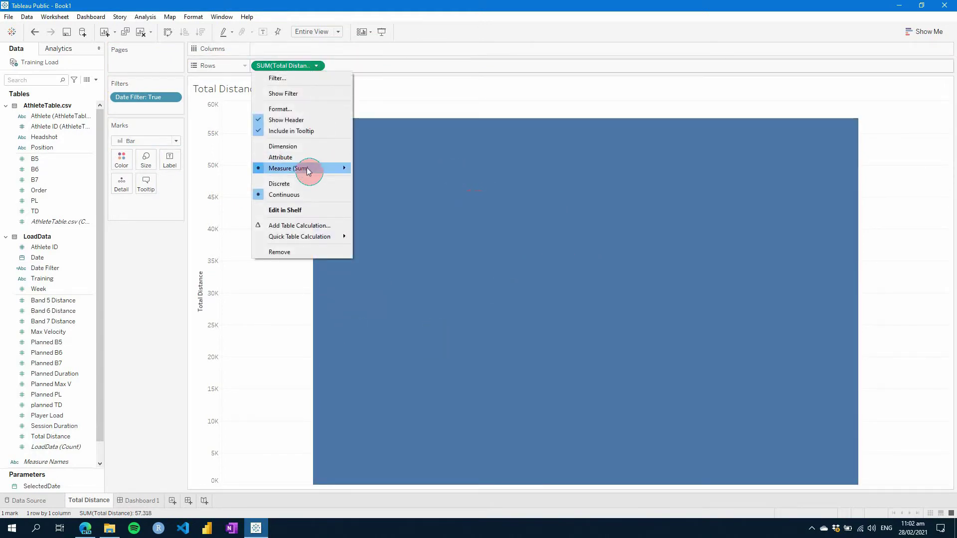
mouse_move(319, 170)
left_click(373, 179)
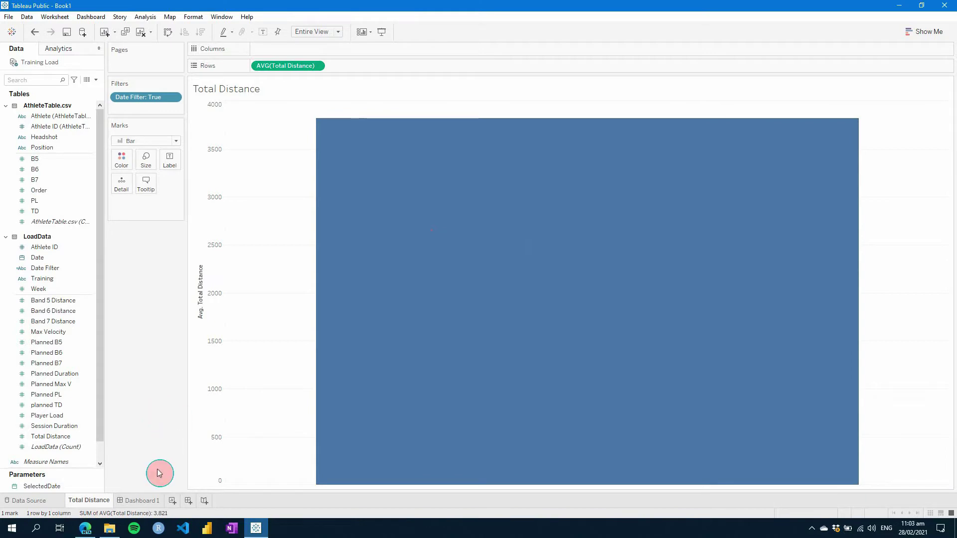
Place the Total Distance chart on Dashboard 1 and show the SelectedDate parameter control
left_click(139, 500)
left_click_drag(18, 162, 192, 293)
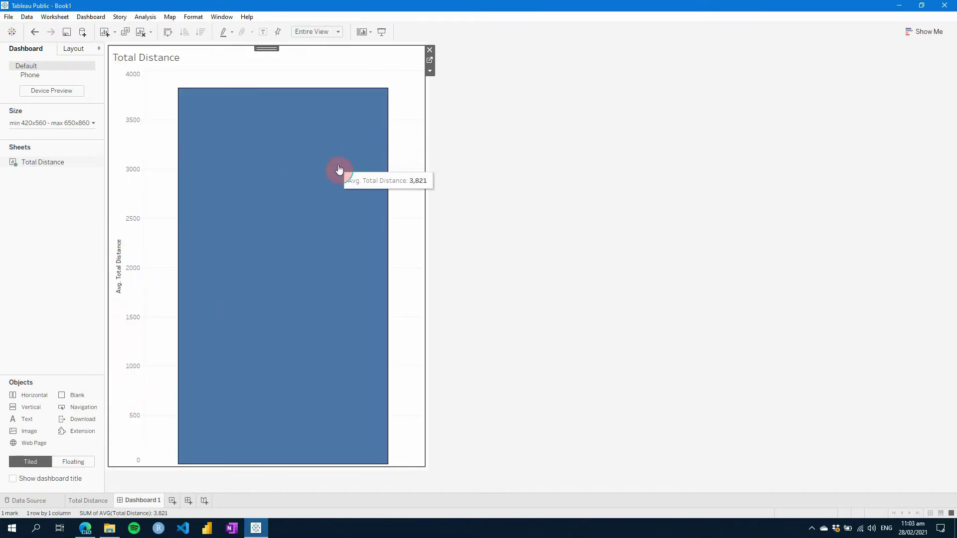
left_click(430, 96)
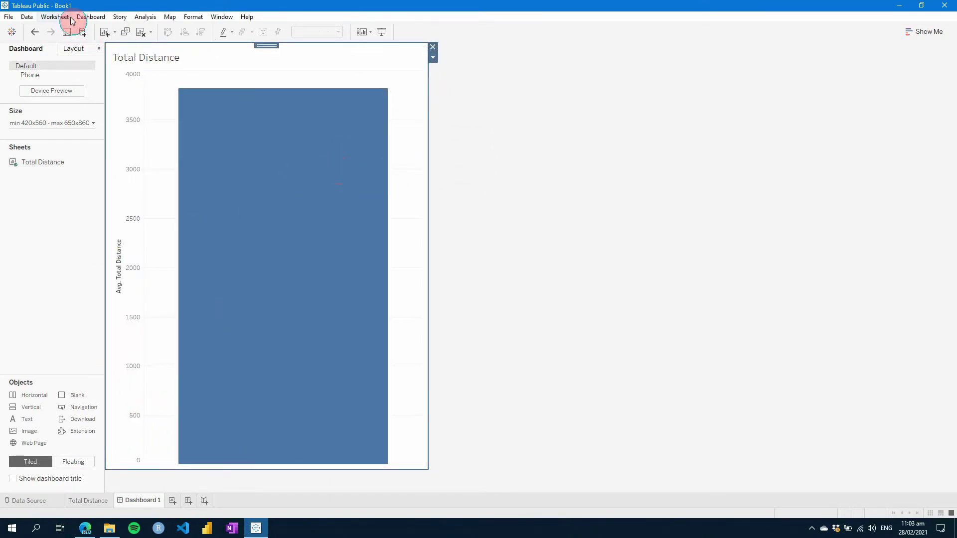
left_click(91, 17)
left_click(145, 16)
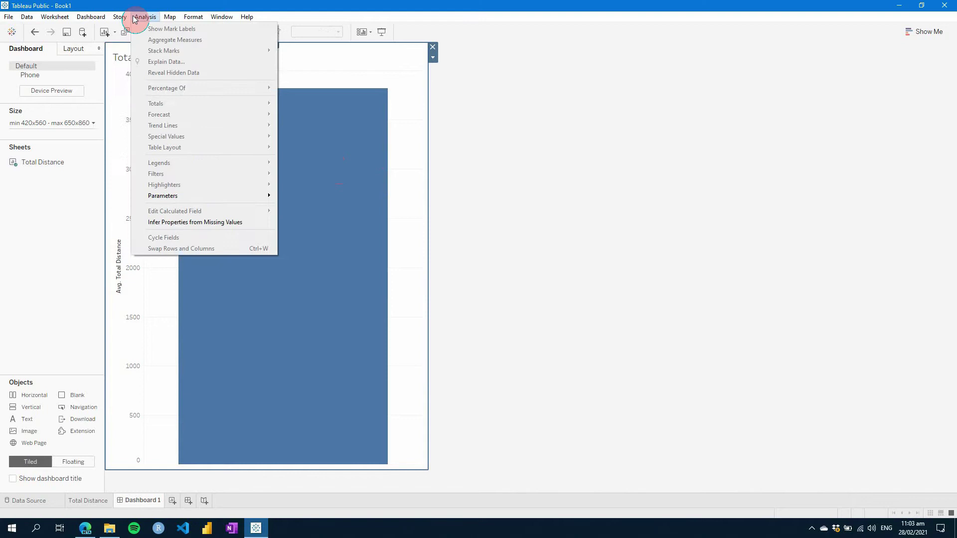
left_click(188, 199)
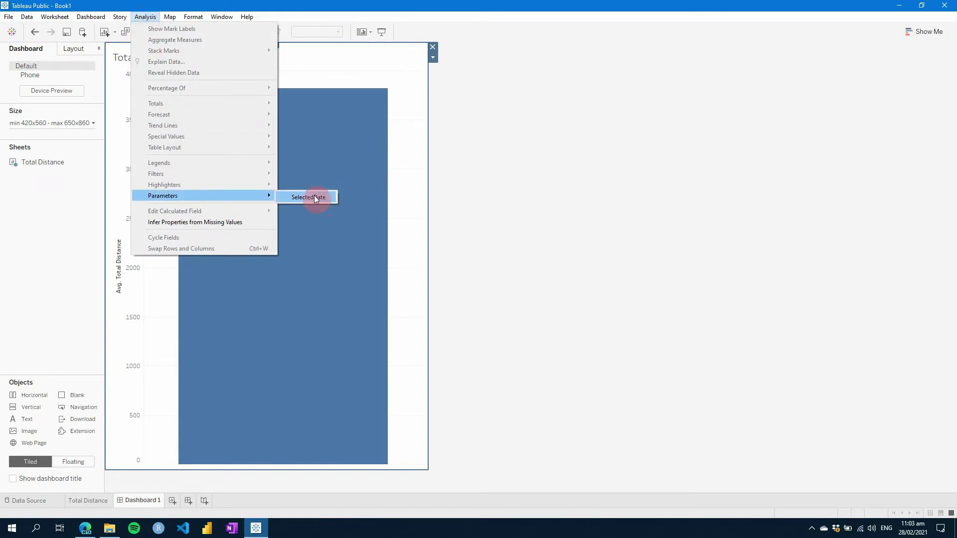
left_click(315, 197)
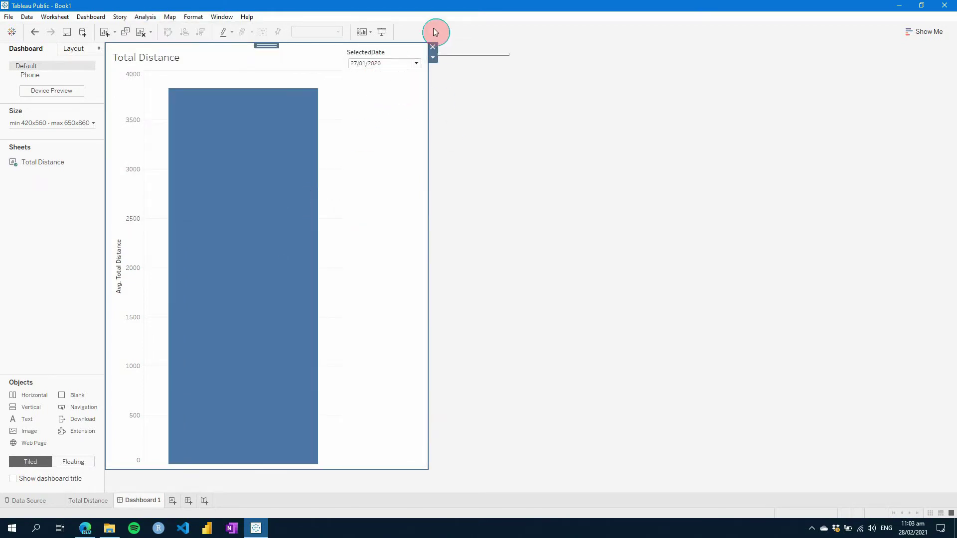
Try SelectedDate values 28/01, 2/02 and 10/02, finishing on 16/02/2020
left_click(417, 64)
left_click(399, 83)
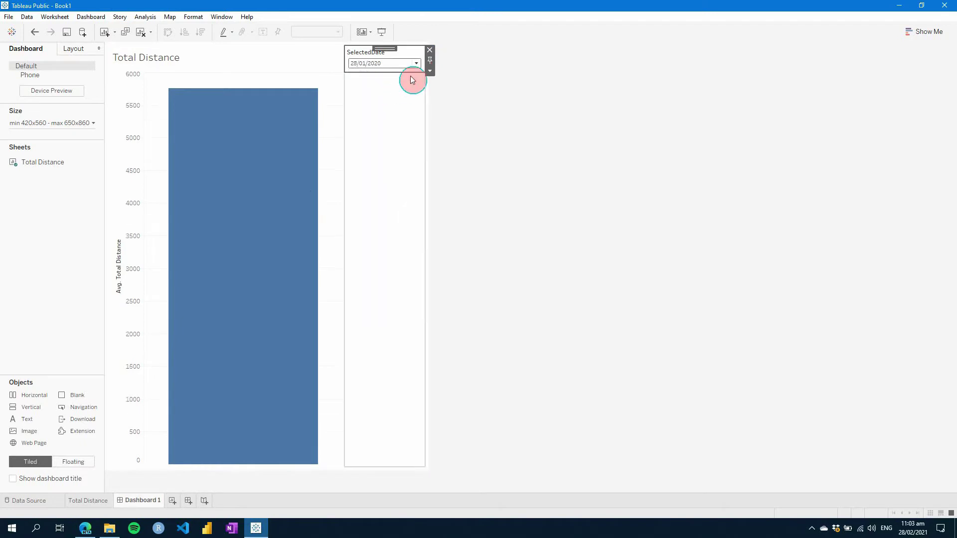
left_click(416, 64)
left_click(388, 115)
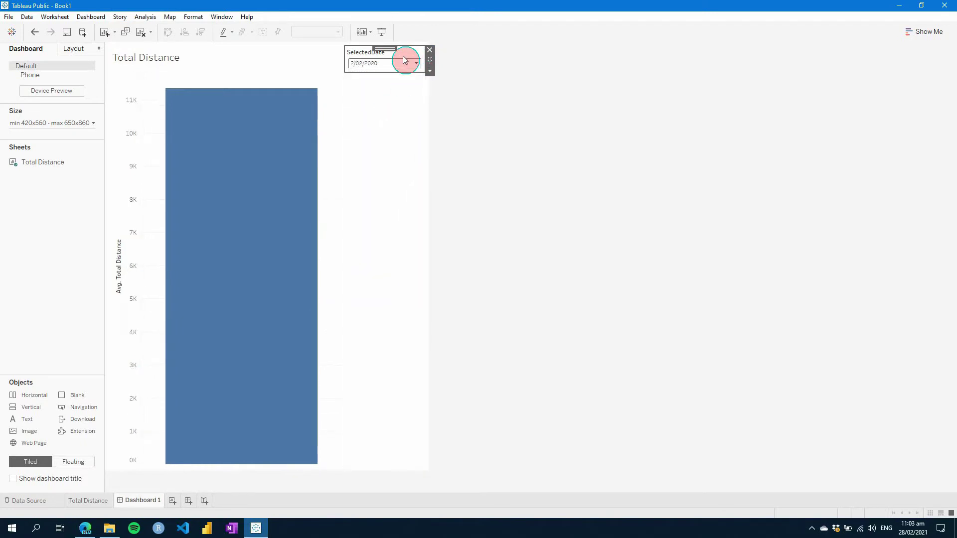
left_click(405, 63)
left_click(391, 141)
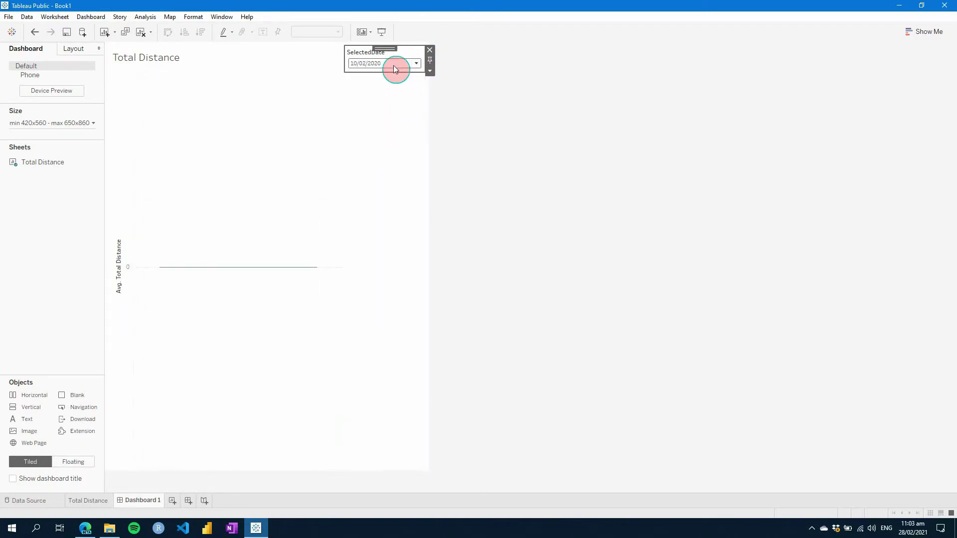
left_click(397, 65)
left_click(391, 129)
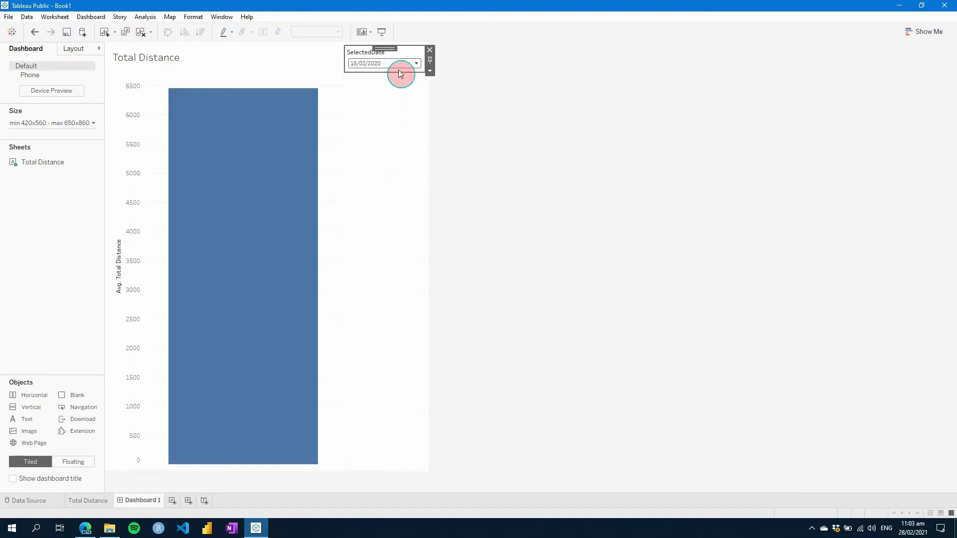
Select the SelectedDate control and remove it from the dashboard
left_click(483, 144)
left_click(407, 53)
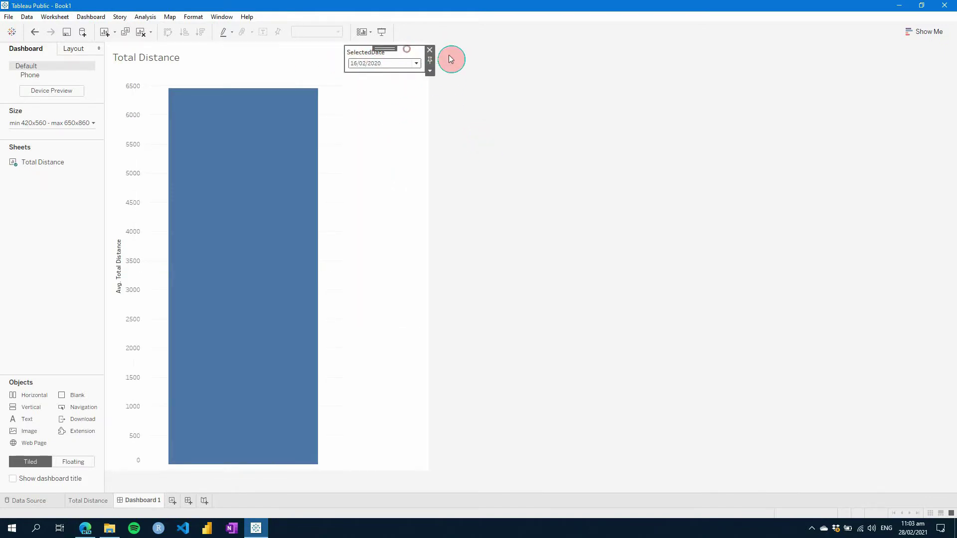
left_click(529, 244)
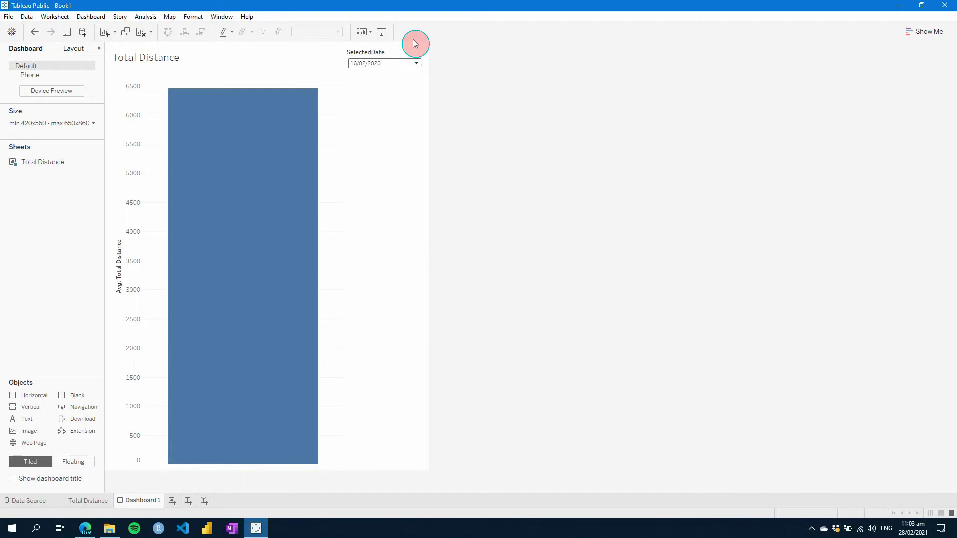
left_click(417, 57)
left_click(427, 53)
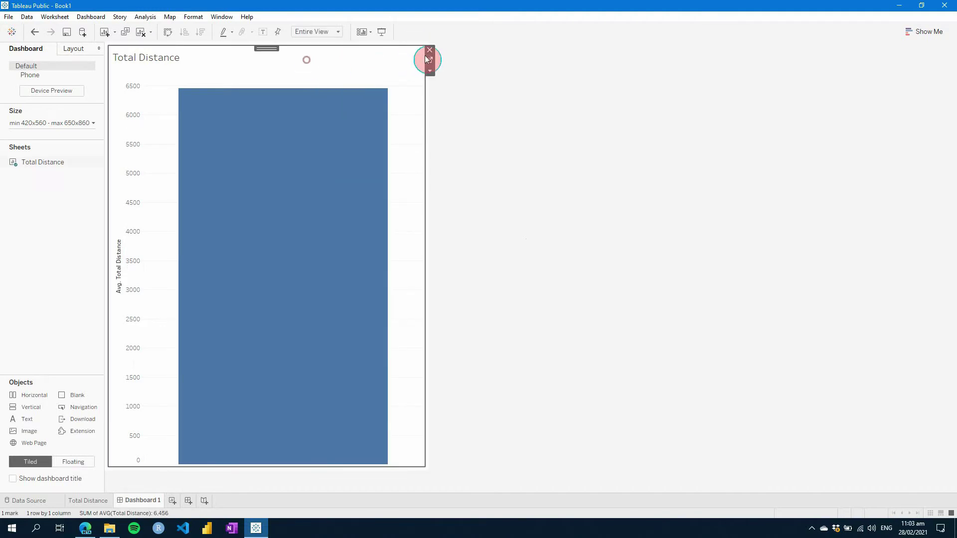
left_click(427, 53)
On the Total Distance worksheet, create a Team Norm TD calculated field as AVG([TD])
left_click(90, 501)
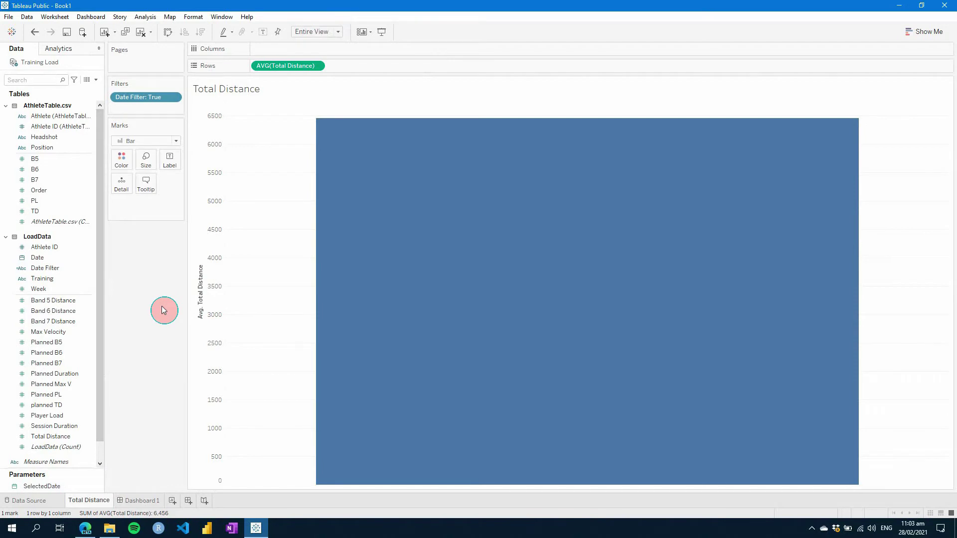
mouse_move(366, 269)
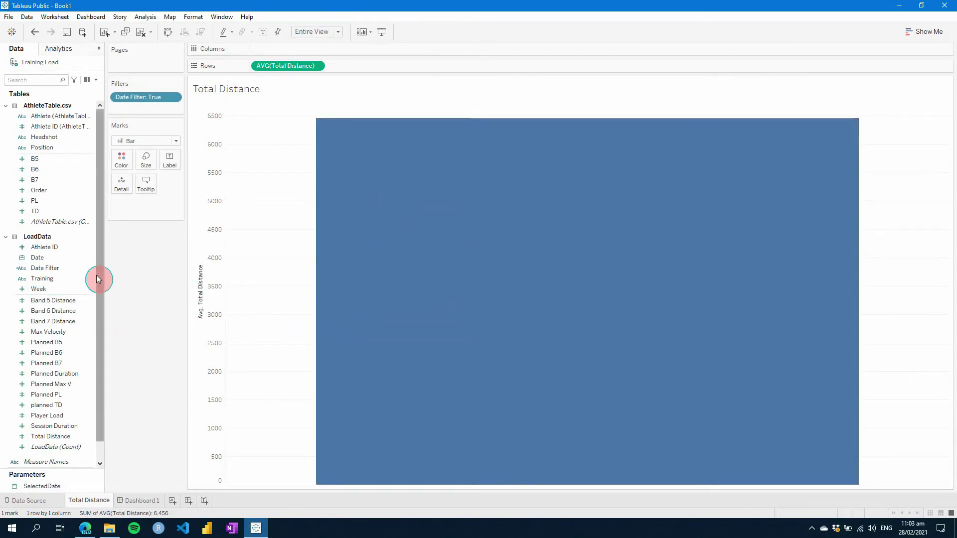
scroll(97, 280, "down", 1)
left_click(50, 257)
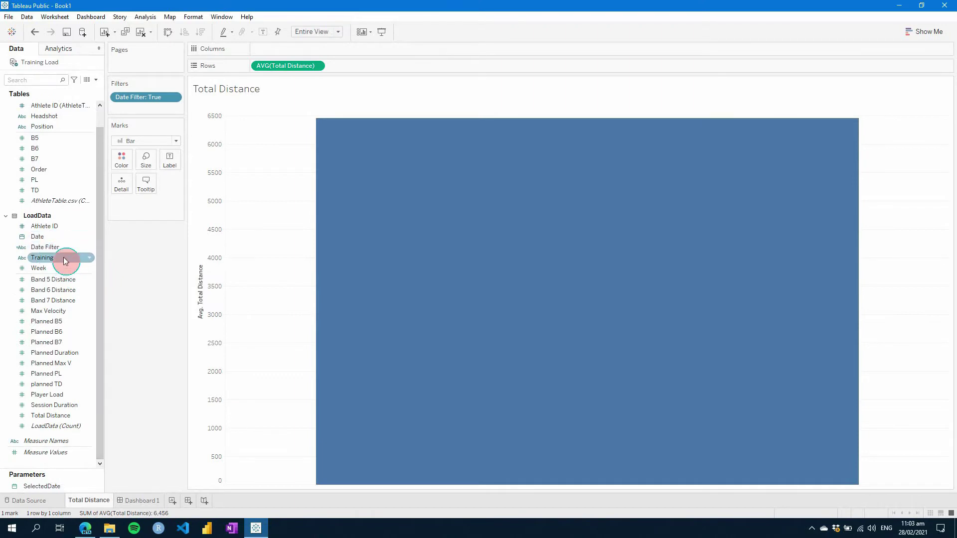
right_click(48, 228)
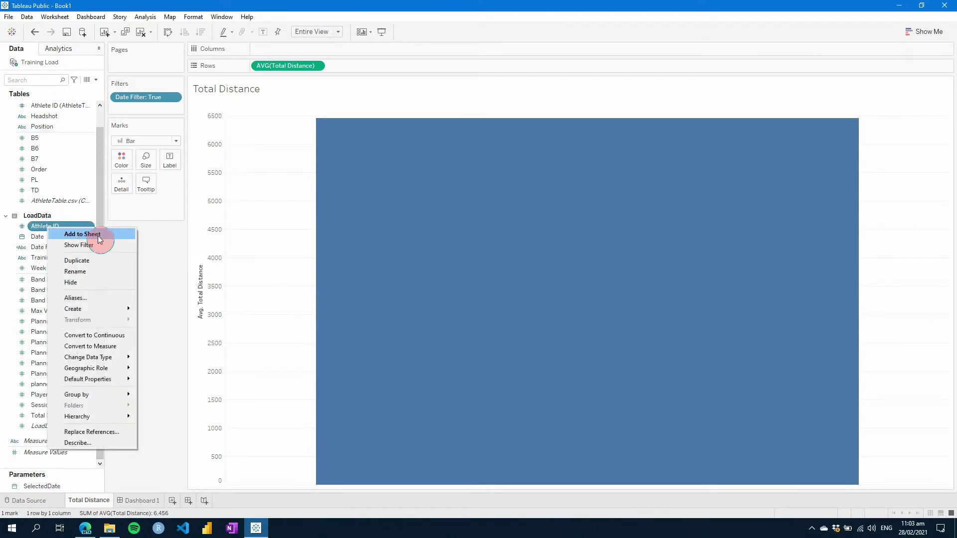
mouse_move(125, 309)
left_click(164, 311)
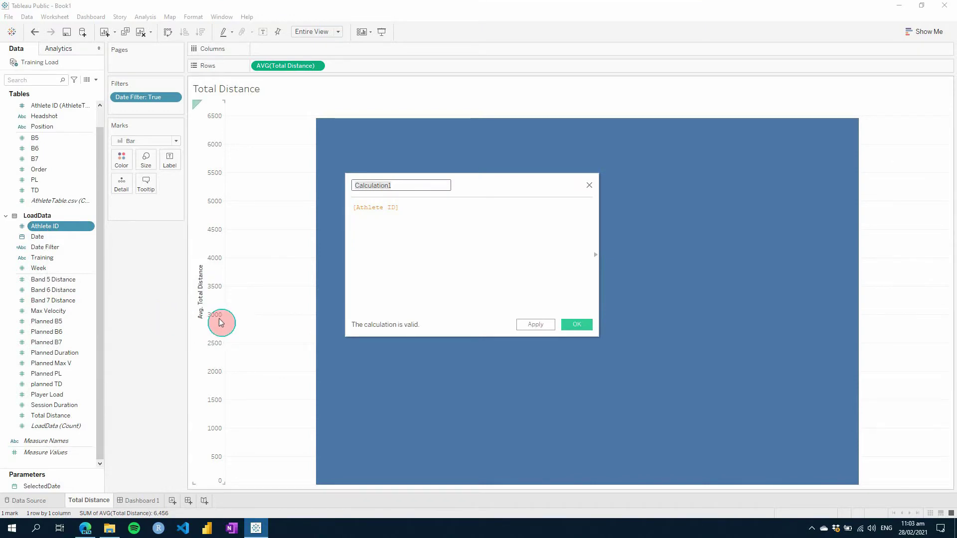
type("Team Norm ")
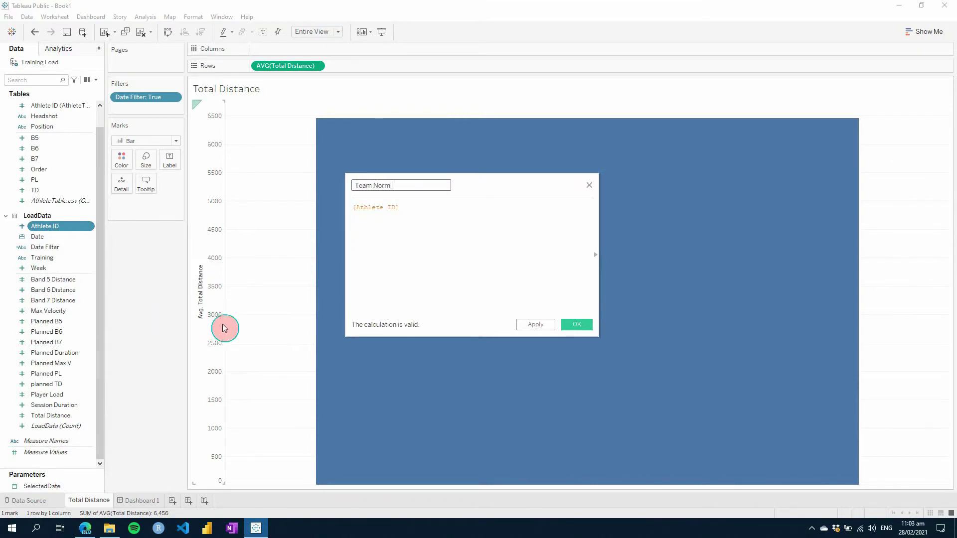
type("TD")
key("Tab")
type("AVG (")
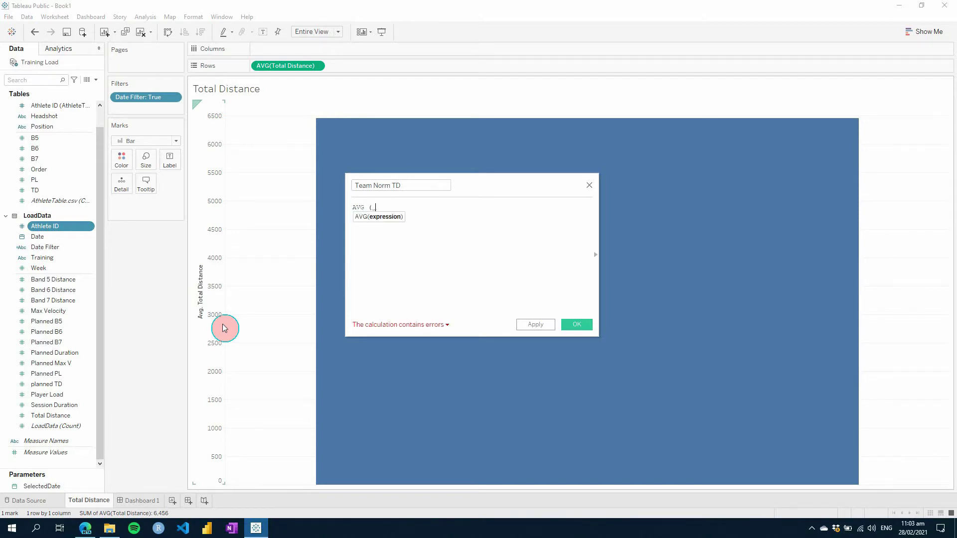
type(" [TD")
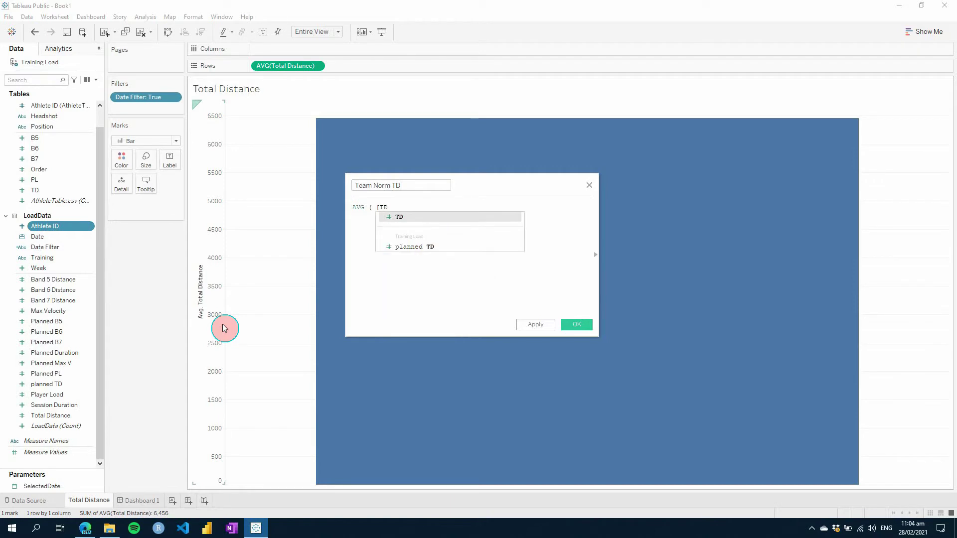
type("]")
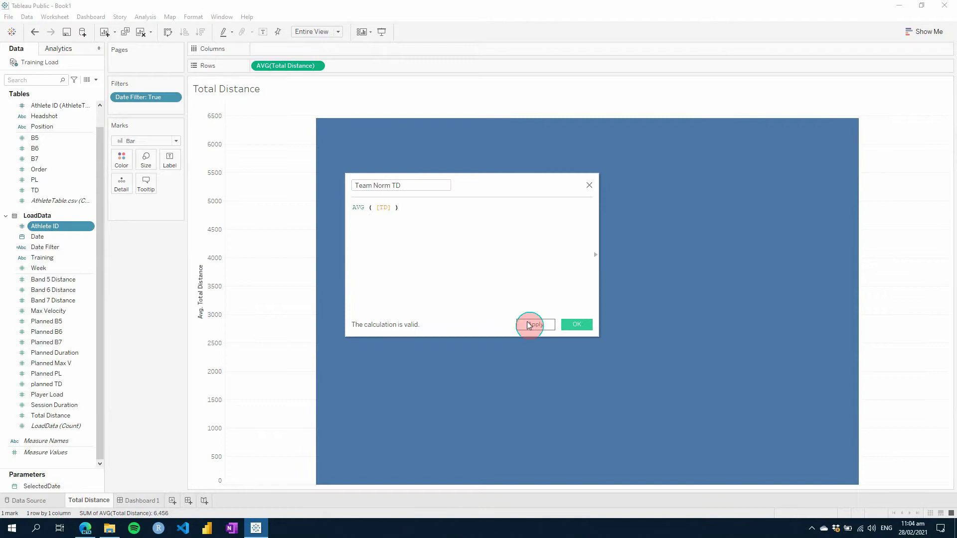
left_click(532, 324)
left_click(574, 325)
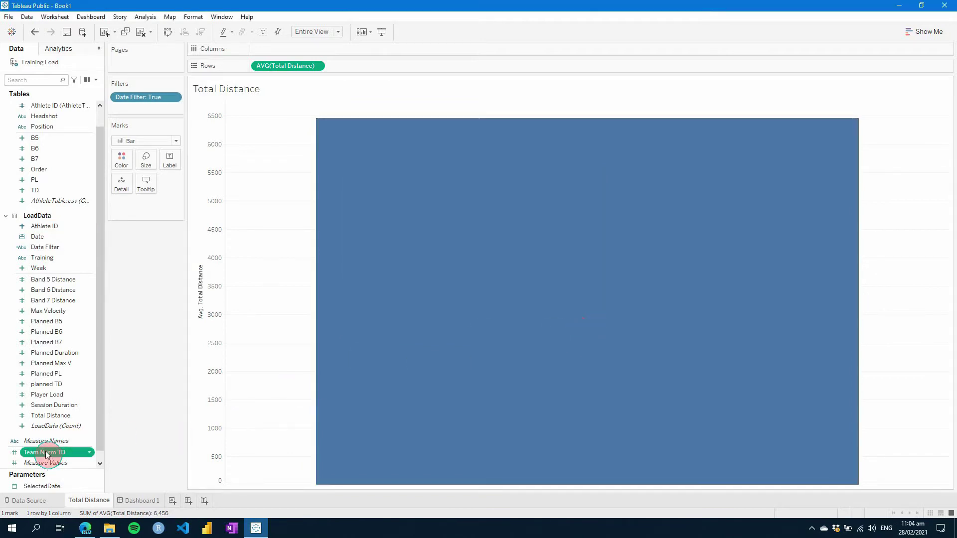
Add Team Norm TD to the bar's tooltip
left_click_drag(45, 451, 313, 98)
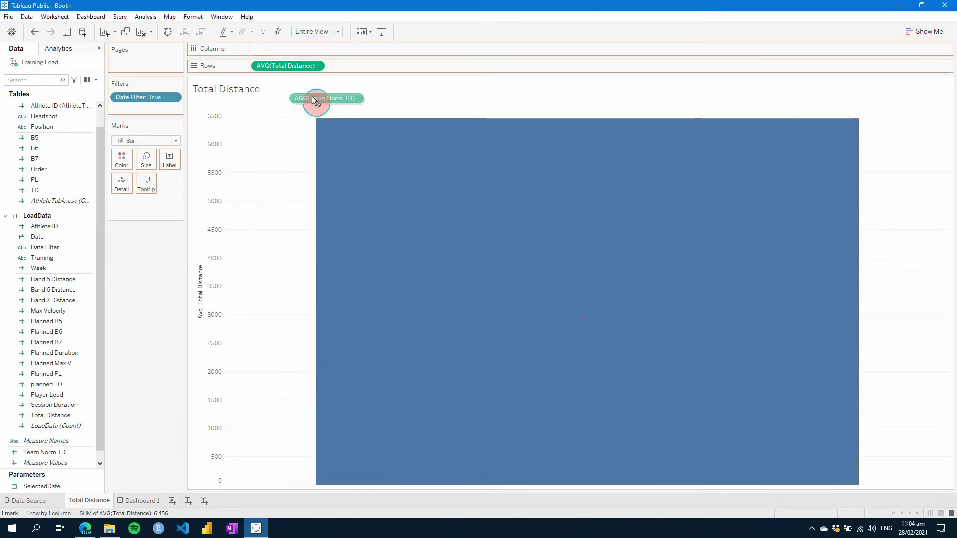
left_click_drag(147, 186, 149, 188)
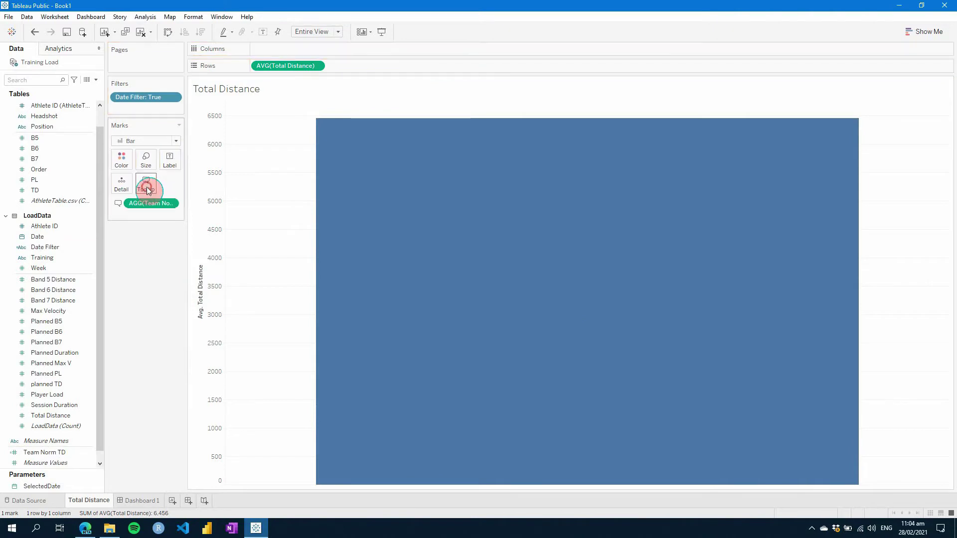
mouse_move(381, 243)
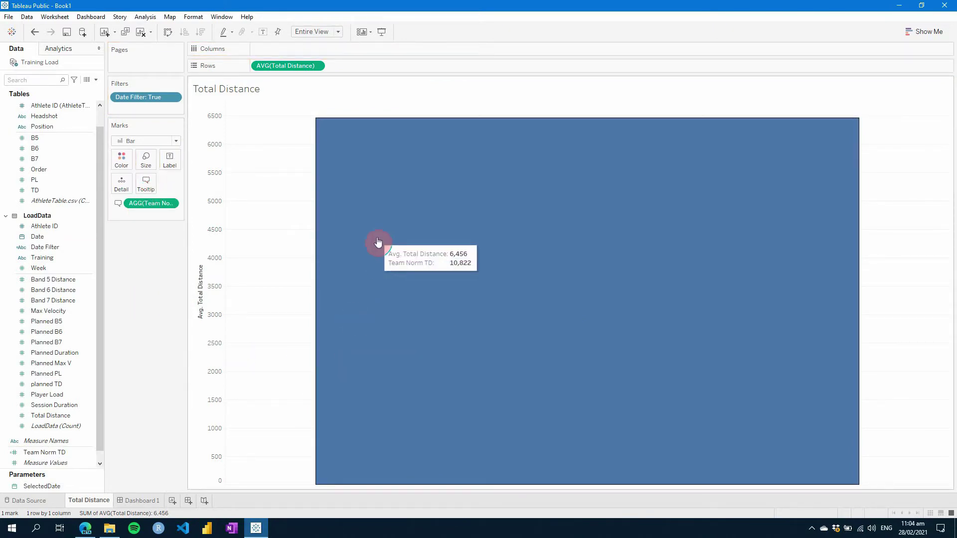
Create % of Norm TD as AVG([Total Distance]) / [Team Norm TD] and plot it on Rows
left_click(44, 456)
right_click(44, 456)
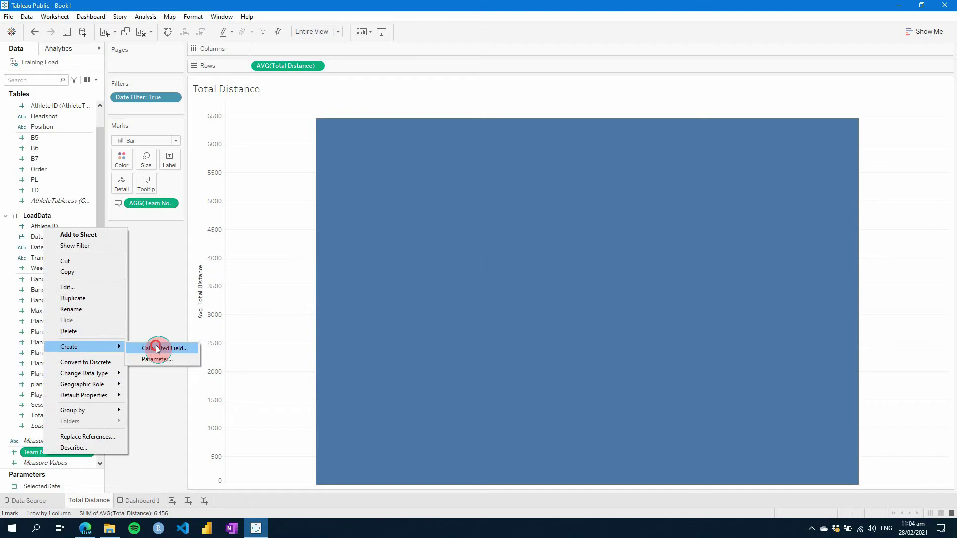
left_click(157, 347)
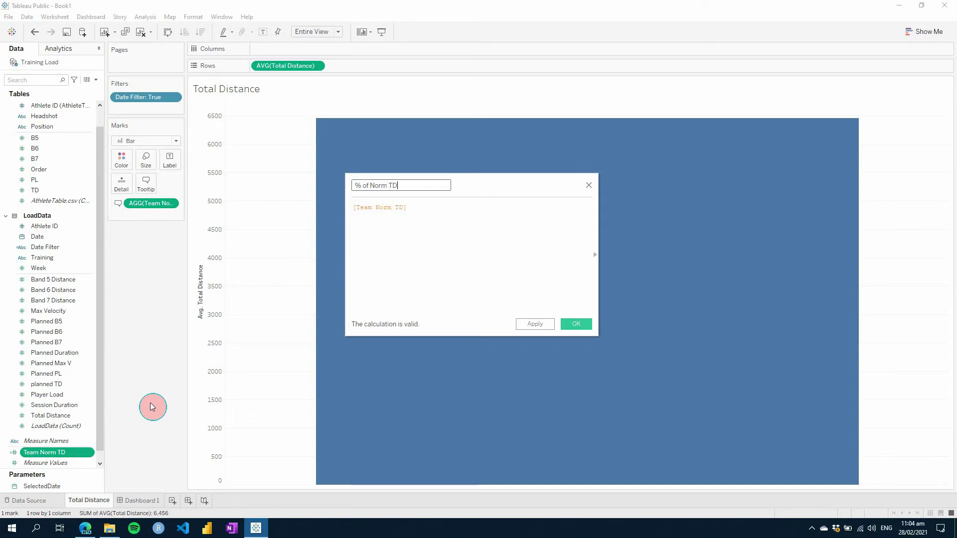
key("Tab")
type("AV")
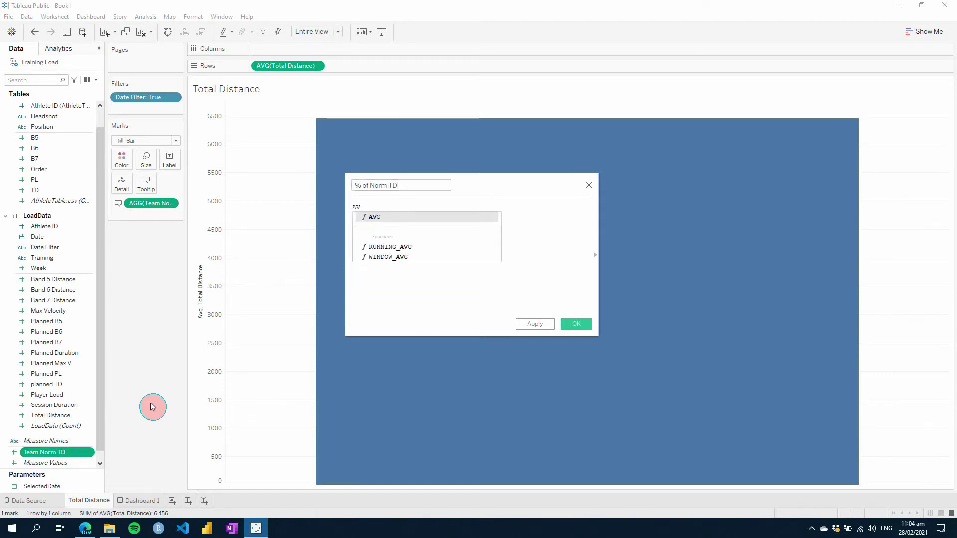
type("G ( [Tot")
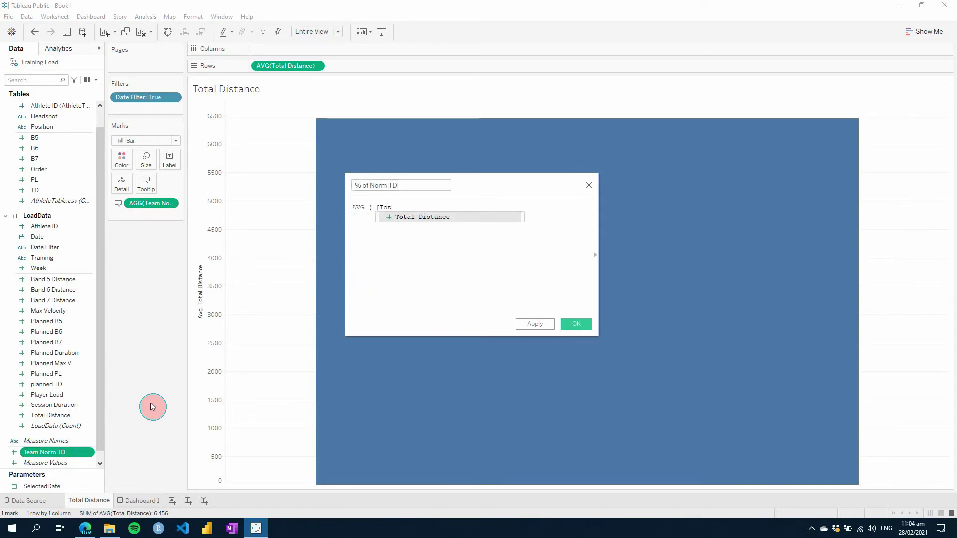
key("Return")
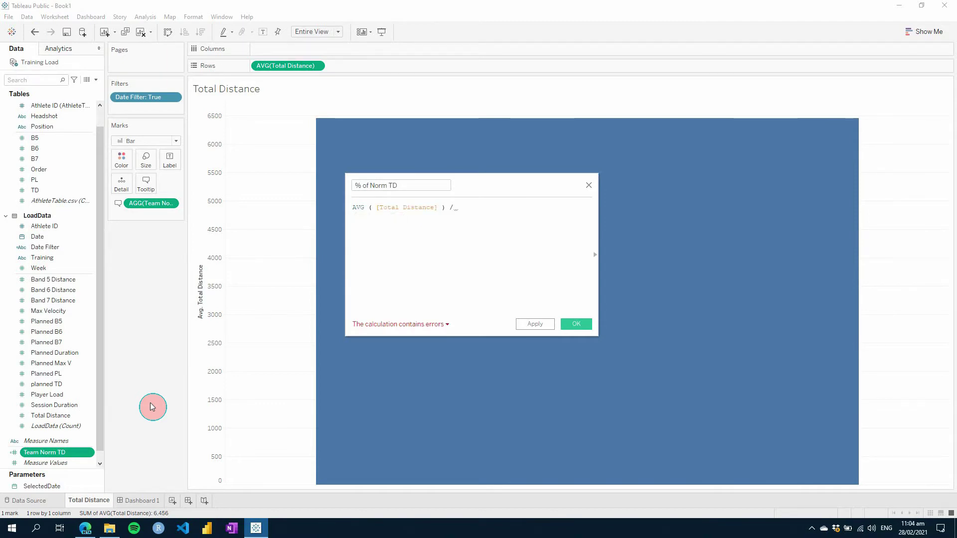
type("[Team")
key("Return")
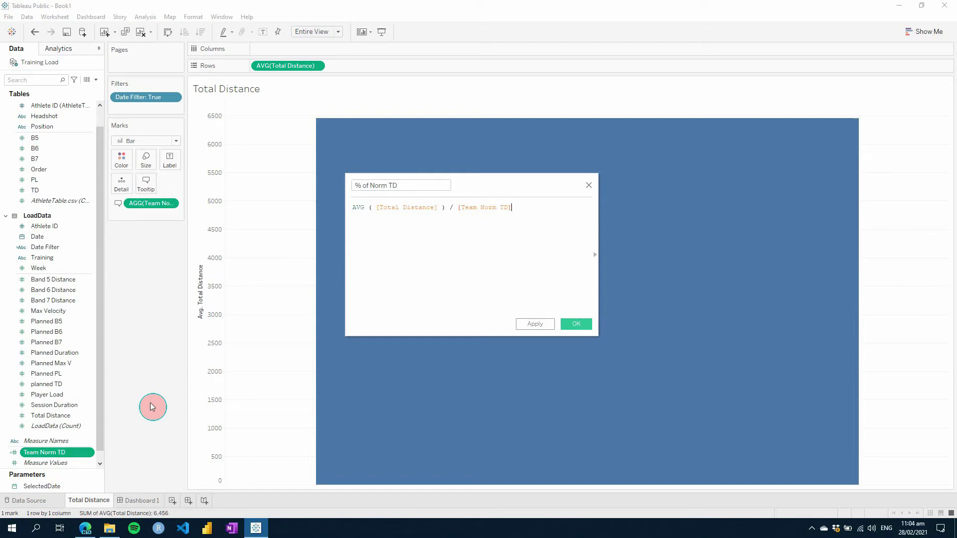
left_click(527, 324)
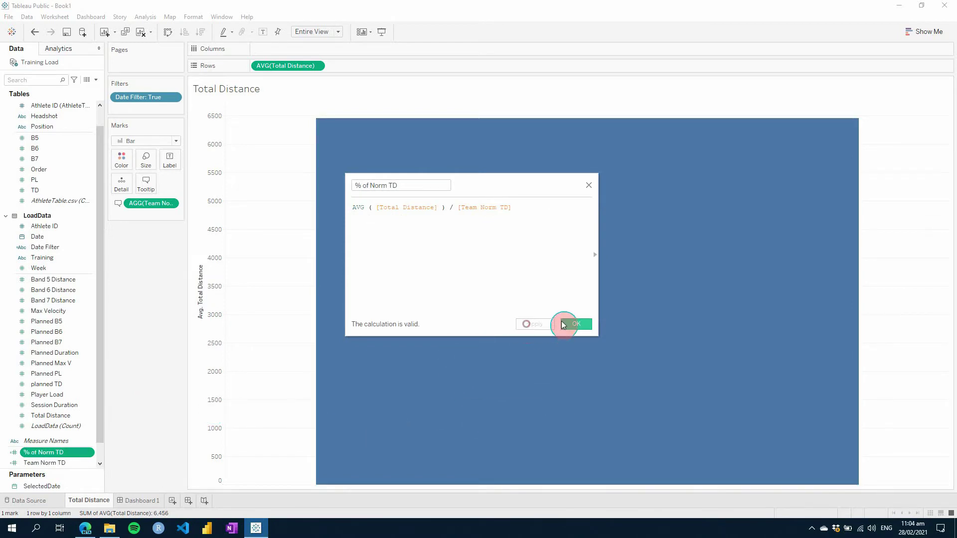
left_click(568, 324)
left_click_drag(52, 453, 289, 69)
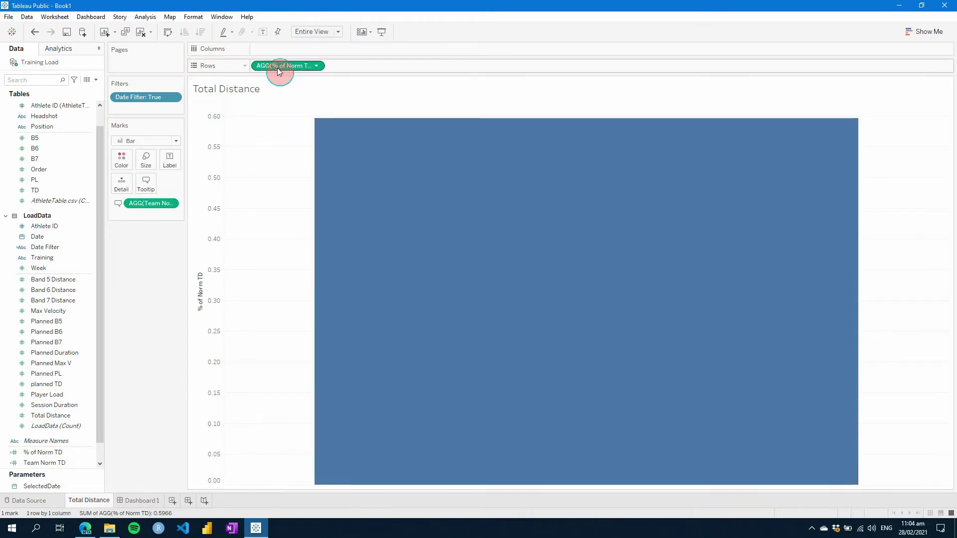
Set % of Norm TD's default number format to Percentage with fewer decimal places
right_click(37, 454)
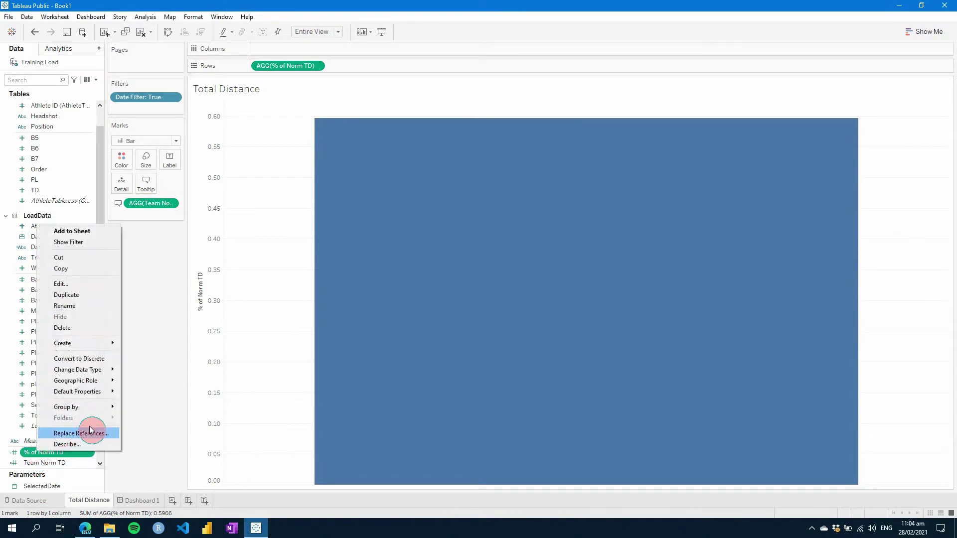
mouse_move(115, 392)
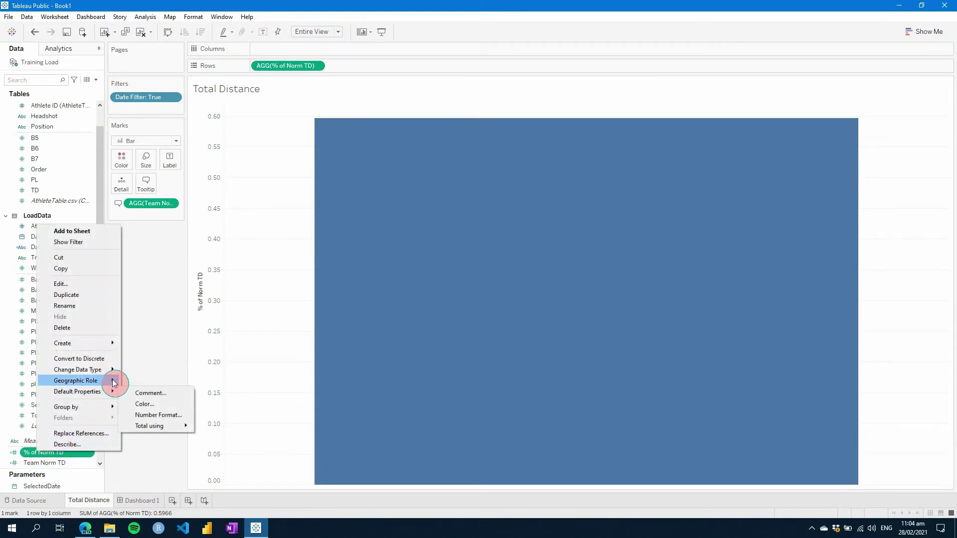
mouse_move(113, 375)
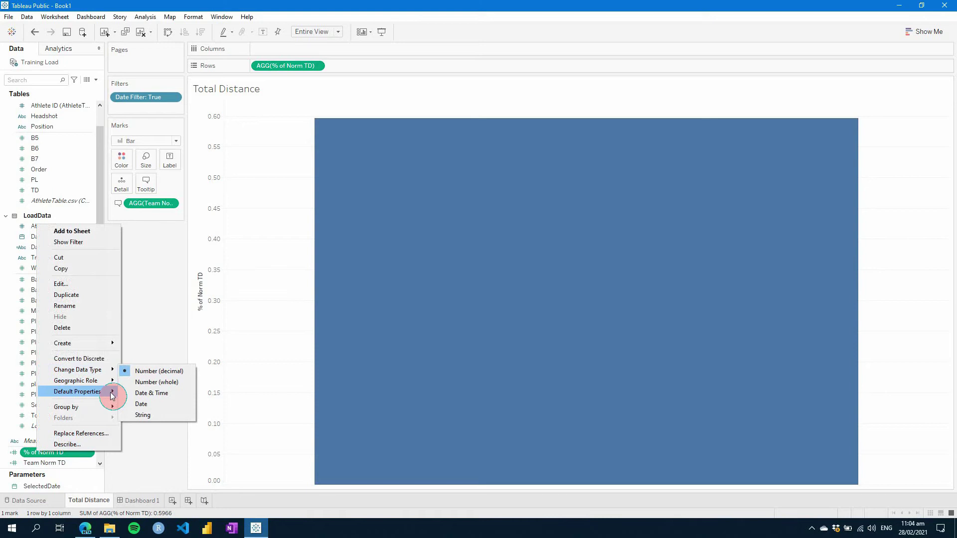
left_click(154, 420)
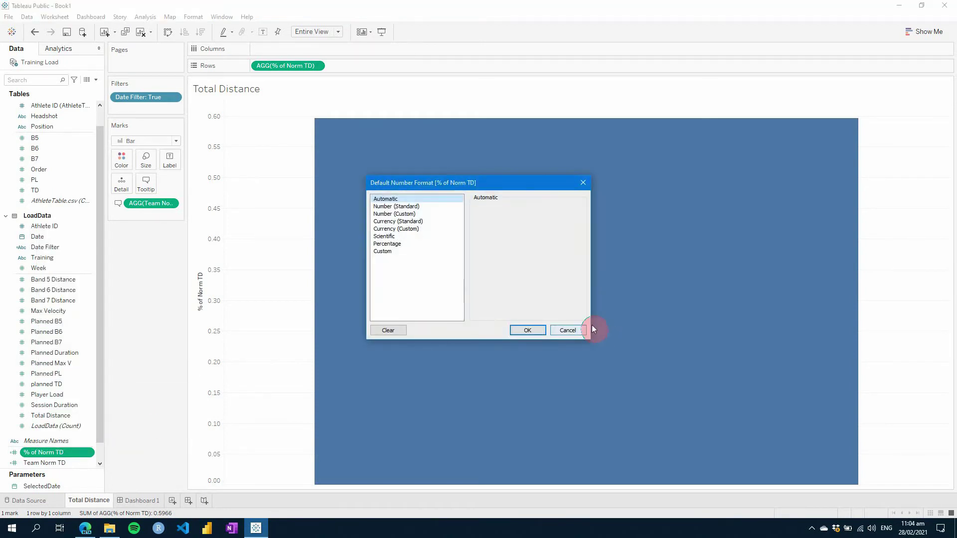
left_click(403, 246)
left_click(503, 219)
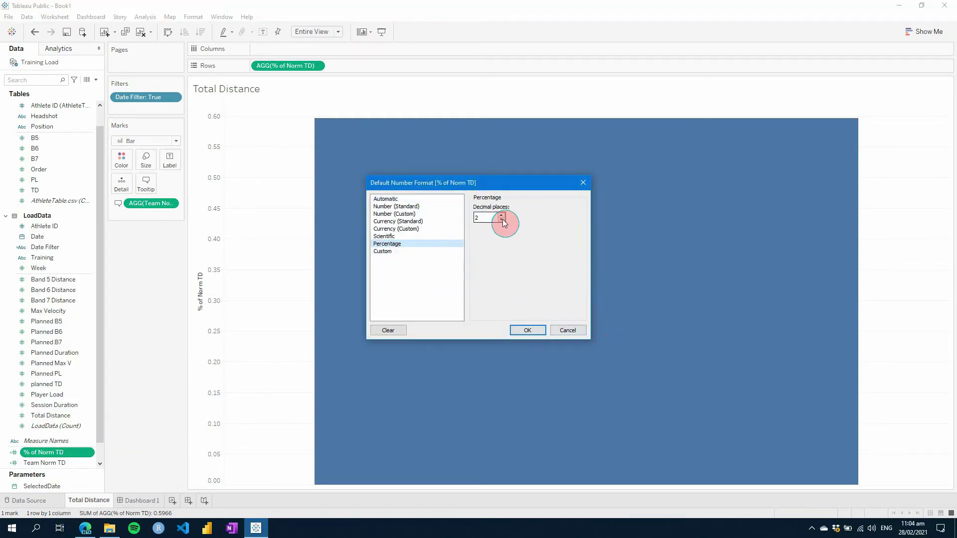
left_click(526, 331)
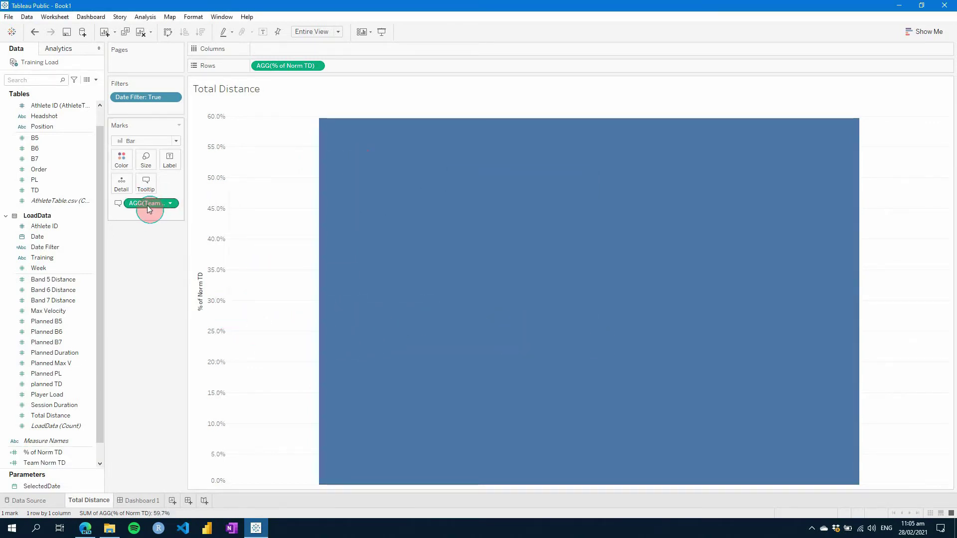
mouse_move(328, 204)
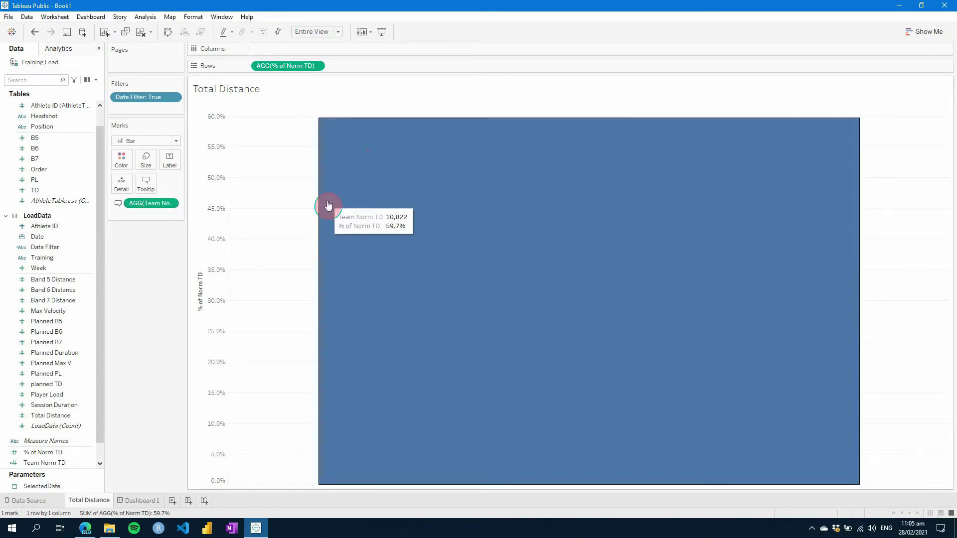
Remove Team Norm TD from the marks and try the Text mark type before reverting
left_click_drag(145, 209, 153, 184)
left_click(137, 142)
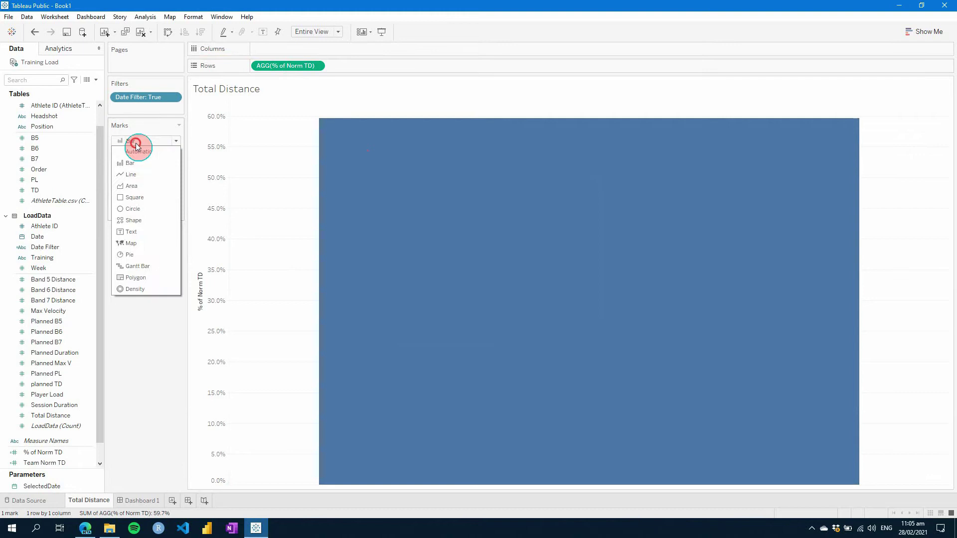
left_click(136, 234)
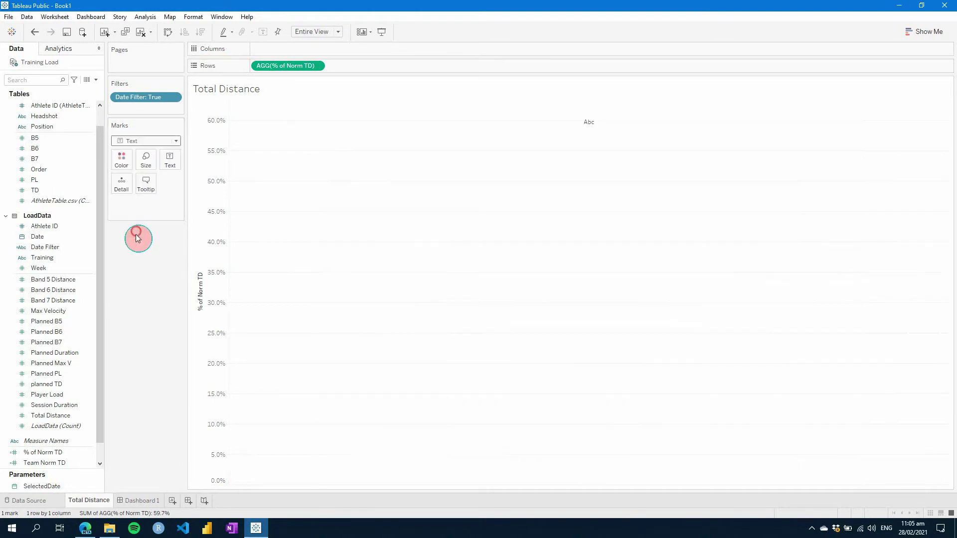
left_click(141, 141)
left_click(147, 152)
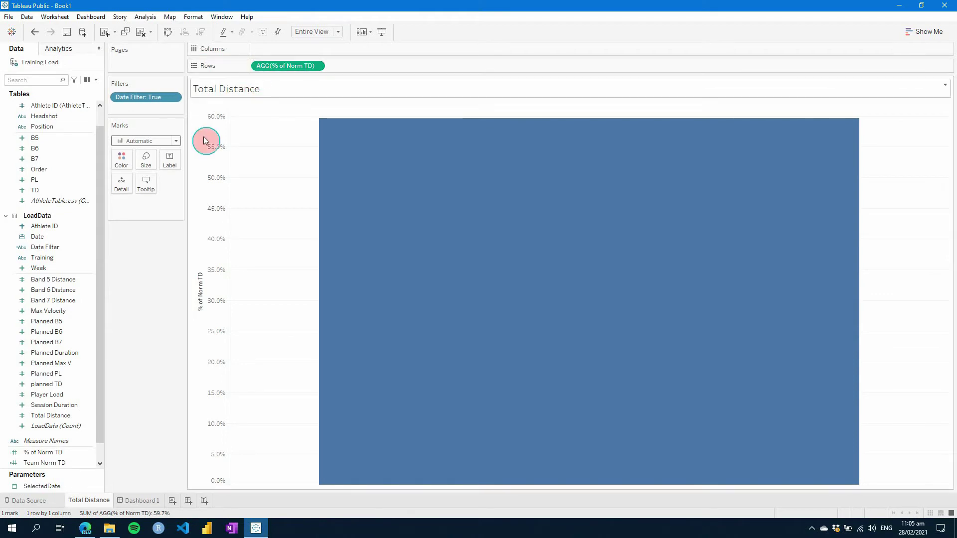
Switch to Circle marks and move % of Norm TD from Rows onto Label
left_click(128, 142)
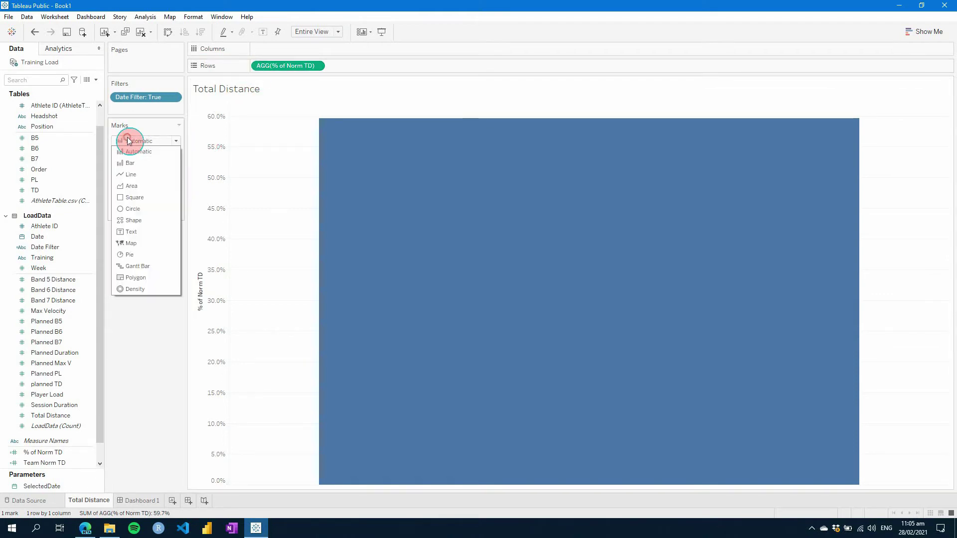
left_click(133, 209)
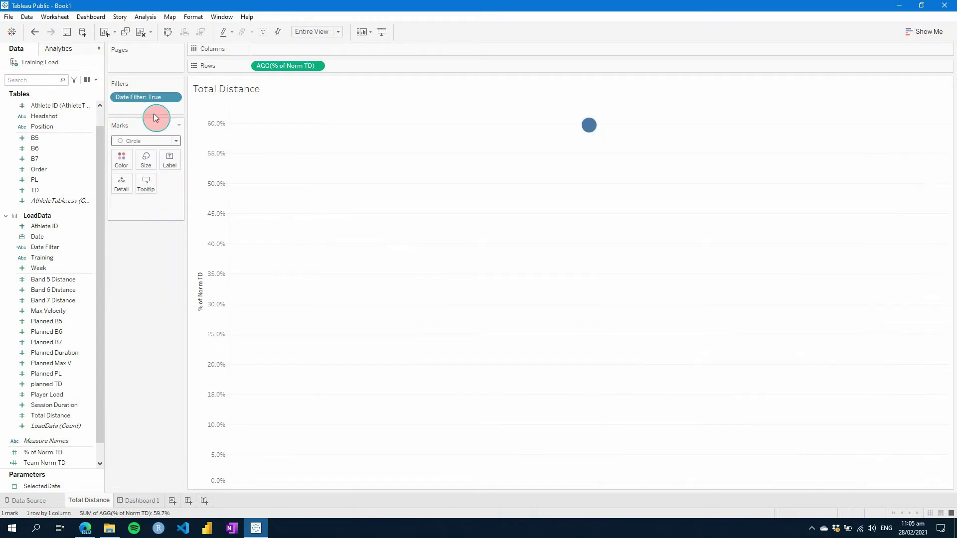
left_click_drag(273, 68, 193, 162)
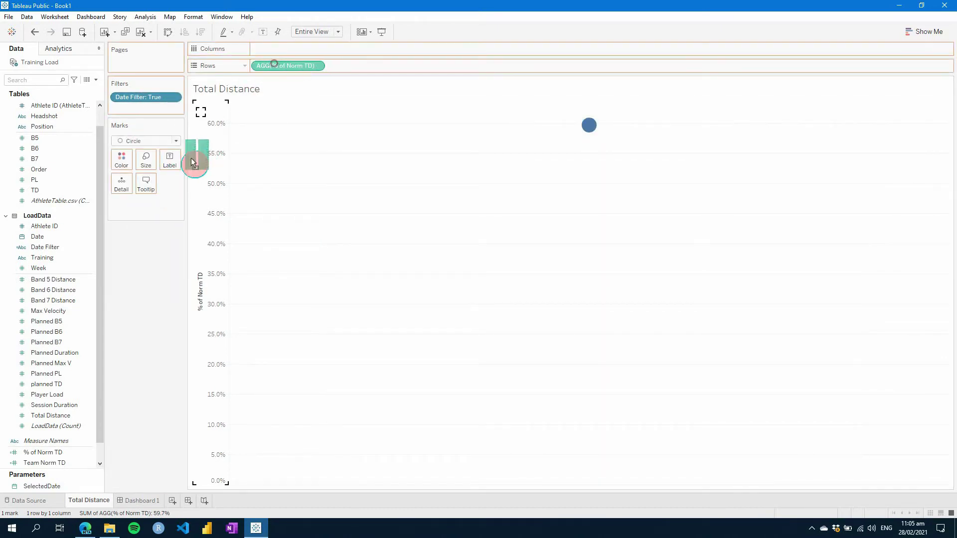
mouse_move(152, 187)
left_mouse_down()
mouse_move(171, 164)
mouse_move(150, 202)
left_mouse_up()
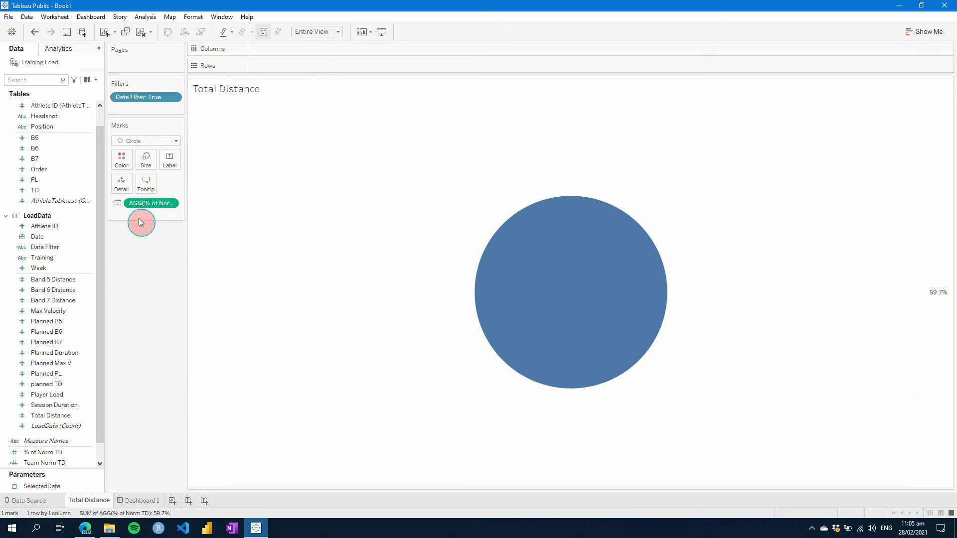
Review the label settings and set the circle colour to white
left_click(170, 165)
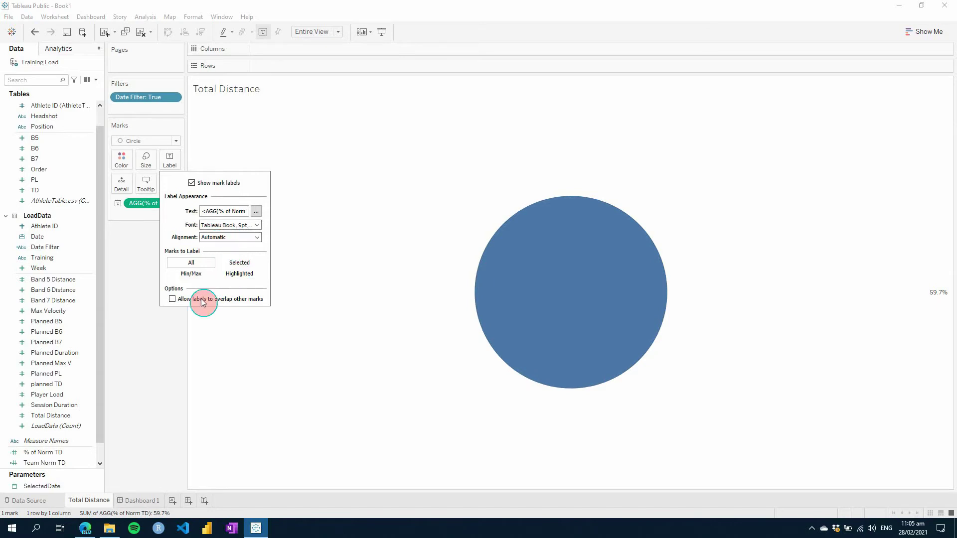
left_click(126, 309)
left_click_drag(148, 216, 143, 194)
left_click(120, 170)
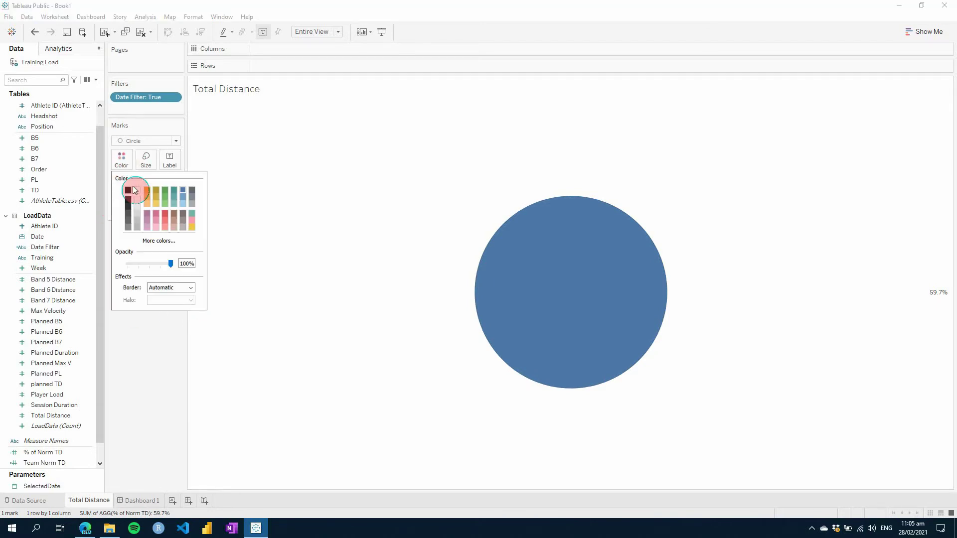
left_click(137, 190)
left_click(136, 349)
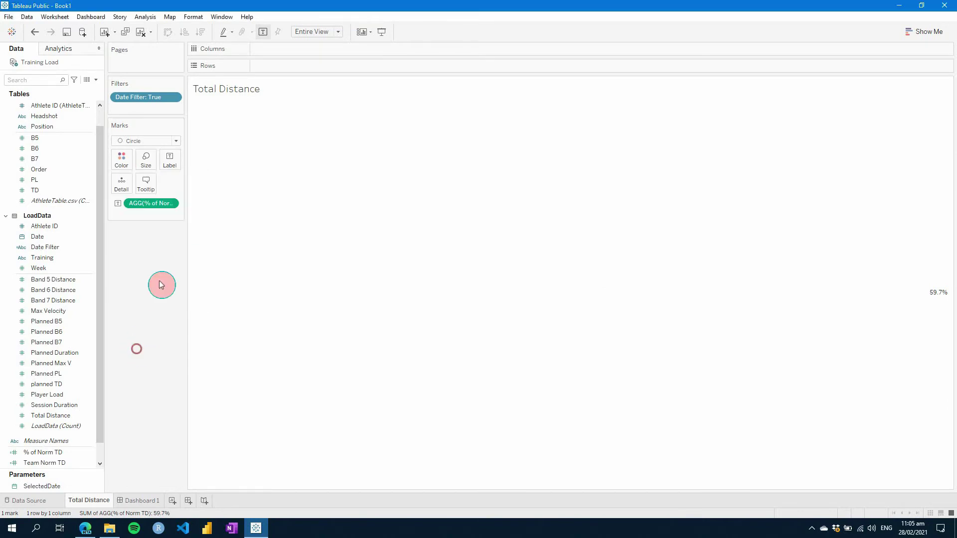
Change the label's font colour and enlarge the text to 20 pt
right_click(151, 210)
left_click(169, 160)
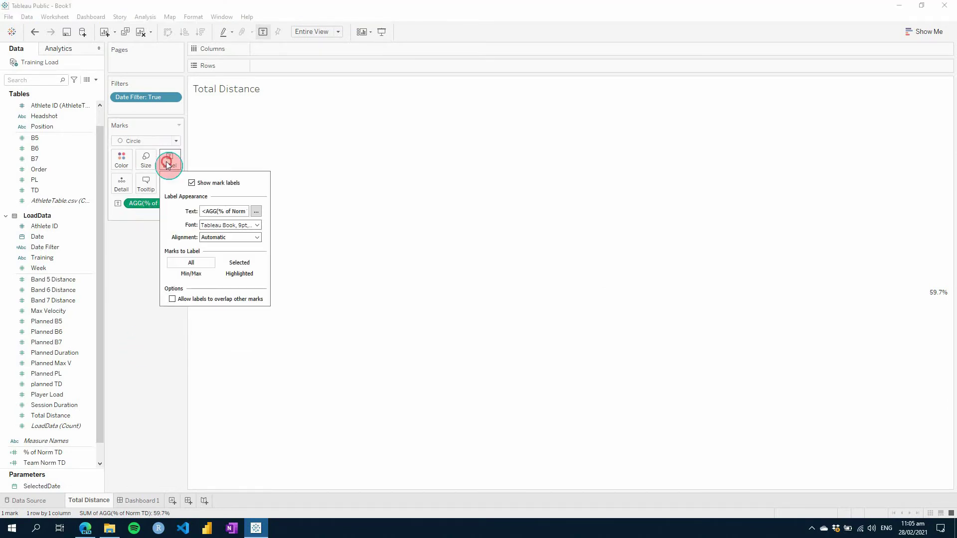
left_click(255, 211)
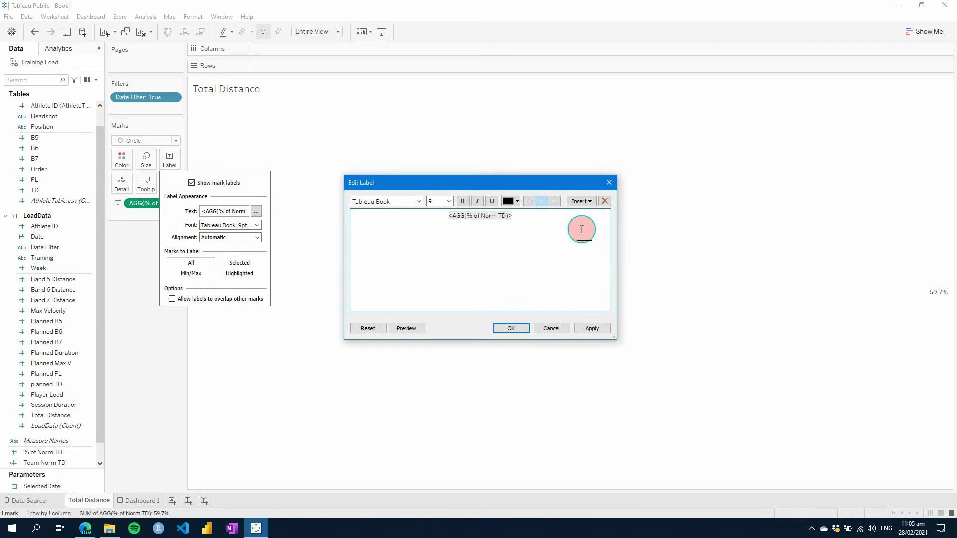
left_click_drag(533, 220, 449, 215)
left_click(515, 202)
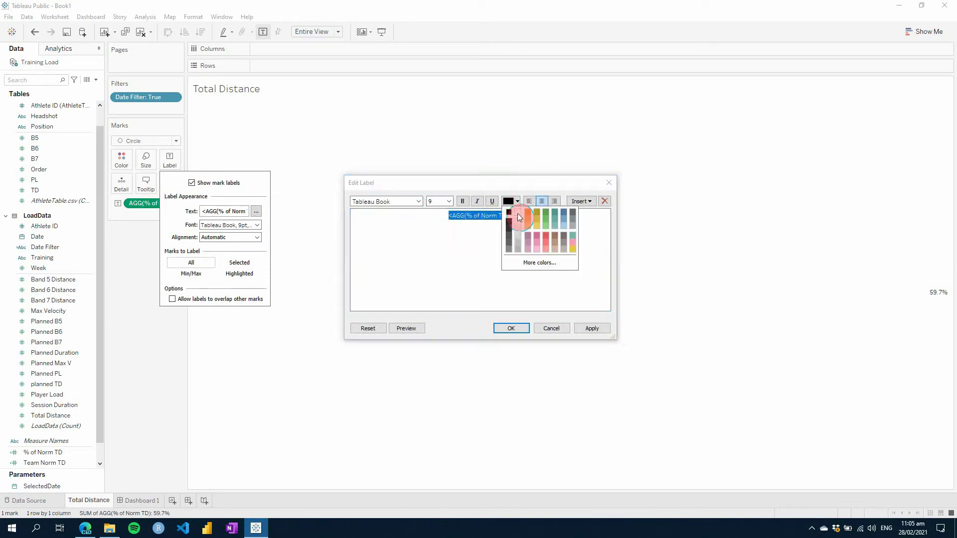
left_click(509, 217)
left_click(449, 201)
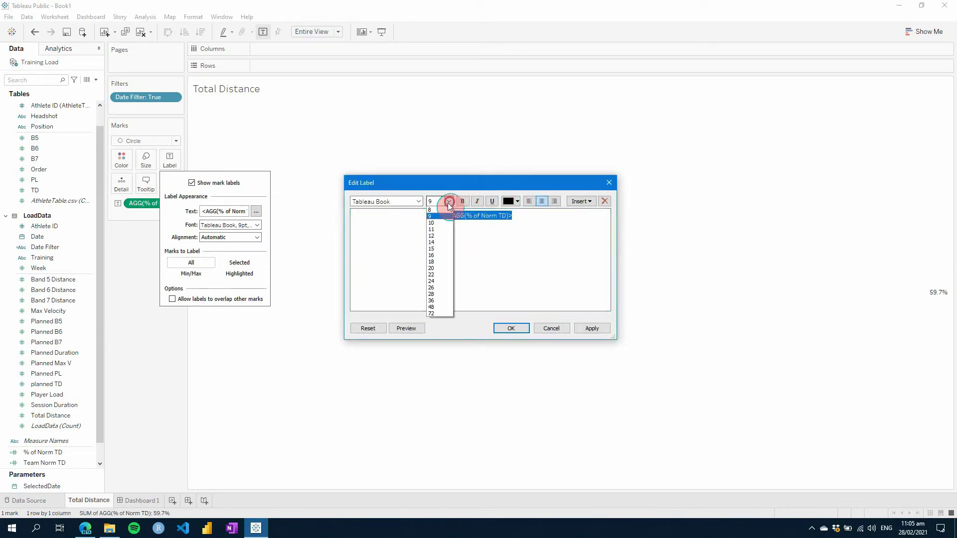
left_click(433, 269)
left_click(591, 328)
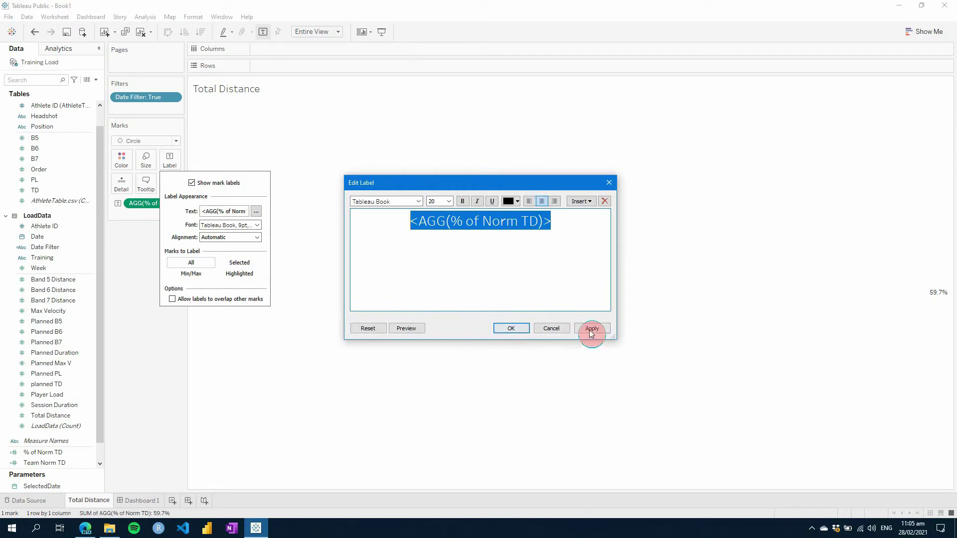
left_click(511, 329)
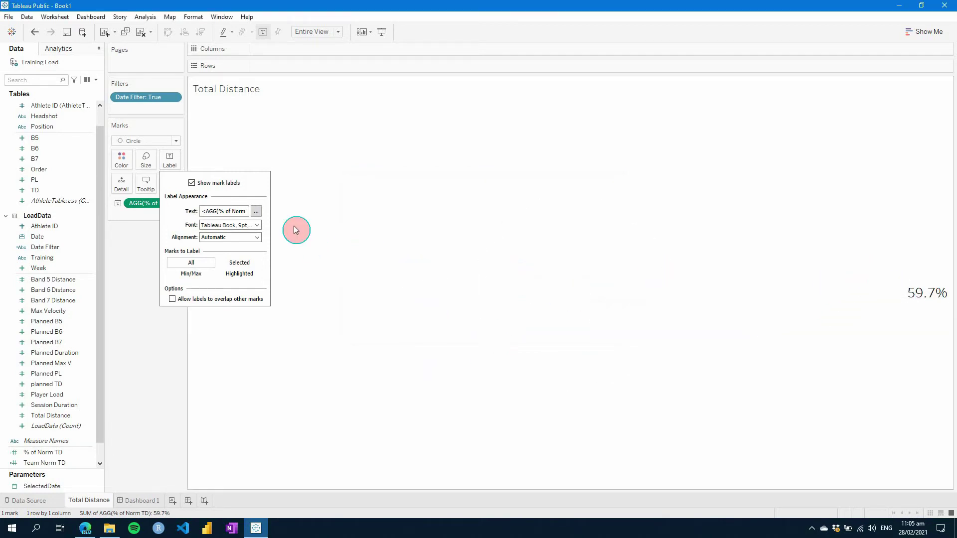
Centre the label horizontally and colour the circle red
left_click(252, 238)
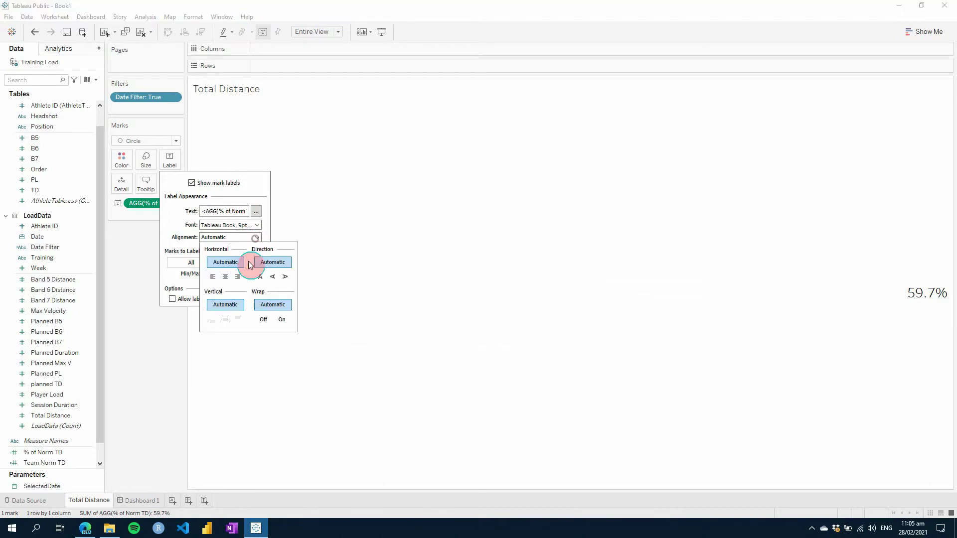
left_click(227, 280)
left_click(128, 389)
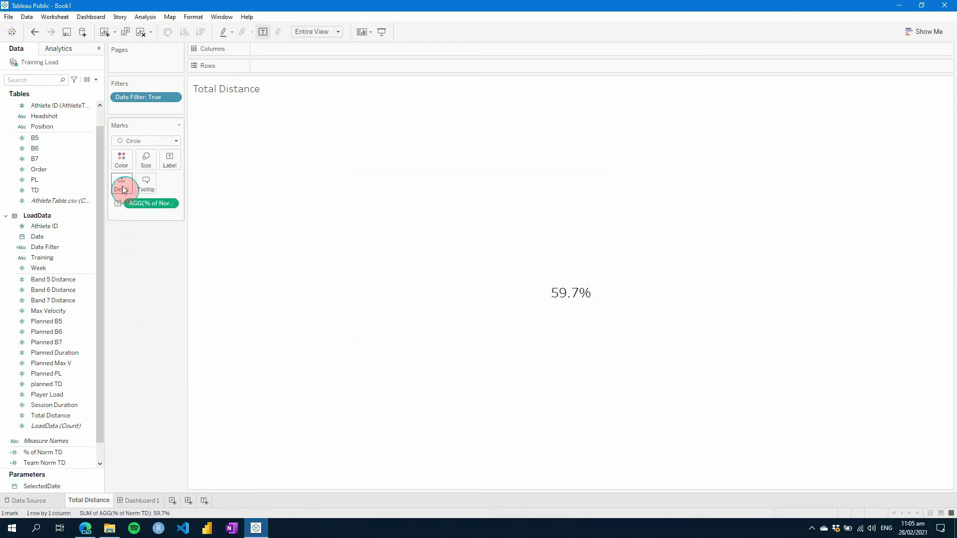
left_click(124, 162)
left_click(132, 198)
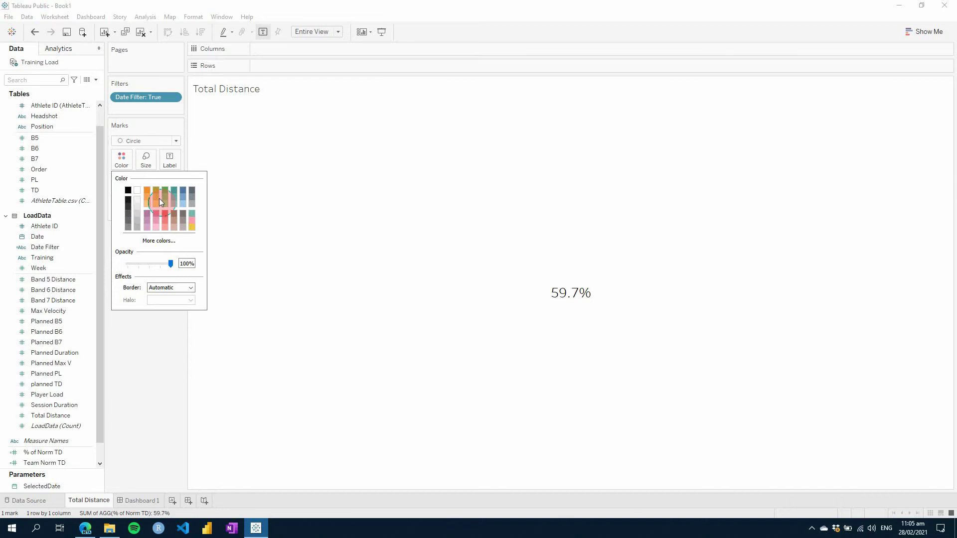
left_click(167, 228)
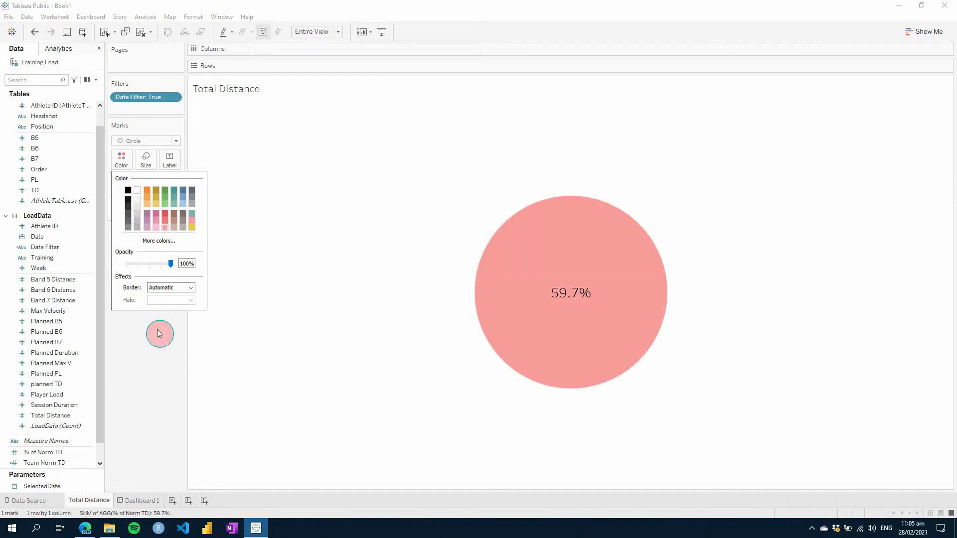
left_click(159, 368)
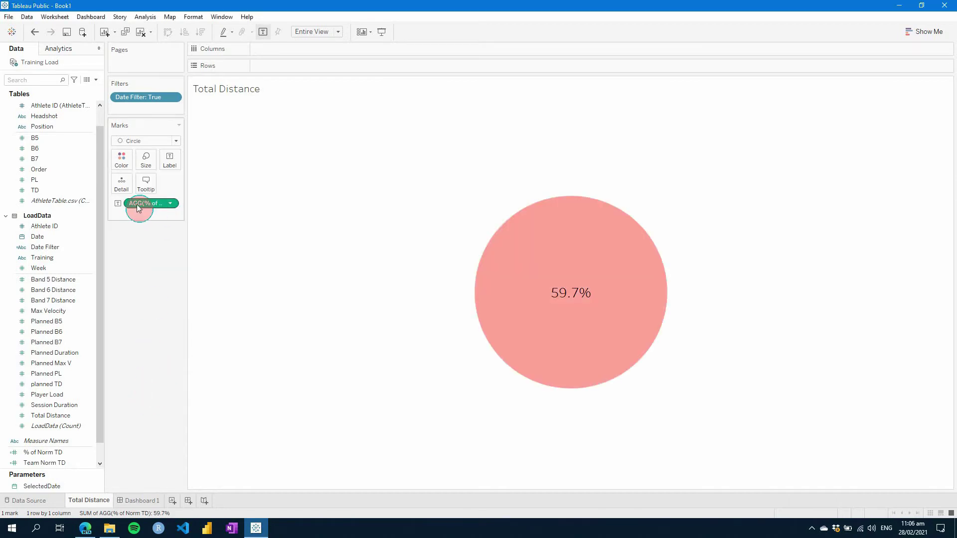
Prefix the circle's label with 'Total Distance: ' and add a second line reading 'Planned:'
left_click(168, 159)
left_click(225, 212)
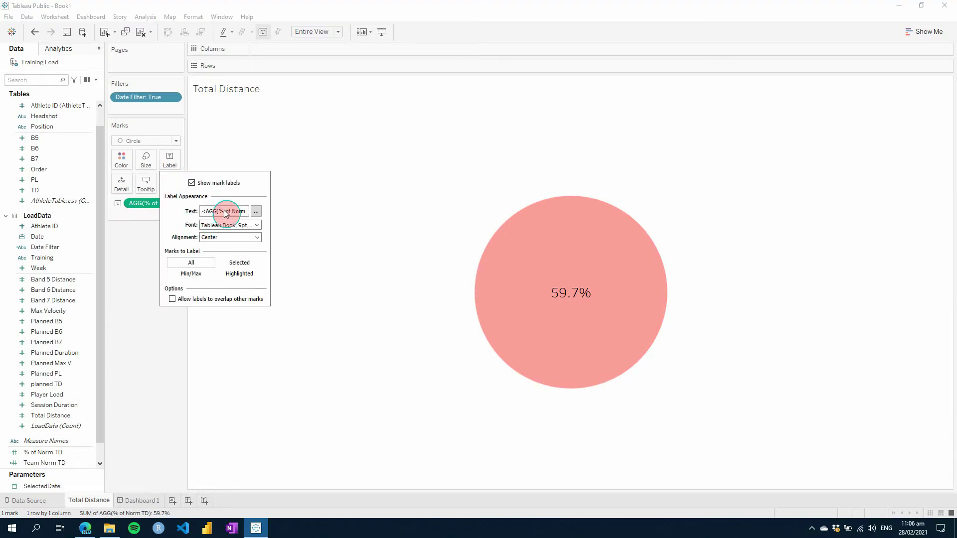
left_click(259, 210)
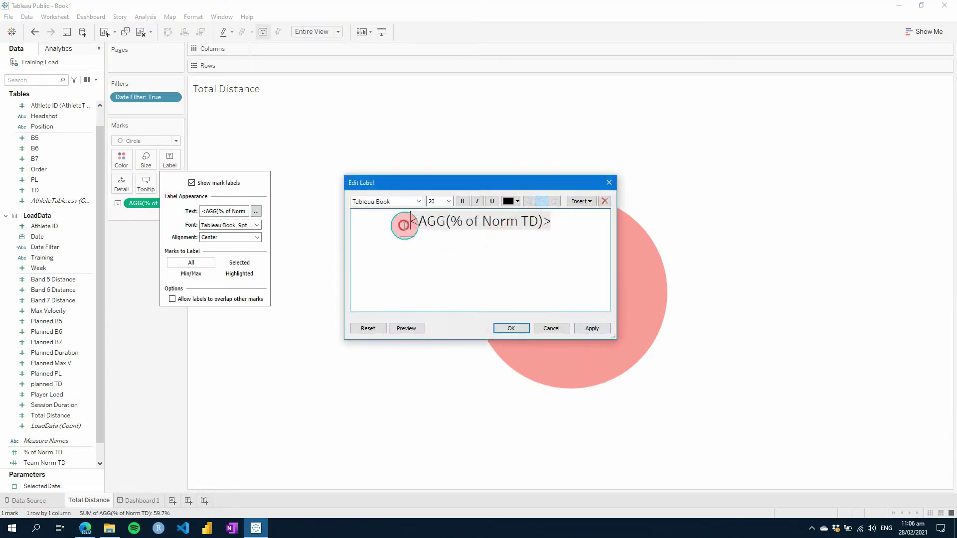
type("Total D")
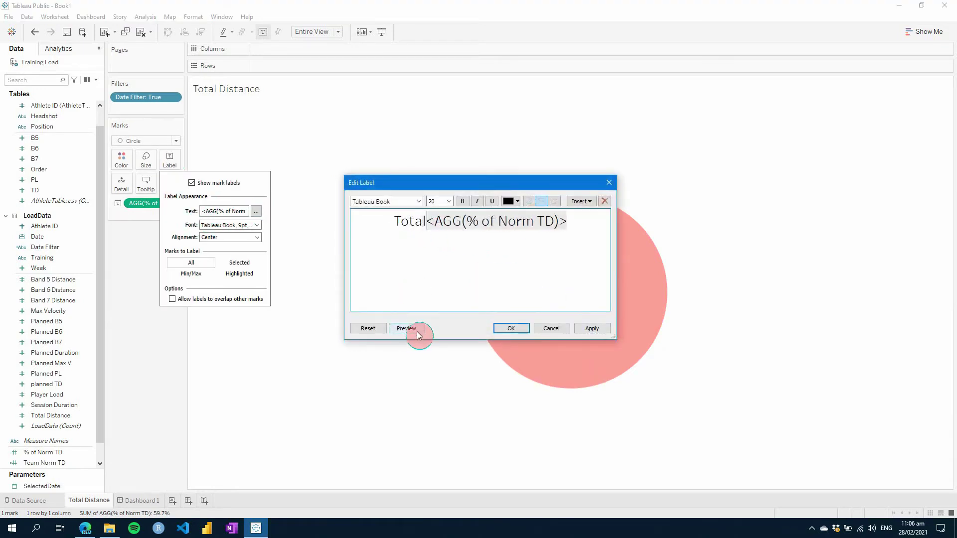
type("istance")
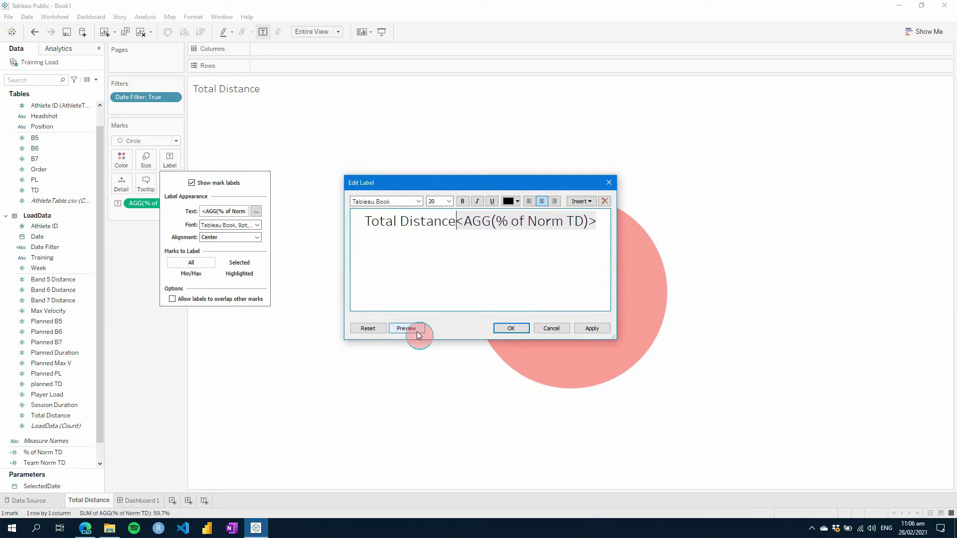
type(":")
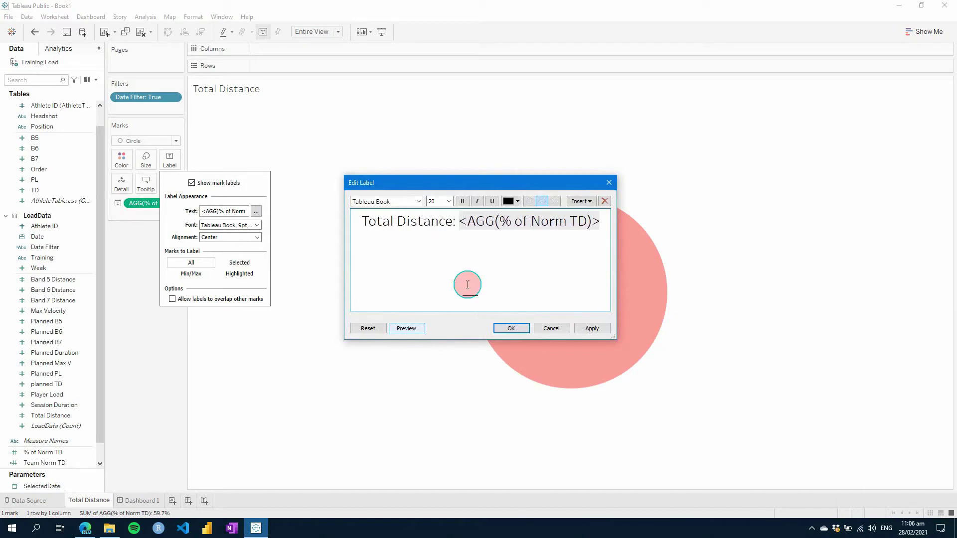
left_click(606, 223)
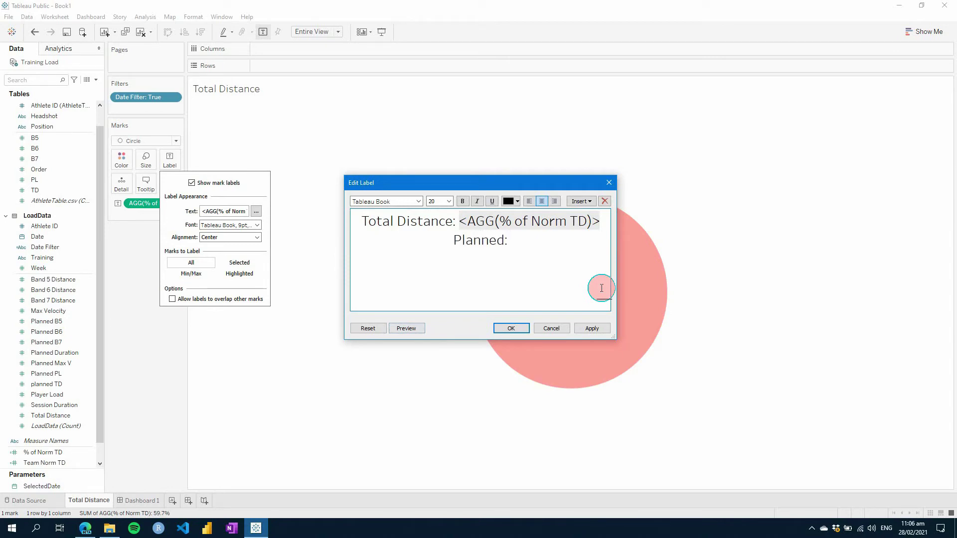
key("Return")
type("Planned:")
left_click(591, 328)
left_click(511, 328)
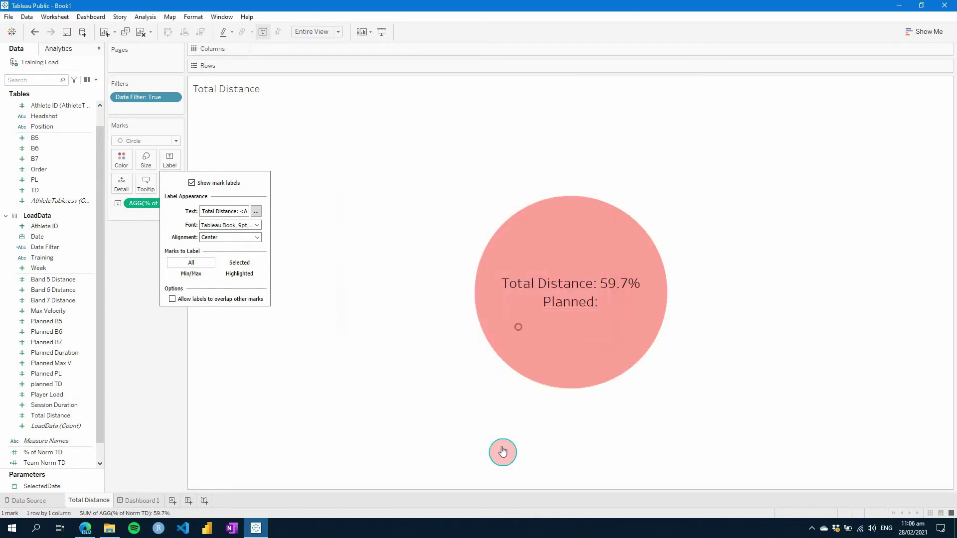
Enlarge the mark to its maximum size so it fills the view
left_click(192, 182)
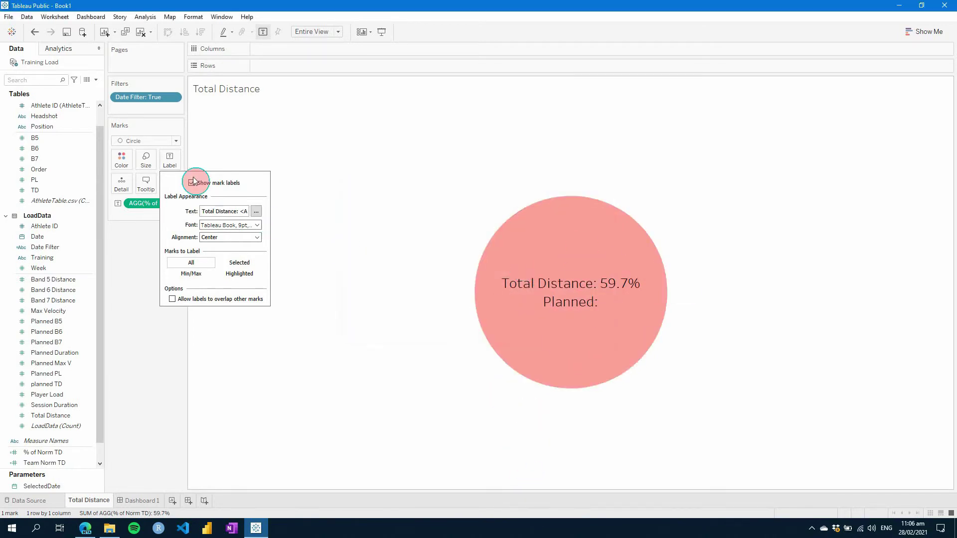
left_click(121, 168)
left_click(138, 162)
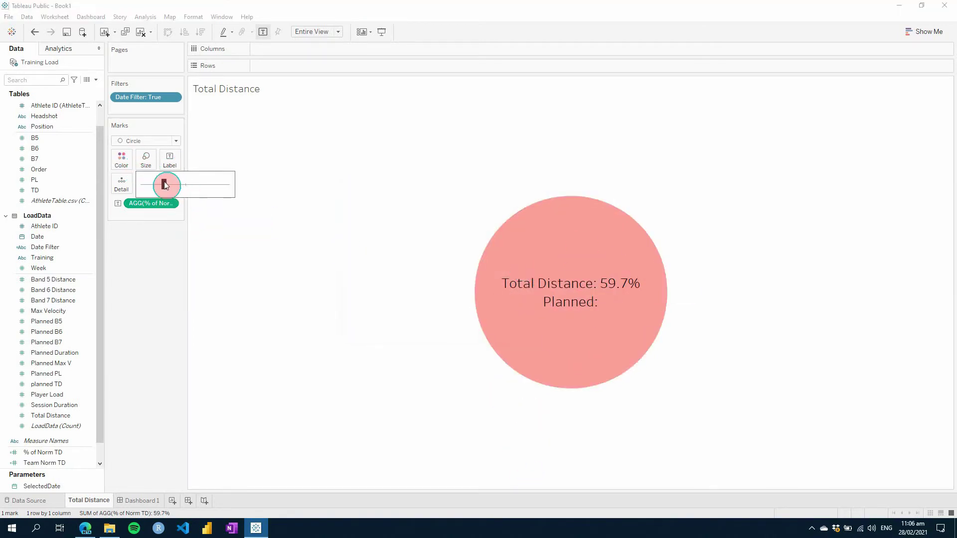
left_click_drag(165, 185, 208, 198)
Colour the mark green and switch to the empty Dashboard 1
left_click(122, 160)
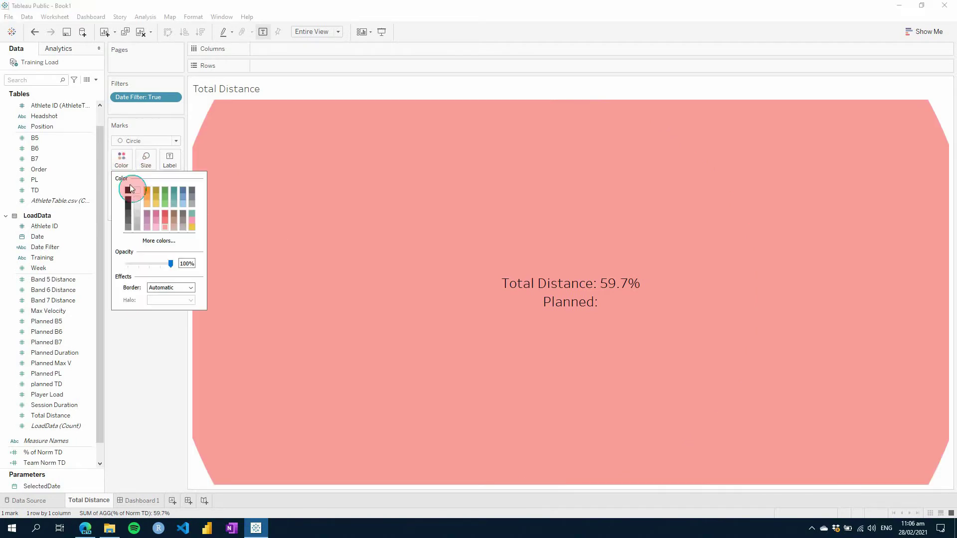
left_click(158, 351)
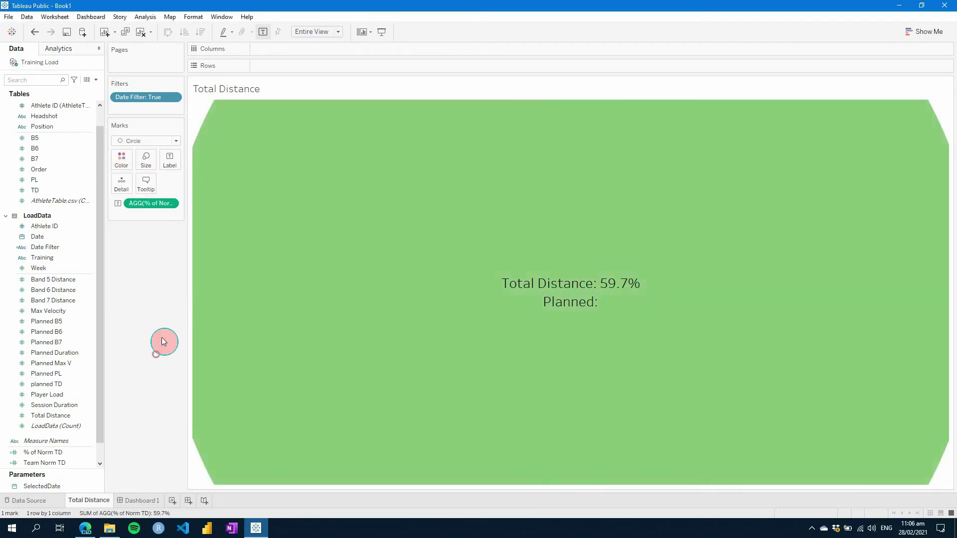
left_click(134, 501)
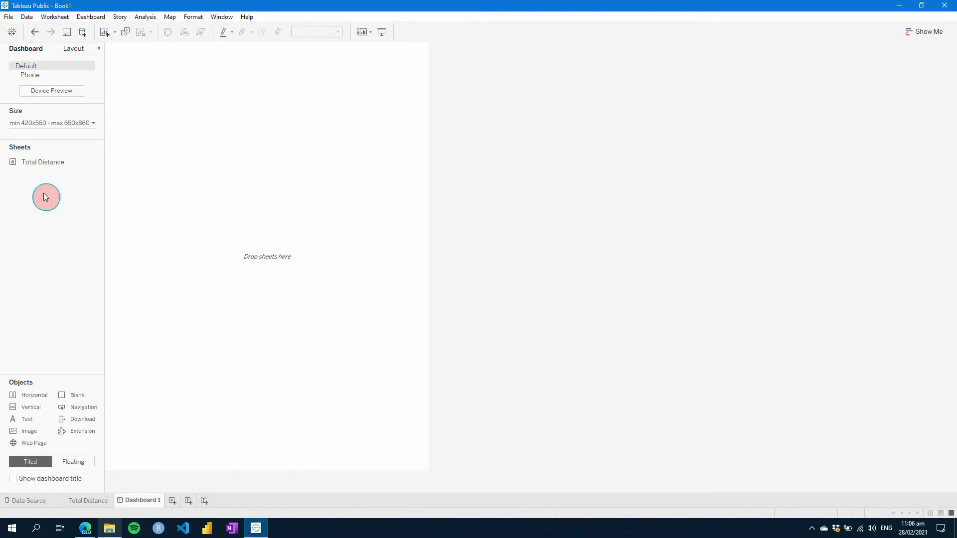
Drop the Total Distance sheet onto Dashboard 1 and make it a floating card
left_click_drag(43, 162, 184, 211)
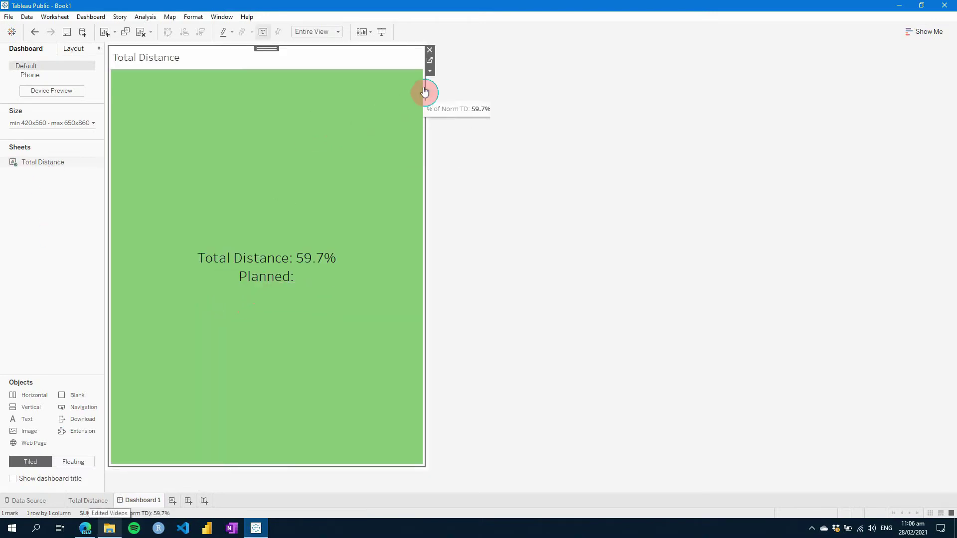
left_click(430, 71)
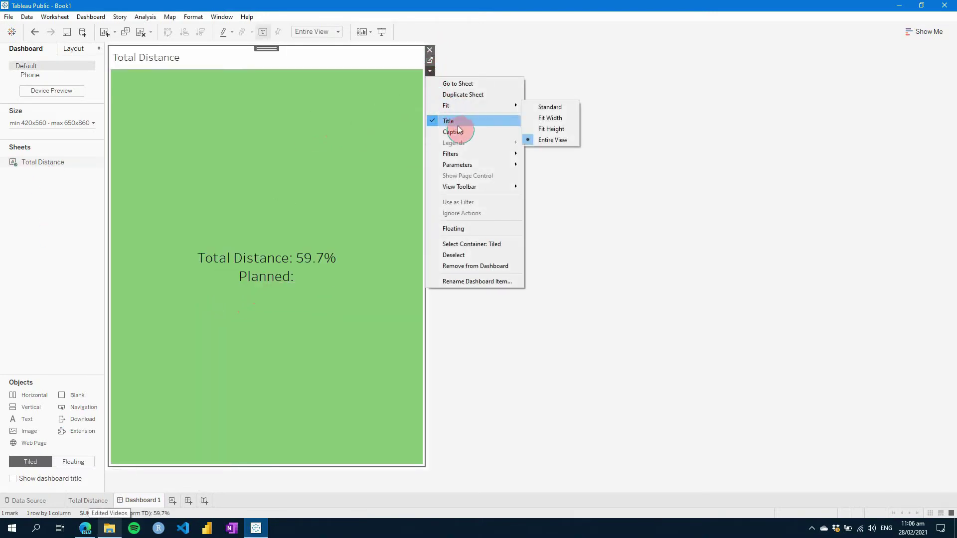
left_click(466, 229)
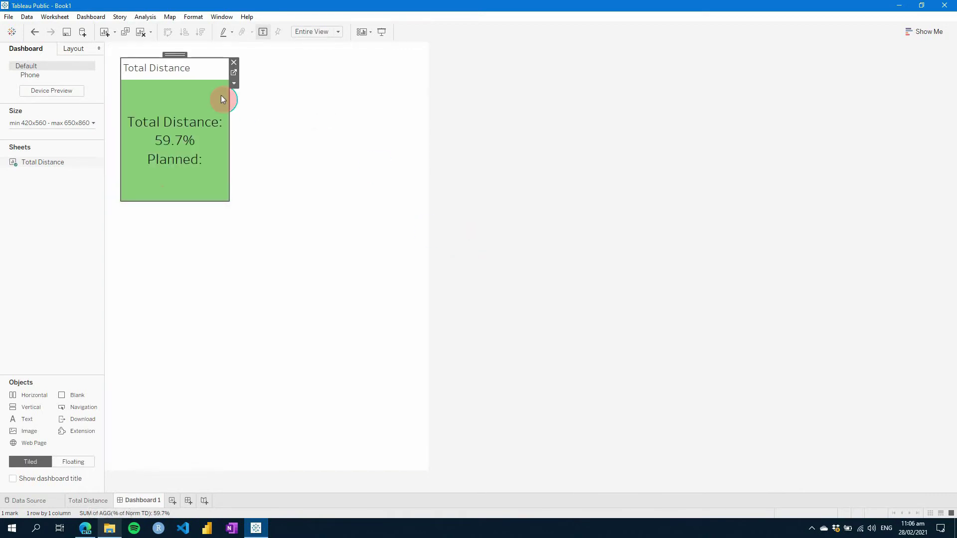
left_click_drag(191, 56, 191, 125)
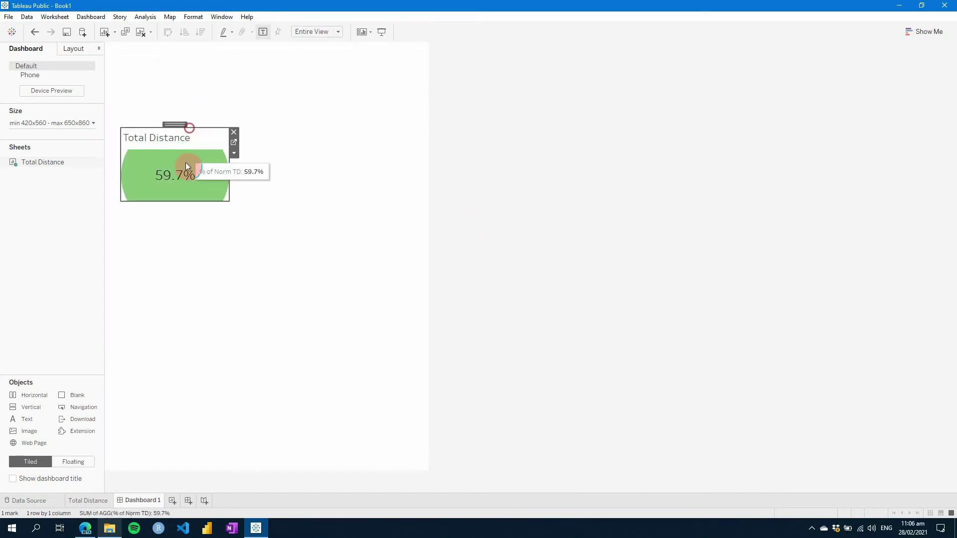
left_click(239, 151)
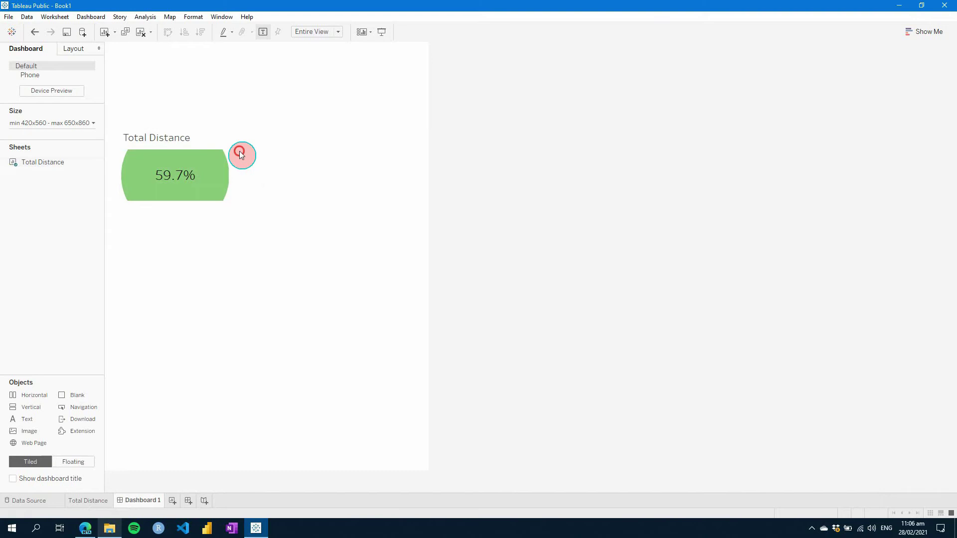
Hide the card's title, move it to the top-left, and return to the Total Distance worksheet
left_click(192, 144)
right_click(181, 141)
left_click(228, 163)
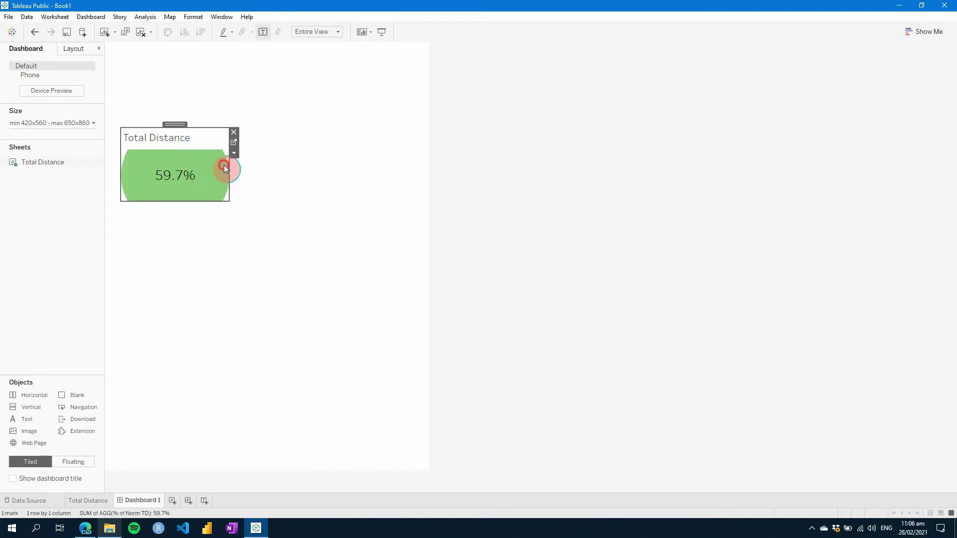
left_click_drag(169, 124, 159, 86)
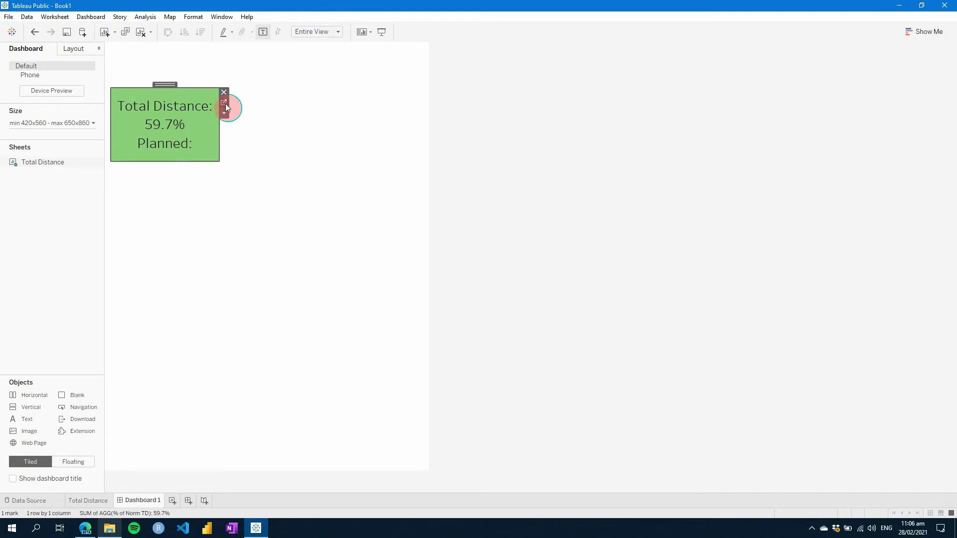
left_click(226, 104)
Reduce the circle's two-line label font from 20 pt to 12 pt
left_click(170, 160)
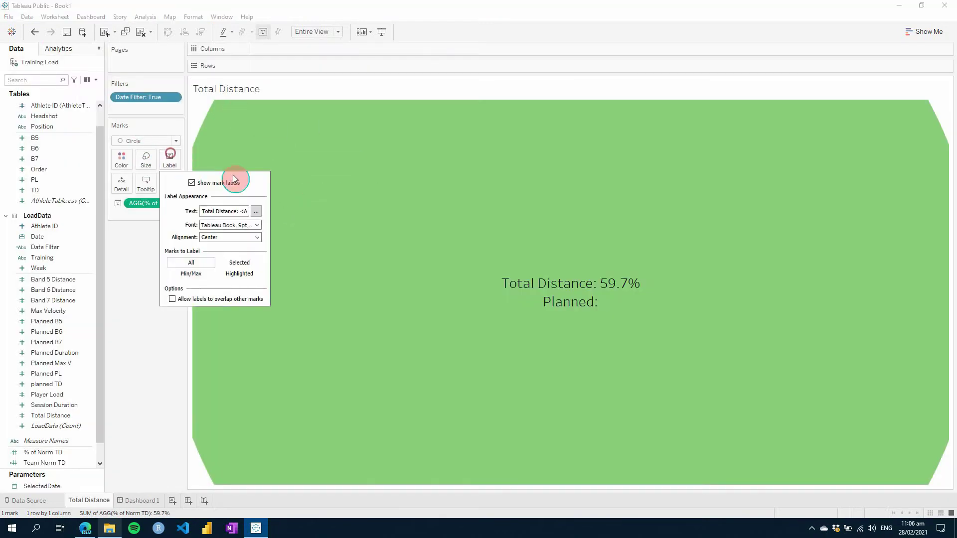
left_click(256, 211)
left_click_drag(566, 257, 345, 224)
left_click(449, 201)
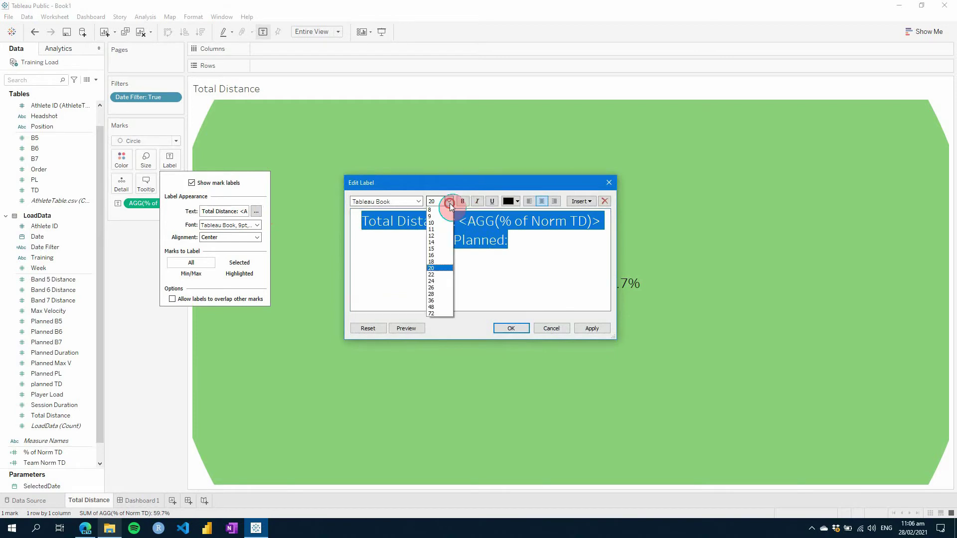
left_click(442, 243)
left_click(586, 328)
left_click(512, 328)
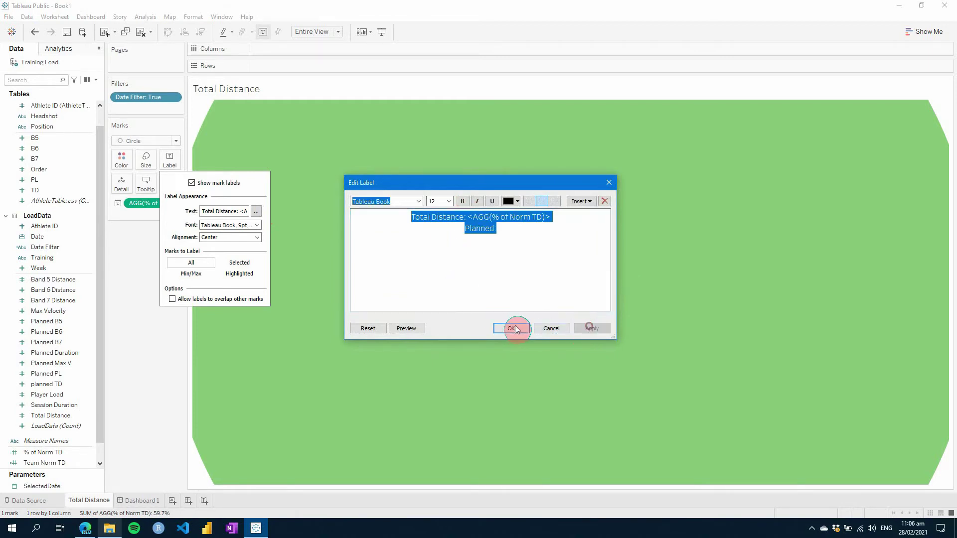
left_click(140, 346)
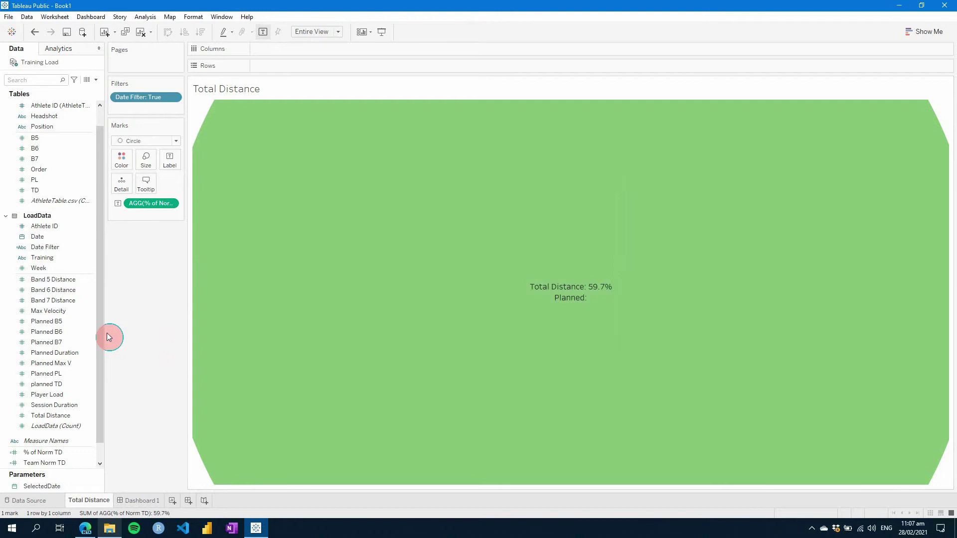
Fix Dashboard 1 at Letter Landscape (1100 x 850) and make the Total Distance tile narrower and shorter
left_click(141, 500)
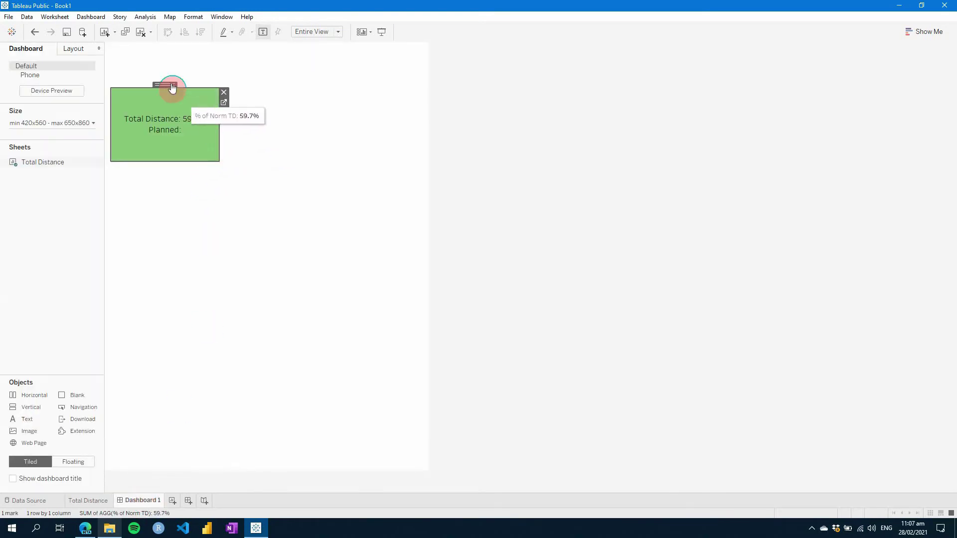
left_click(39, 119)
left_click(40, 177)
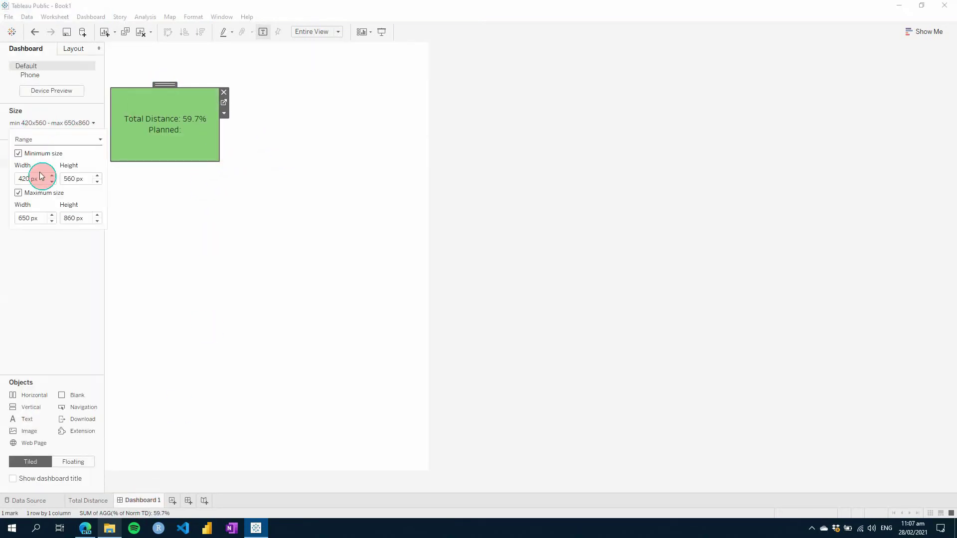
left_click(54, 149)
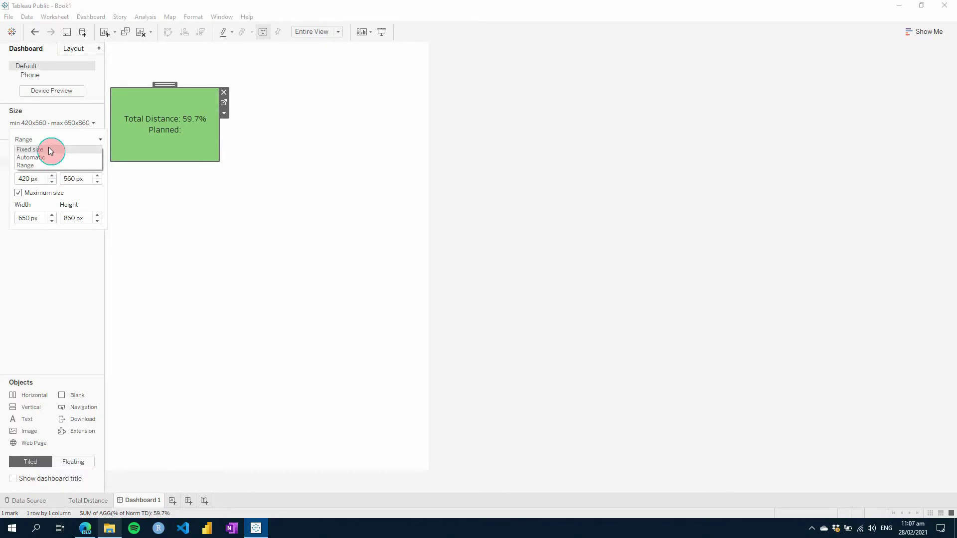
left_click(49, 147)
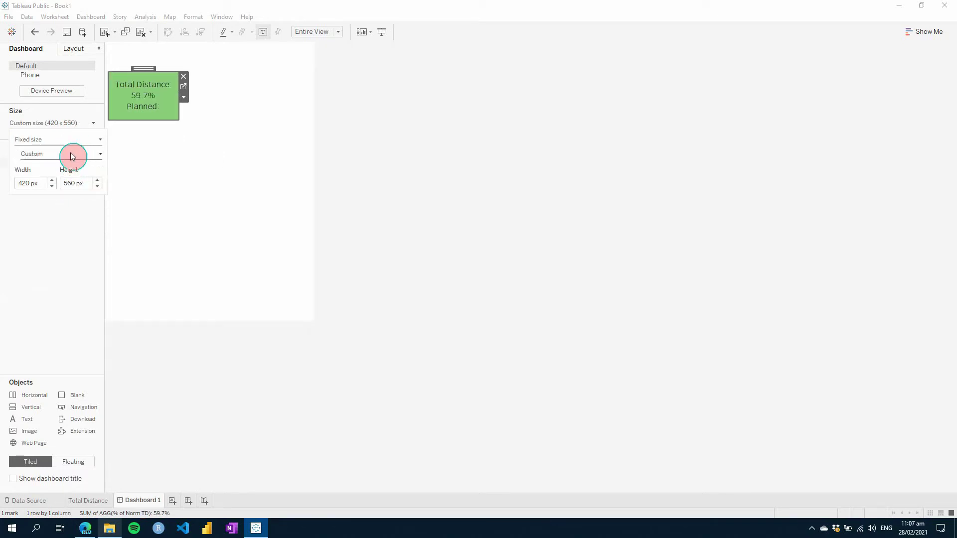
left_click(70, 156)
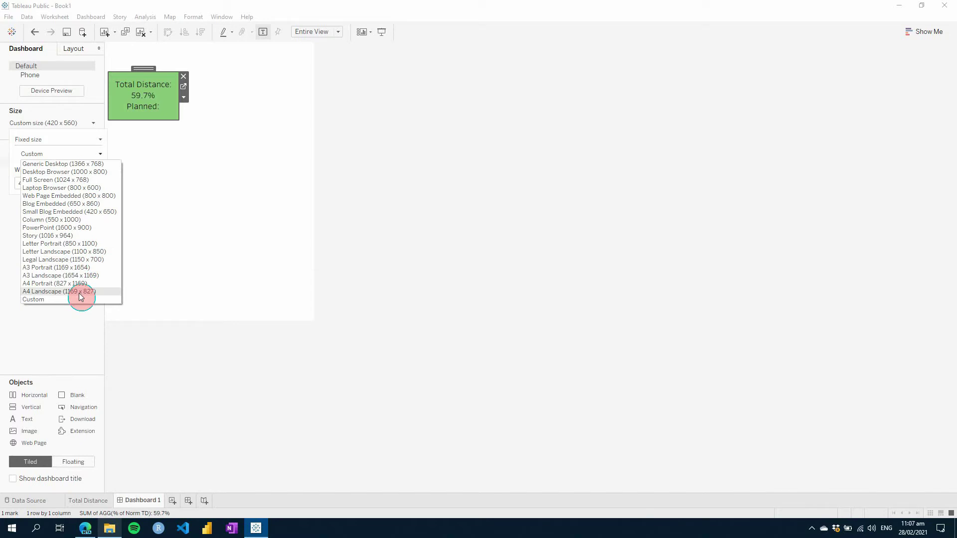
left_click(82, 256)
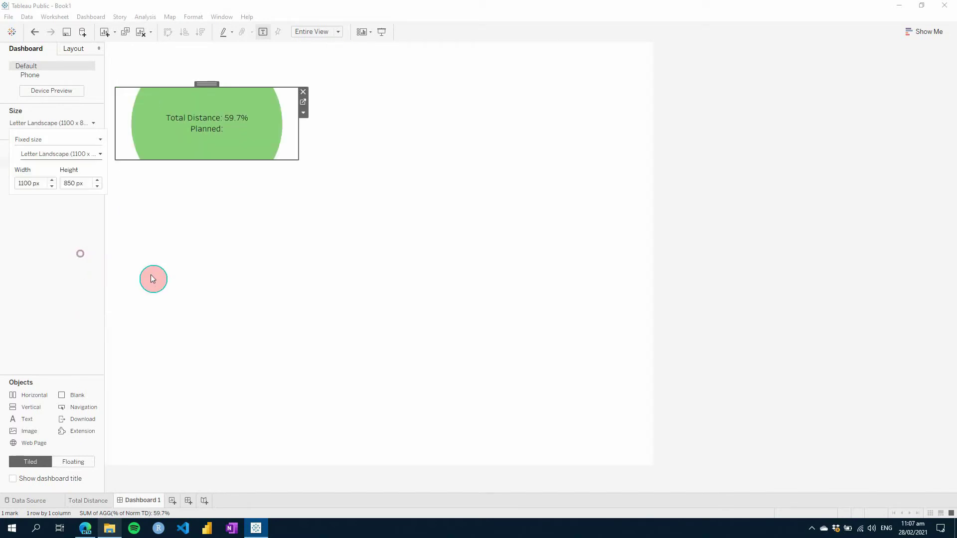
left_click_drag(297, 131, 213, 134)
left_click_drag(179, 89, 168, 196)
Add a horizontal container to the dashboard and drop the Total Distance view inside it
left_click_drag(22, 396, 284, 123)
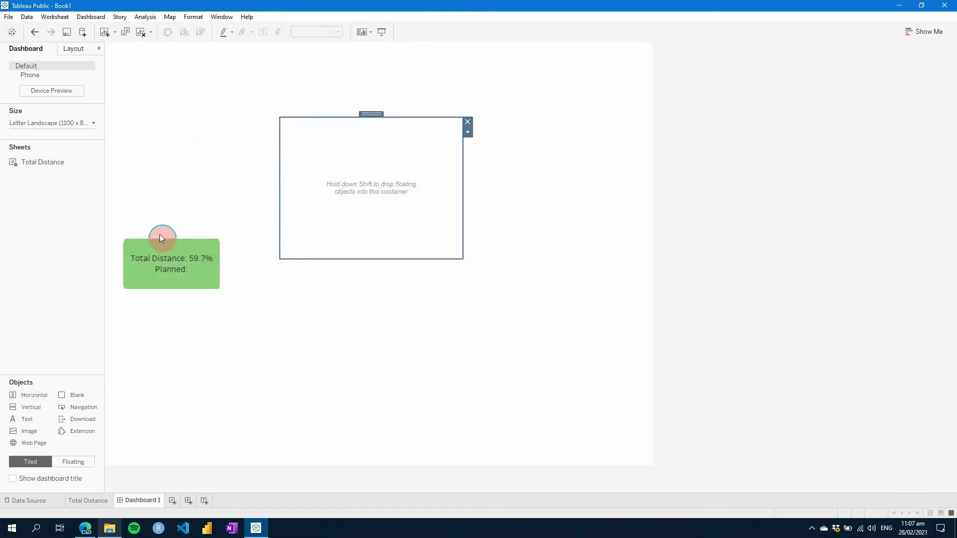
left_click_drag(155, 255, 170, 288)
left_click_drag(171, 233, 317, 219)
left_click_drag(344, 171, 344, 174)
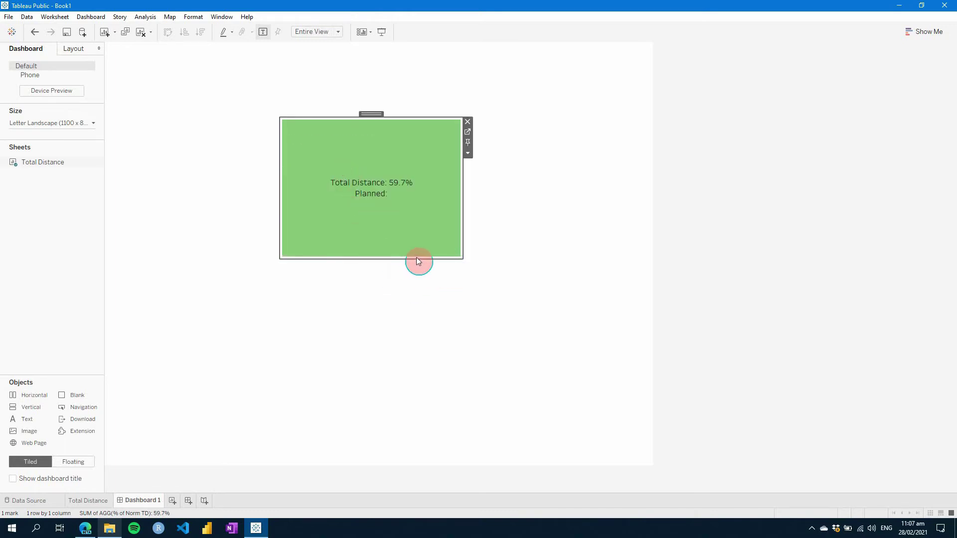
Move the Total Distance tile to the top-left and resize it into a short, full-width strip
left_click_drag(376, 114, 292, 125)
left_click_drag(366, 116, 196, 96)
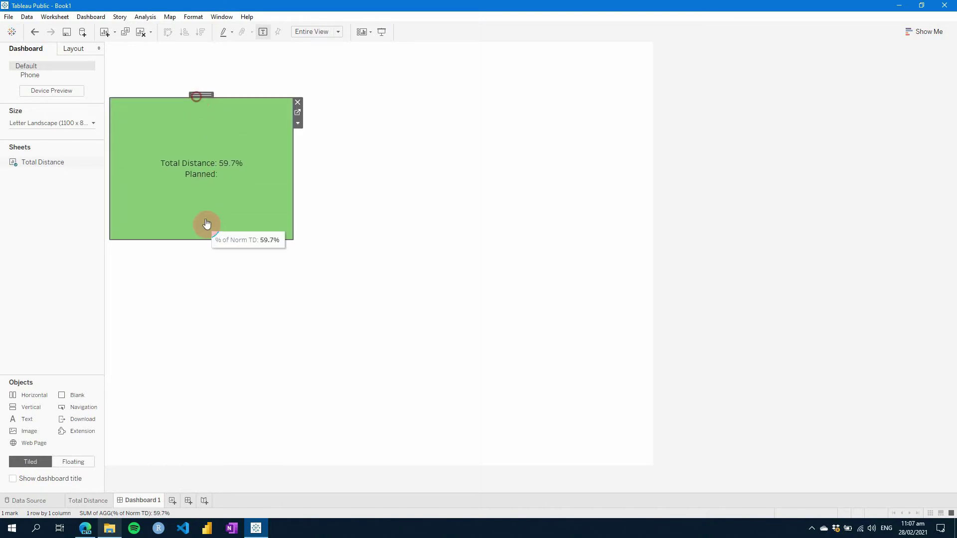
left_click_drag(194, 240, 201, 161)
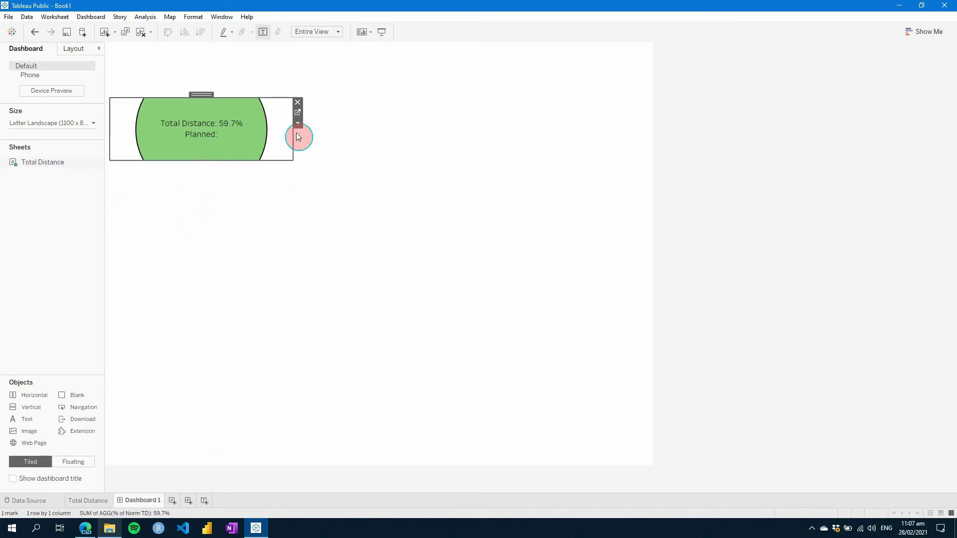
left_click_drag(298, 136, 645, 148)
left_click(558, 296)
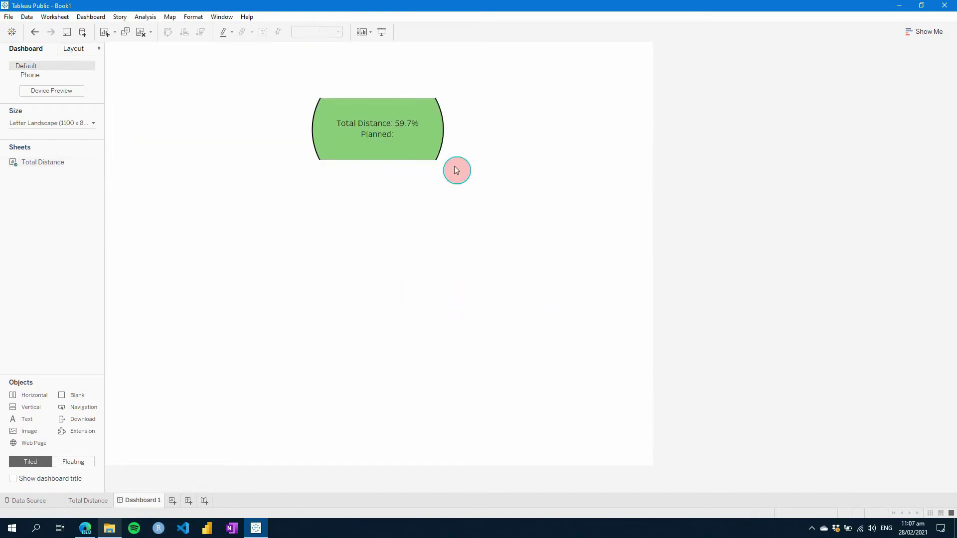
left_click(470, 151)
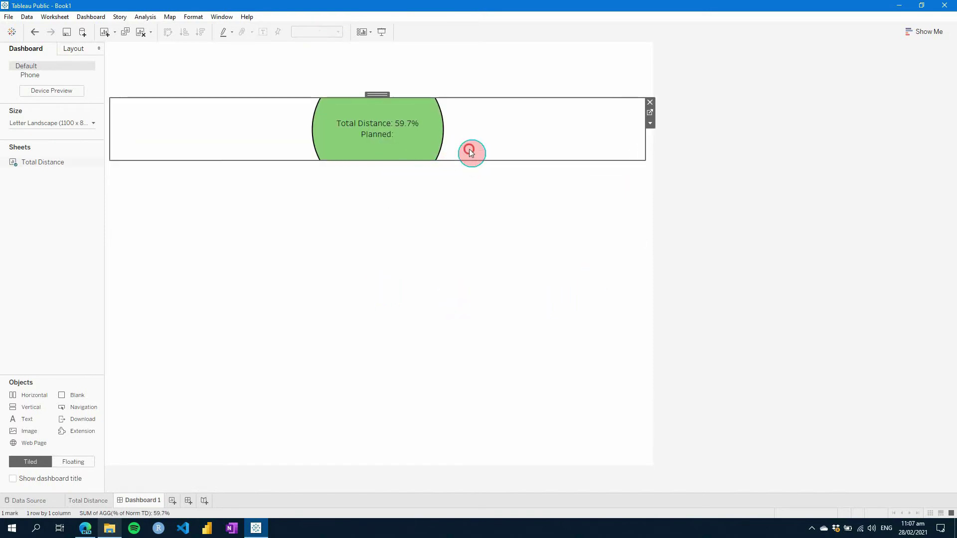
Duplicate the Total Distance worksheet
left_click(94, 500)
right_click(90, 500)
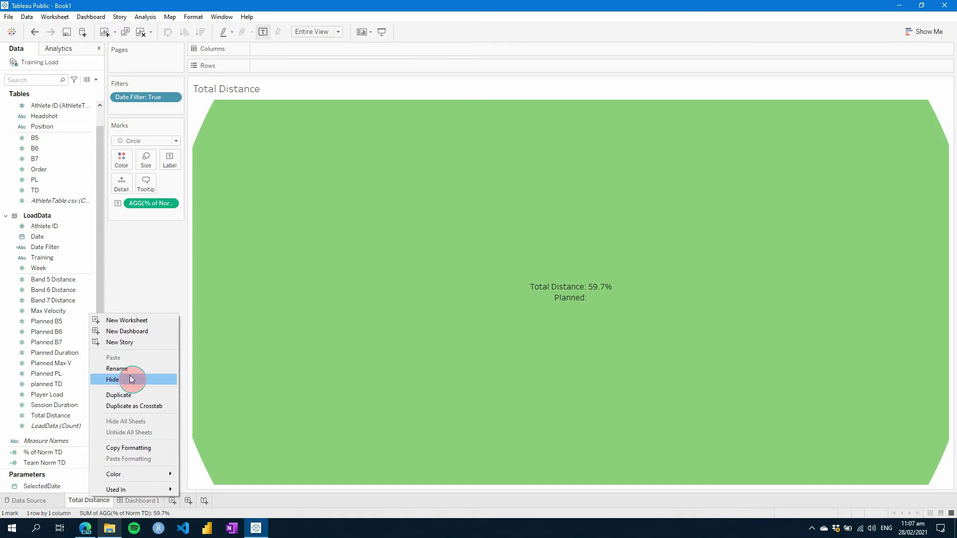
left_click(124, 408)
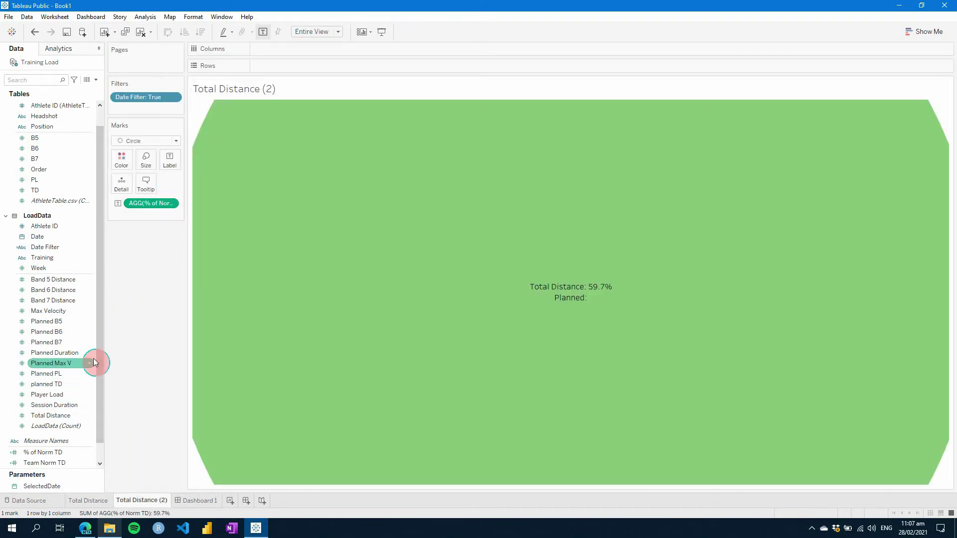
Rename the copied worksheet to 'Player Load'
mouse_move(223, 115)
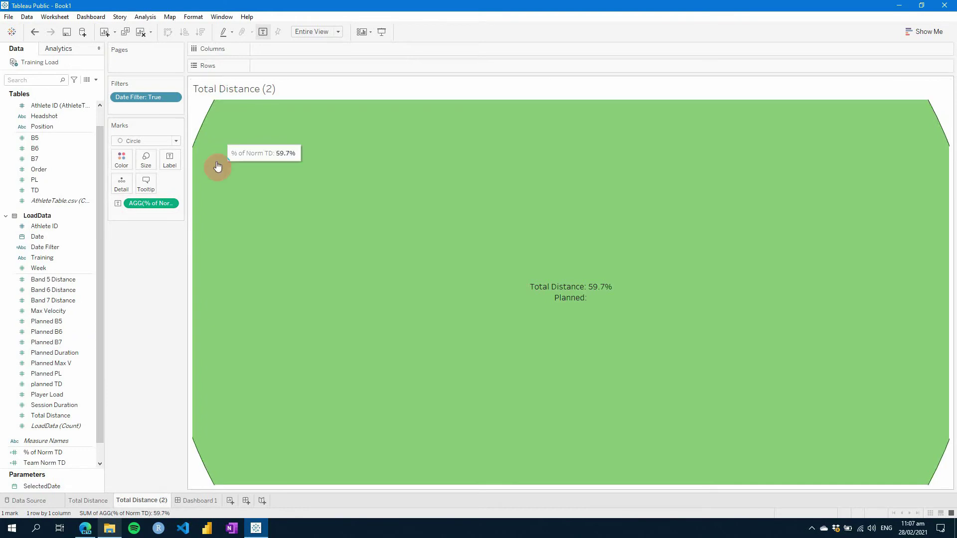
right_click(145, 502)
left_click(169, 388)
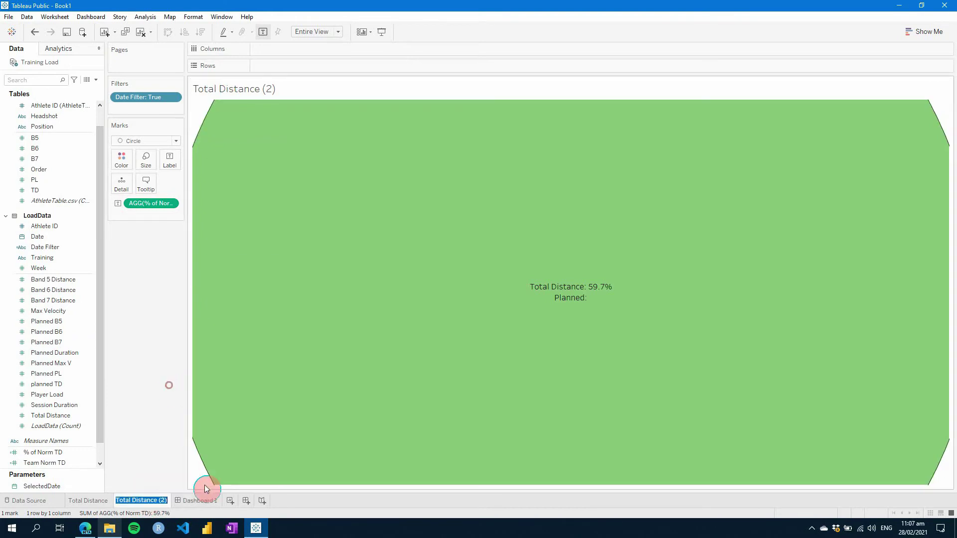
type("Player Load")
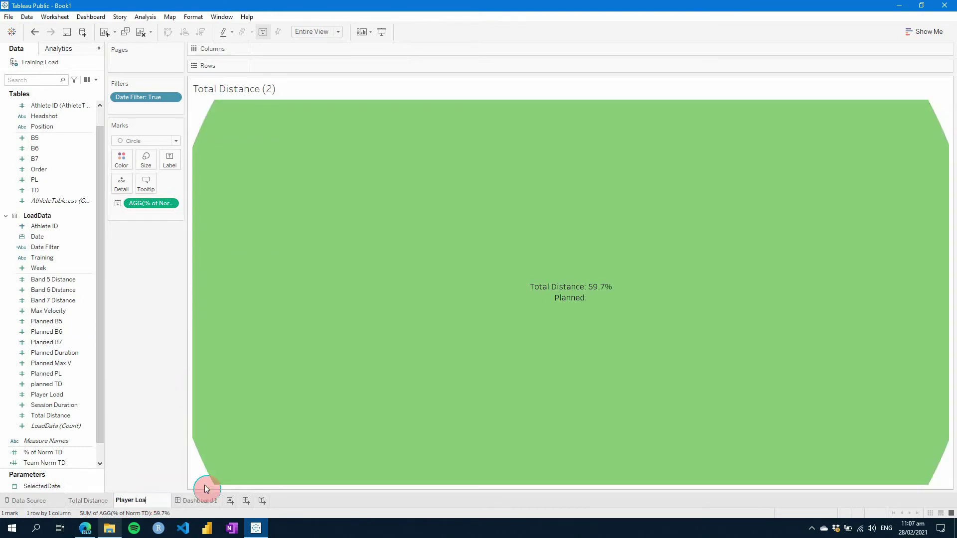
key("Return")
scroll(41, 438, "down", 2)
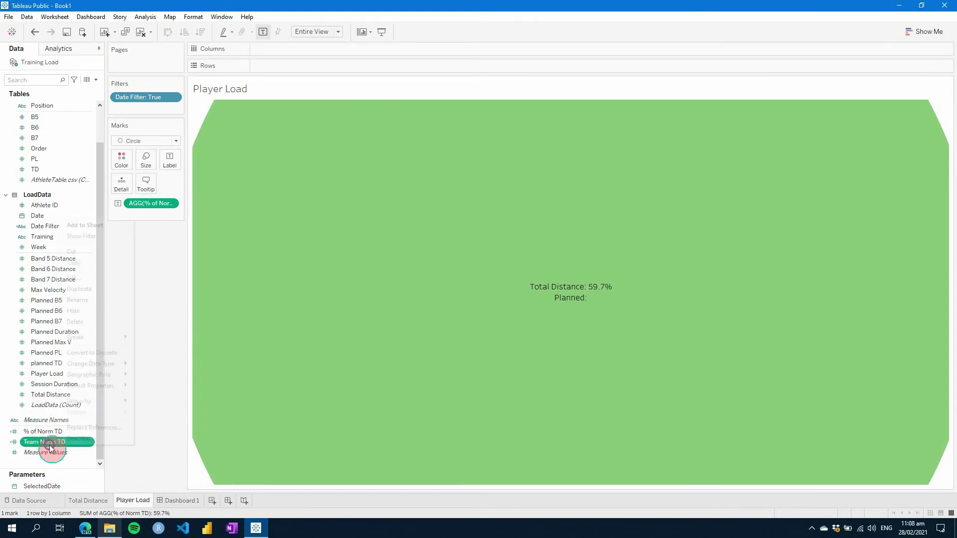
Duplicate the Team Norm TD calculated field
right_click(50, 446)
left_click(88, 293)
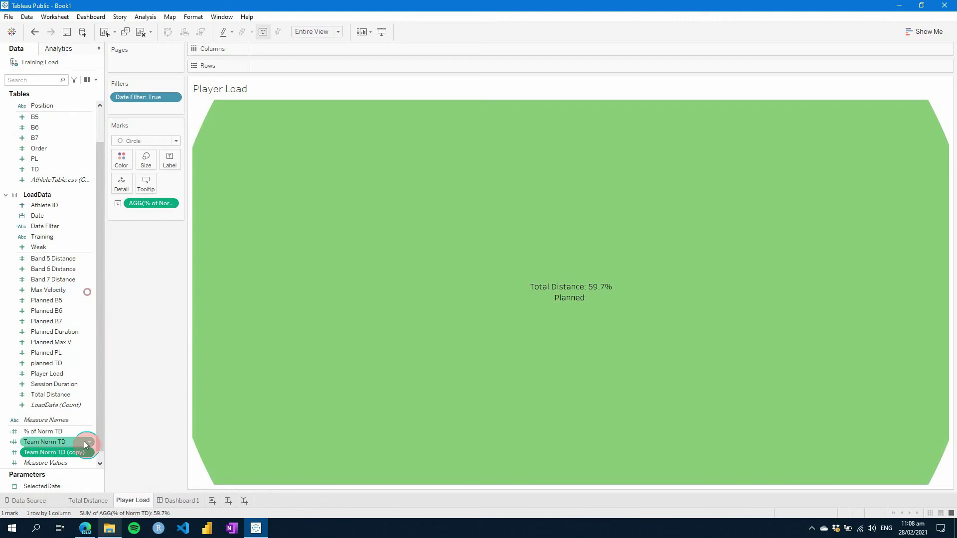
right_click(62, 458)
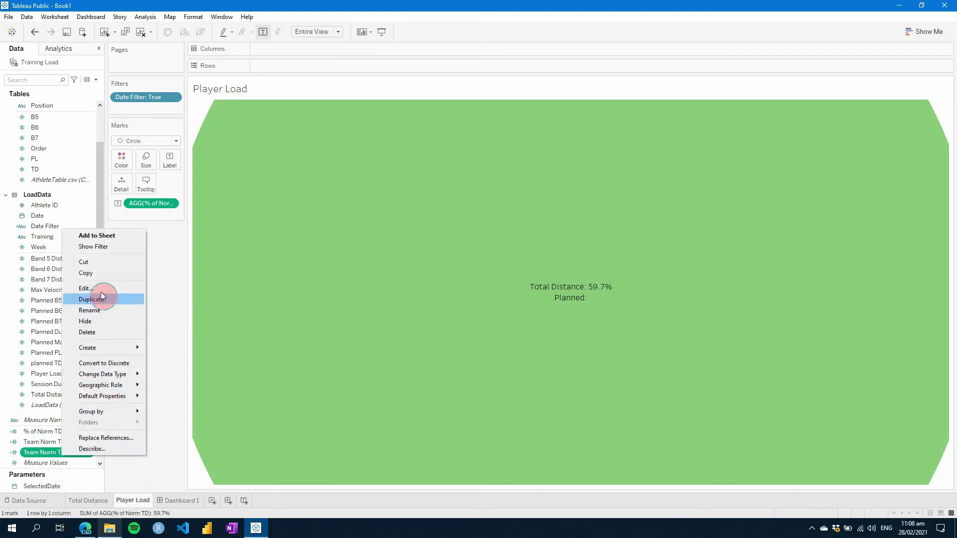
left_click(90, 283)
Rename the copy to Team Norm PL and change its formula reference from [TD] to [PL]
right_click(67, 453)
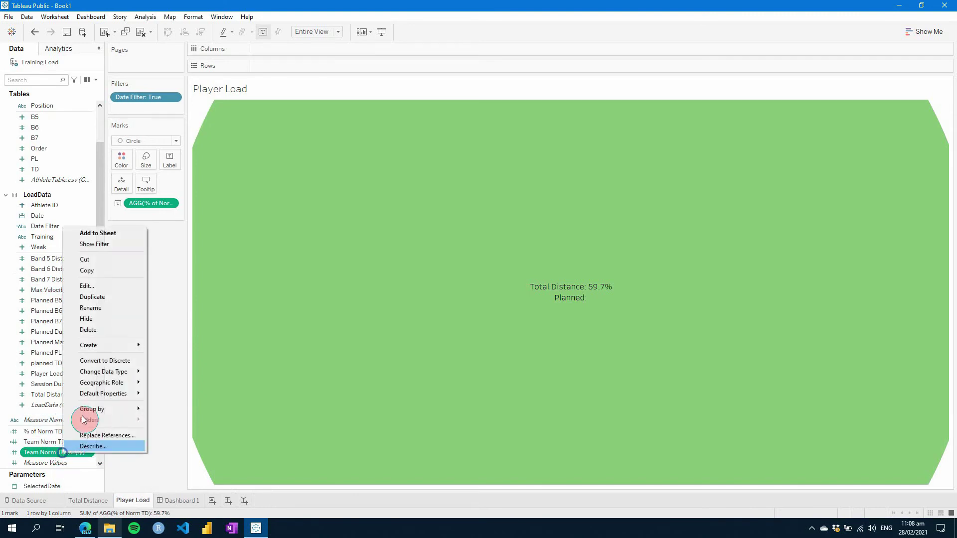
left_click(88, 287)
left_click_drag(426, 187, 326, 210)
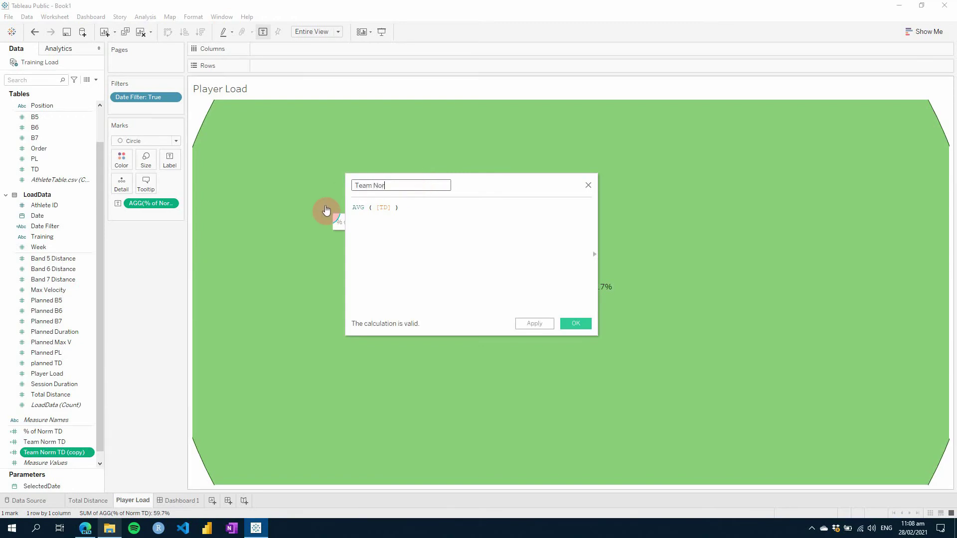
left_click(458, 205)
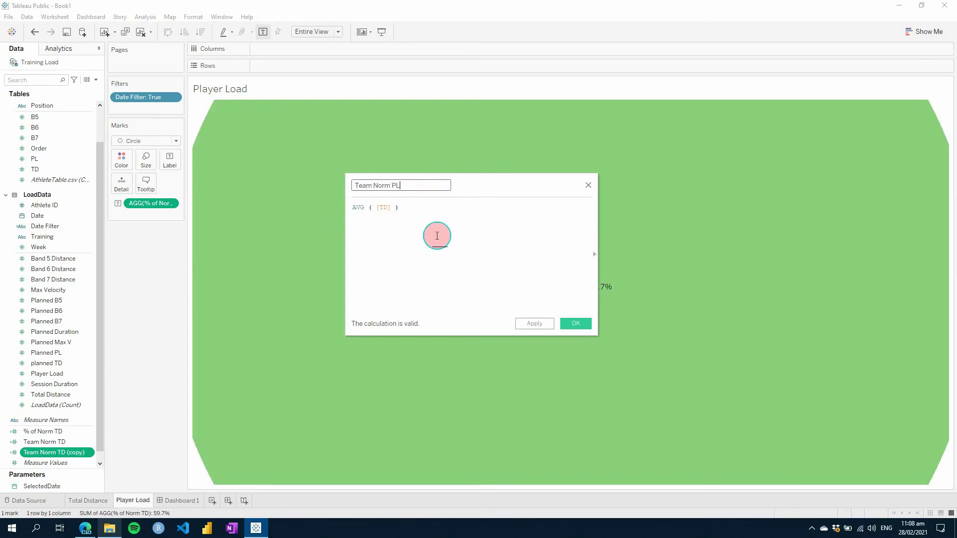
left_click(385, 208)
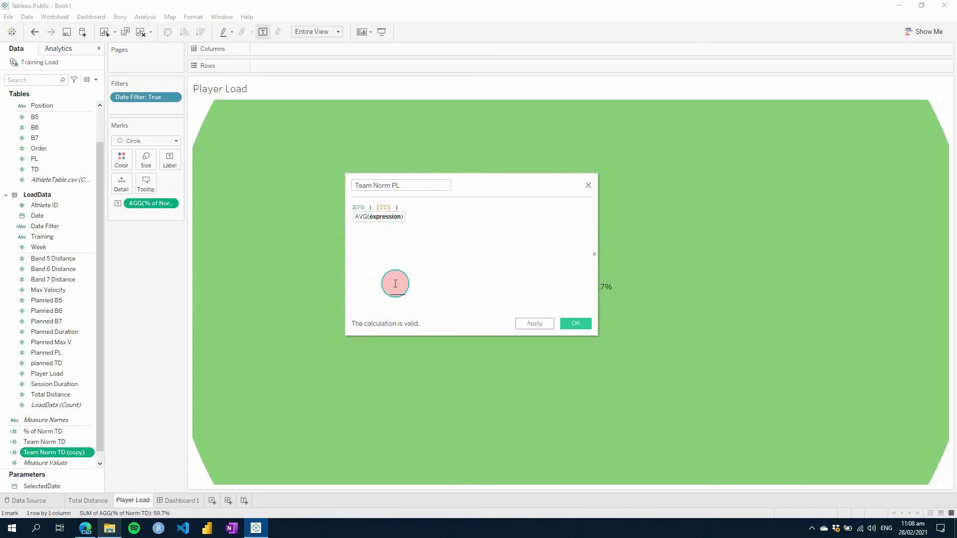
type("PL")
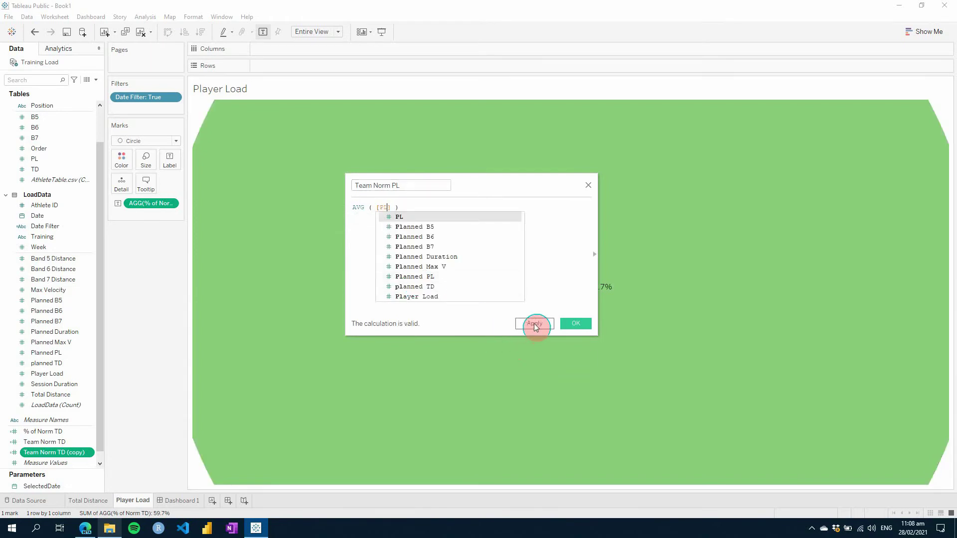
left_click(535, 324)
left_click(576, 324)
left_click(47, 443)
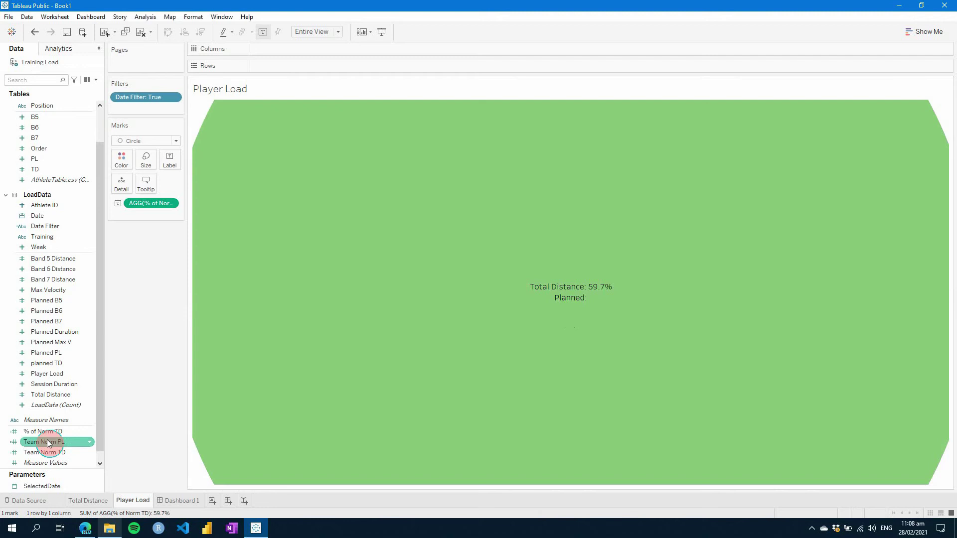
Duplicate the % of Norm TD field and open the copy's calculation
right_click(46, 432)
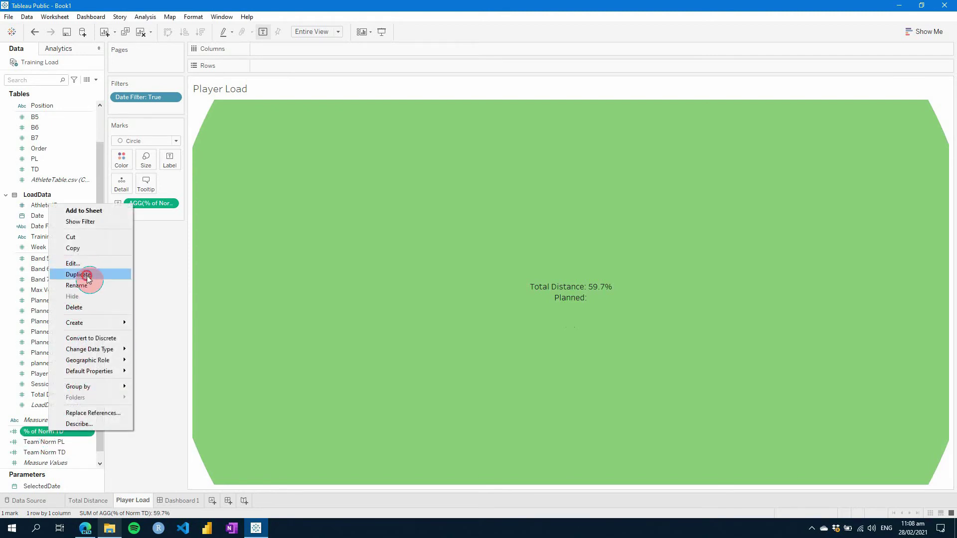
left_click(87, 280)
right_click(62, 443)
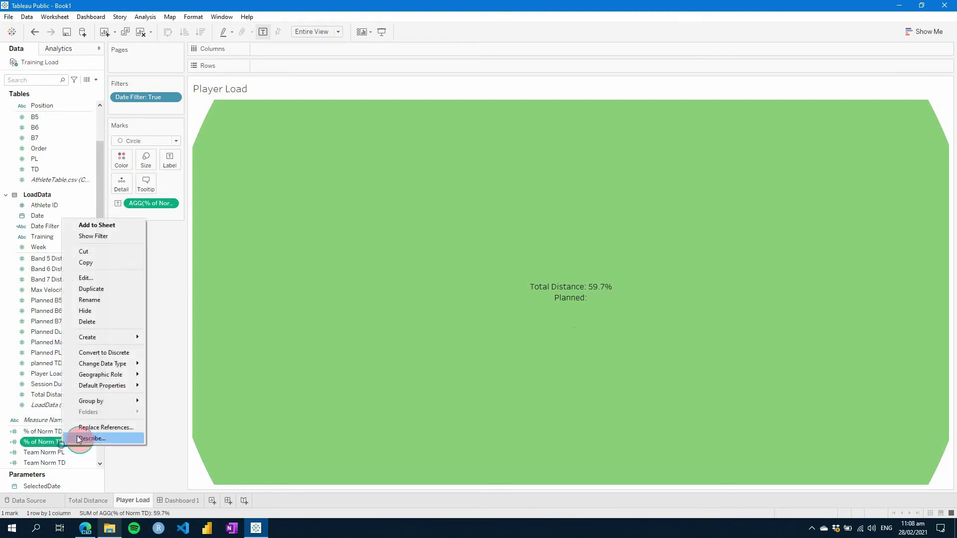
left_click(89, 279)
Turn the copy into % of Norm PL with formula AVG([Player Load])/[Team Norm PL]
left_click_drag(430, 186, 389, 185)
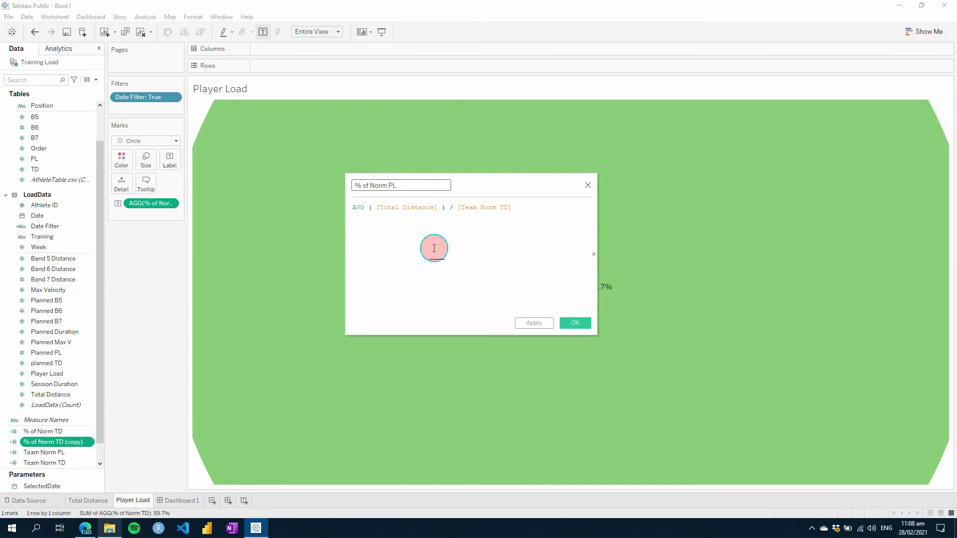
left_click_drag(435, 206, 372, 206)
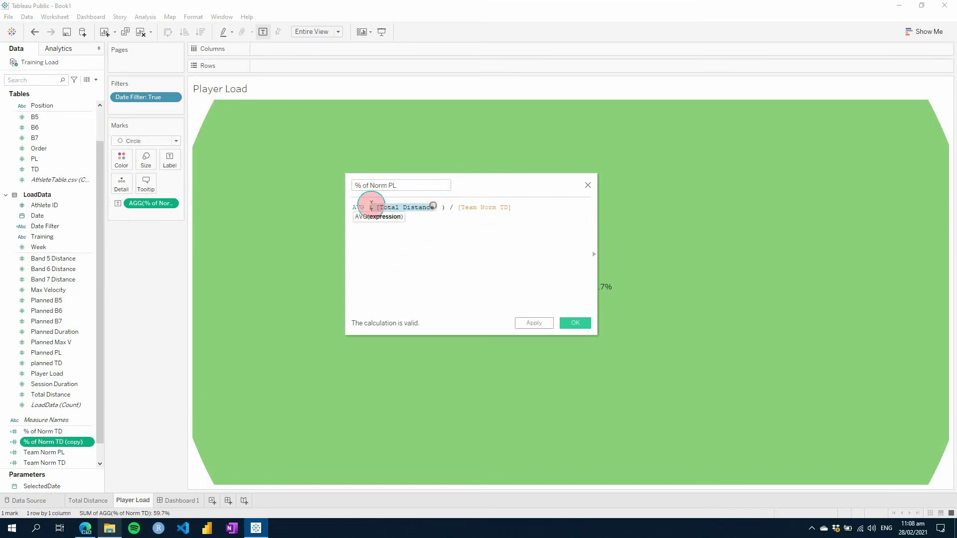
type("Play")
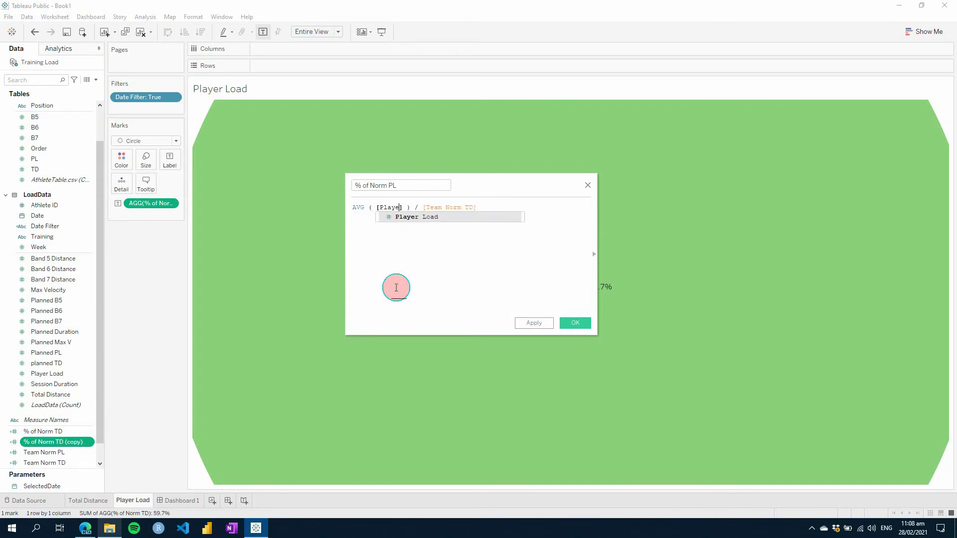
key("Return")
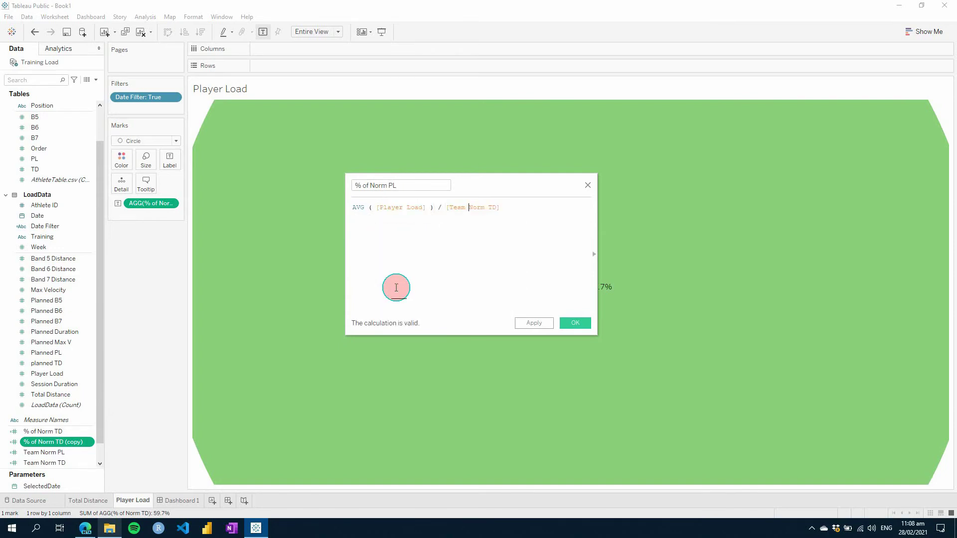
type("PL")
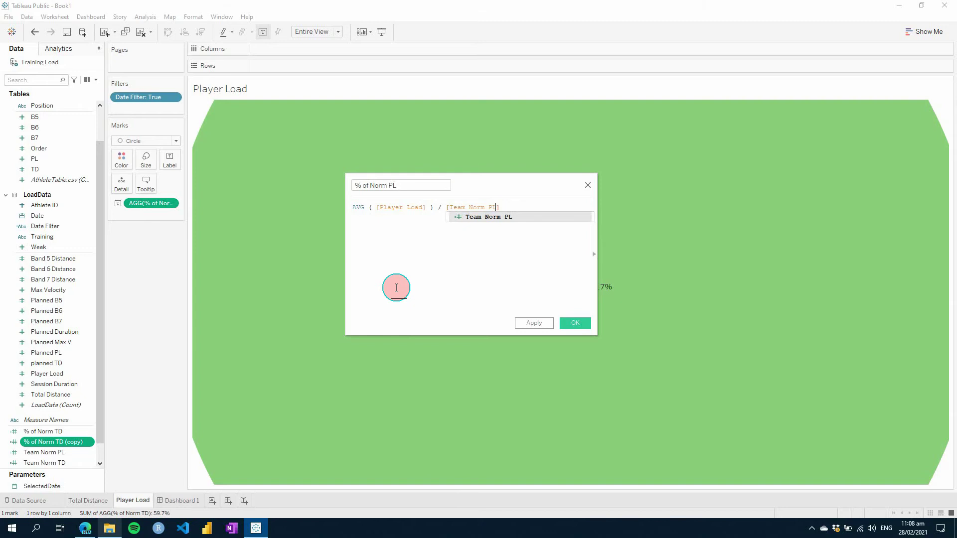
left_click(533, 324)
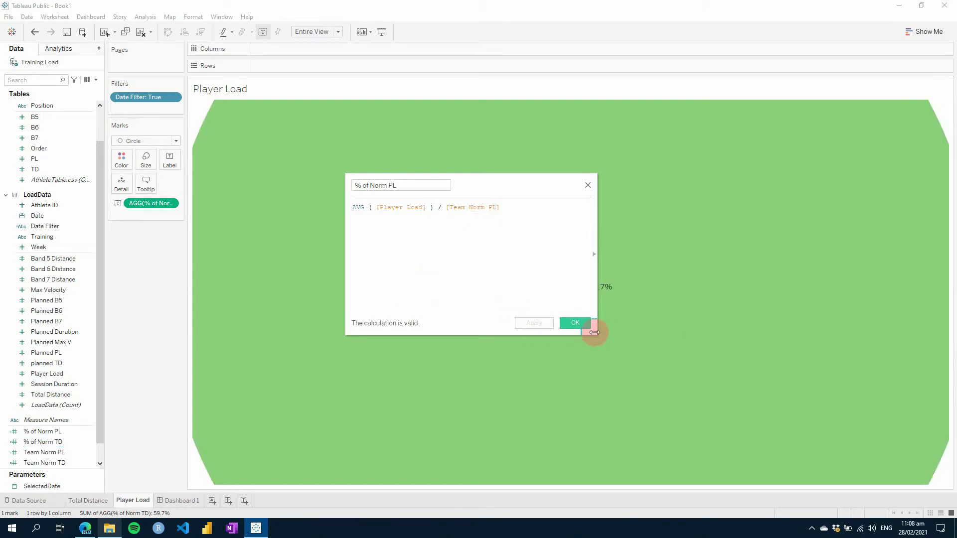
left_click(587, 325)
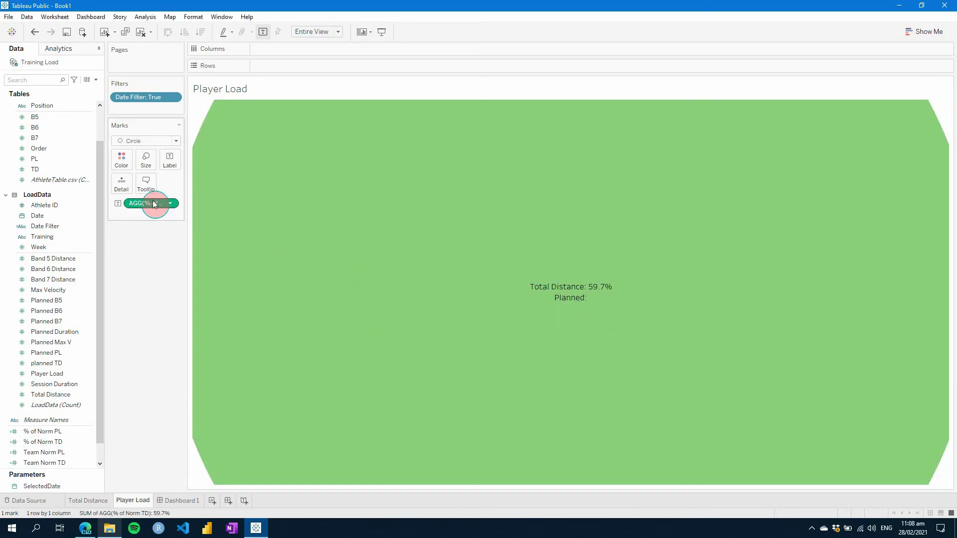
Put % of Norm PL on the marks and relabel the circle 'Player Load: 52.2%'
left_click_drag(37, 432, 147, 203)
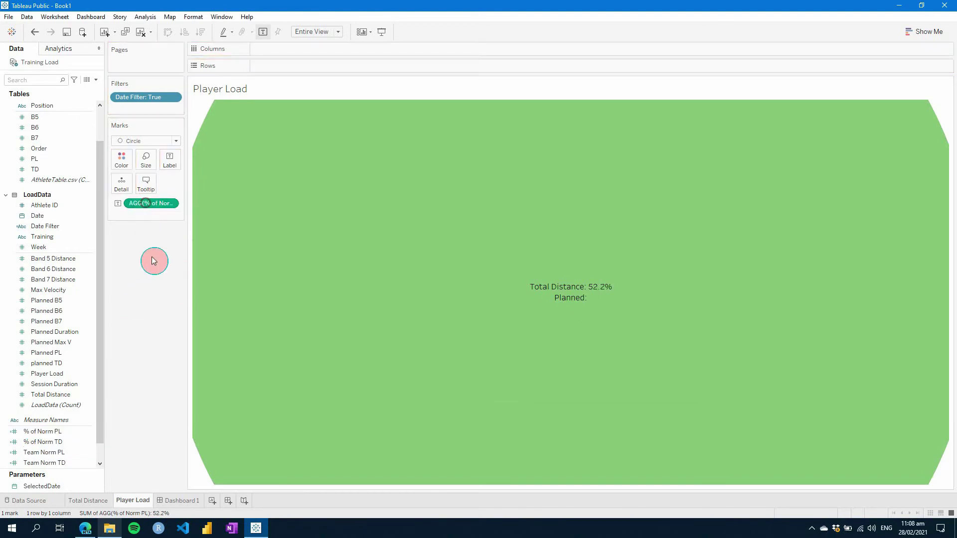
left_click(170, 159)
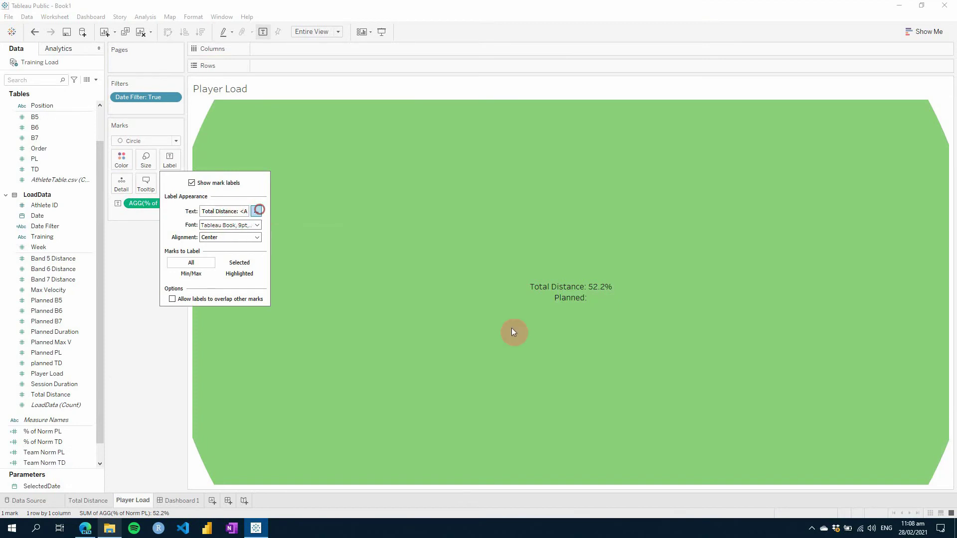
left_click(257, 211)
left_click(466, 218)
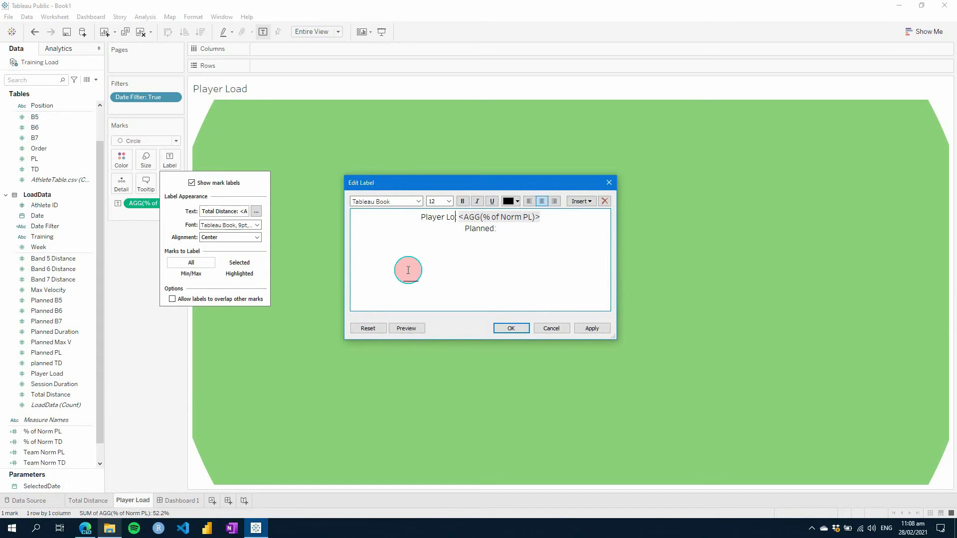
left_click(508, 329)
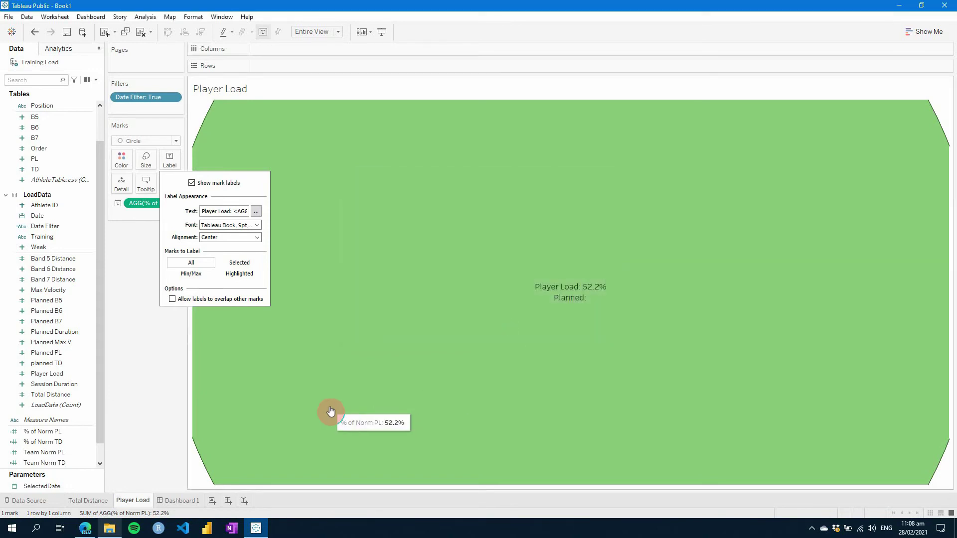
Add Total Distance to Dashboard 1 and position Player Load below it
left_click(182, 502)
left_click_drag(85, 158, 168, 309)
left_click_drag(399, 245, 329, 225)
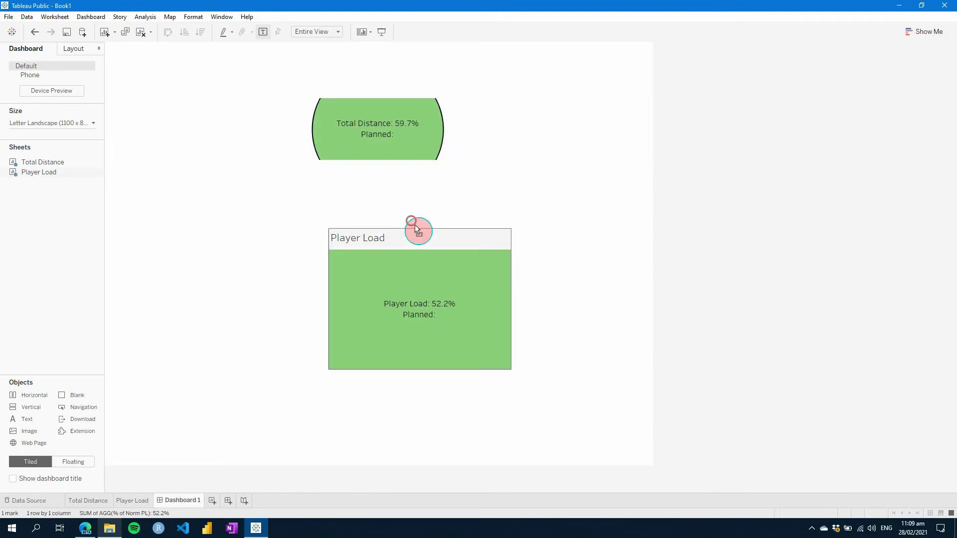
left_click_drag(415, 225, 512, 136)
left_click_drag(644, 123, 425, 265)
Add a horizontal layout container to the dashboard
mouse_move(23, 399)
left_mouse_down()
mouse_move(434, 203)
mouse_move(517, 124)
mouse_move(629, 128)
mouse_move(205, 243)
left_mouse_up()
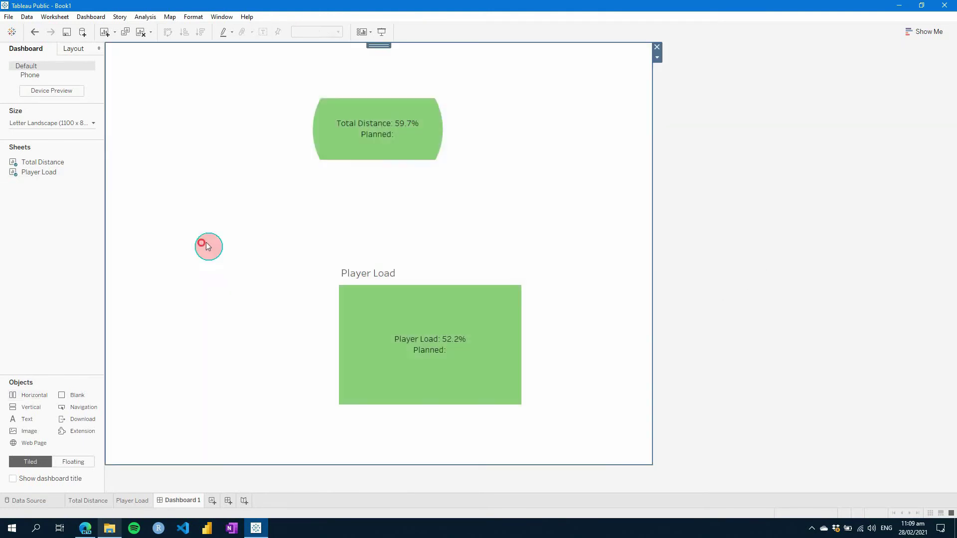
left_click(524, 131)
left_click(650, 134)
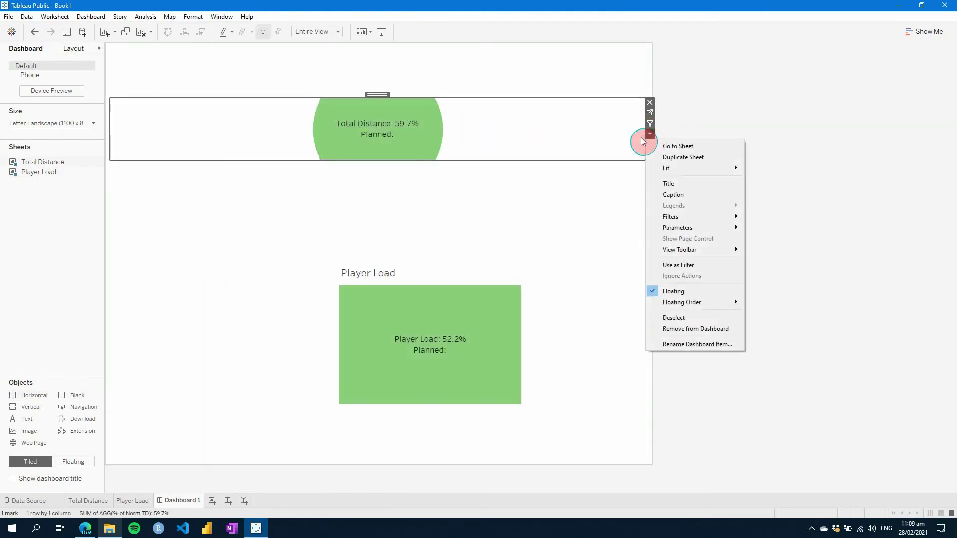
mouse_move(724, 173)
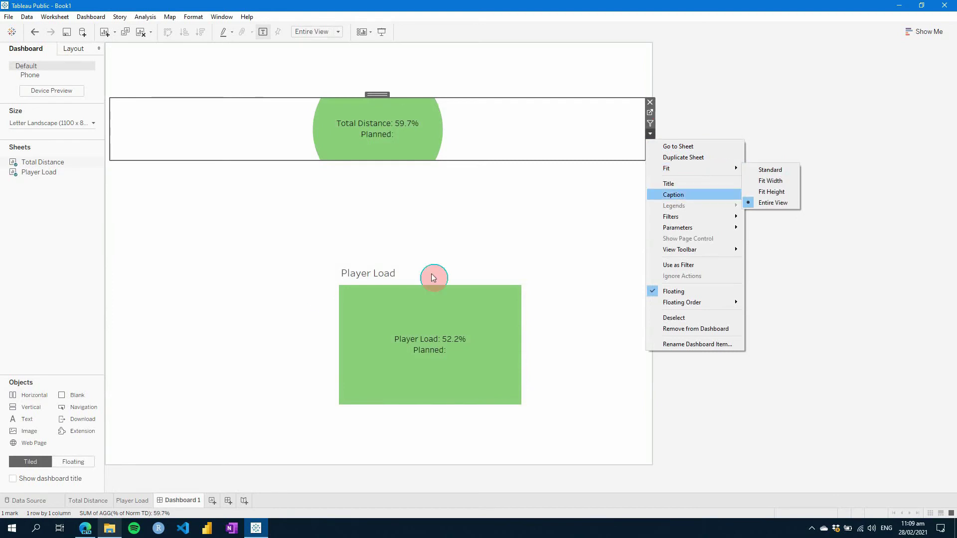
Delete the Tiled layout container from the Layout pane's item hierarchy
left_click(69, 48)
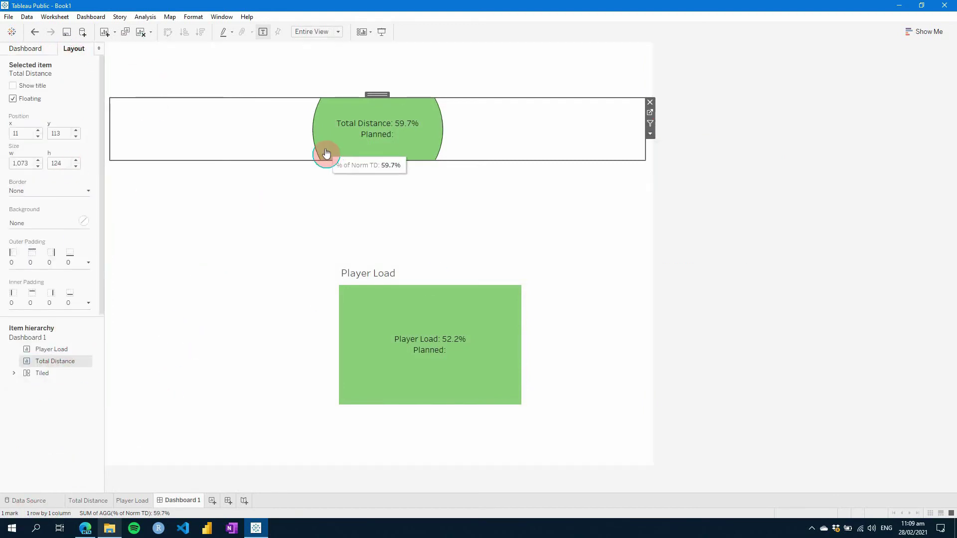
left_click(13, 373)
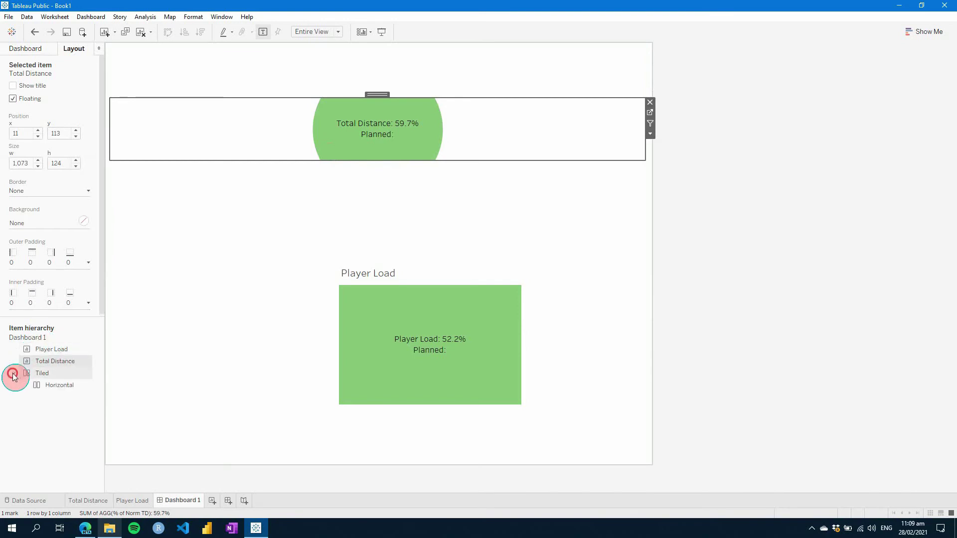
left_click(60, 387)
left_click(37, 374)
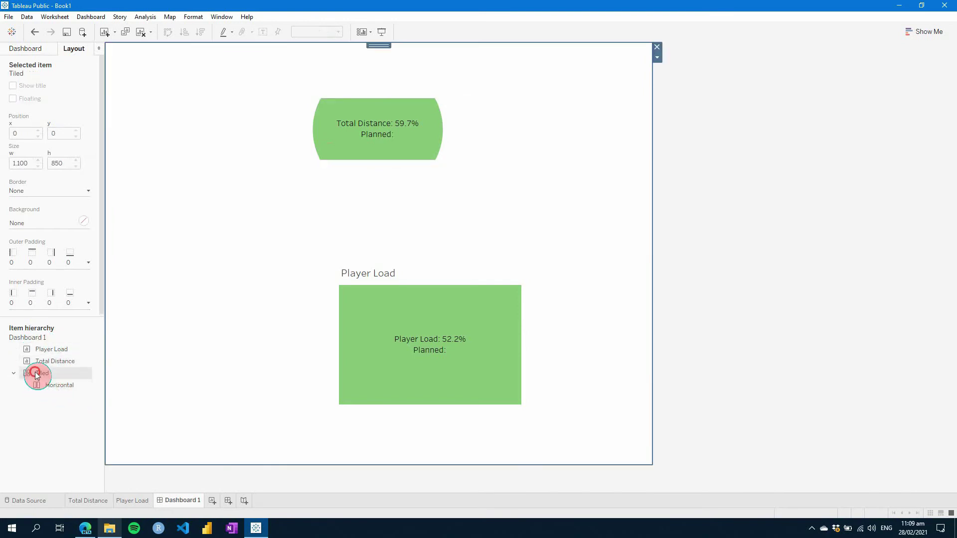
right_click(50, 378)
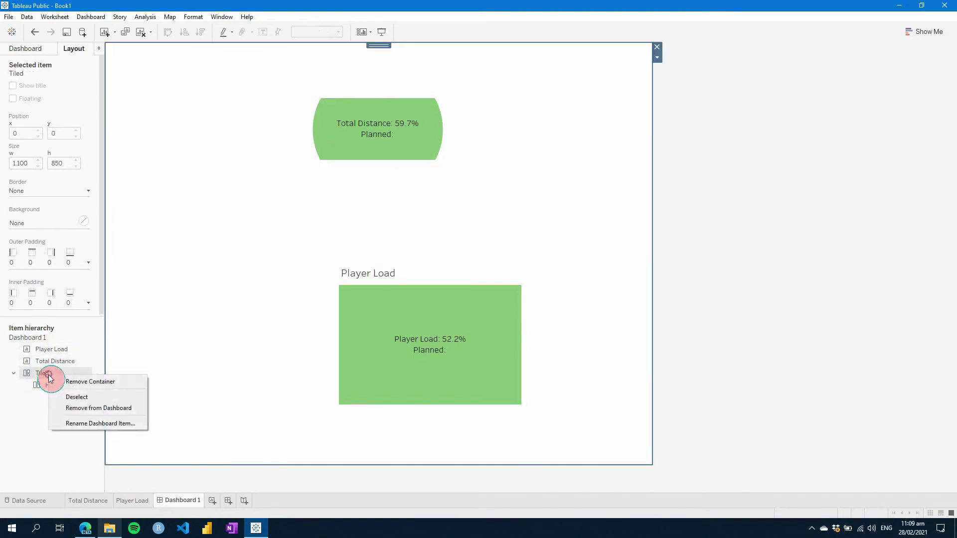
left_click(87, 409)
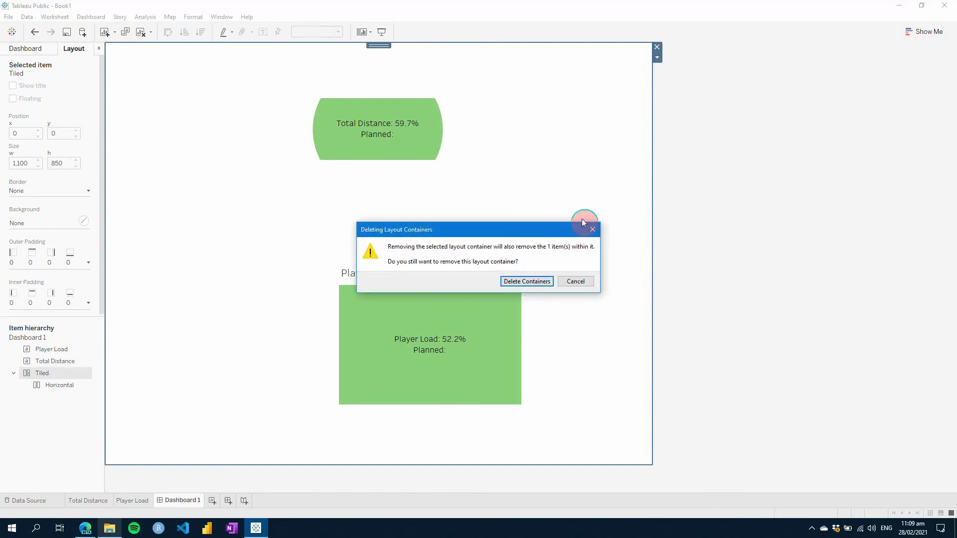
left_click(543, 282)
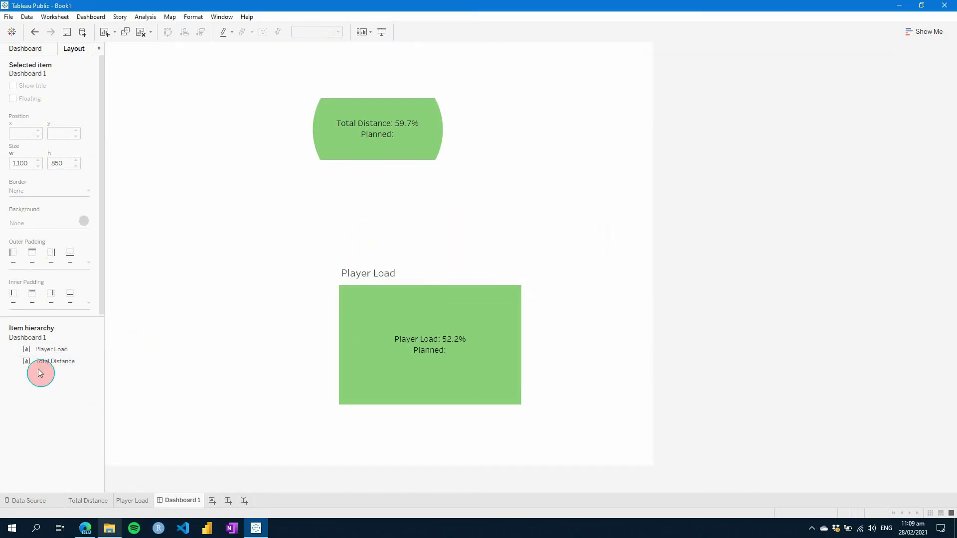
Add a Horizontal container and move the untitled Player Load card into it
left_click(20, 50)
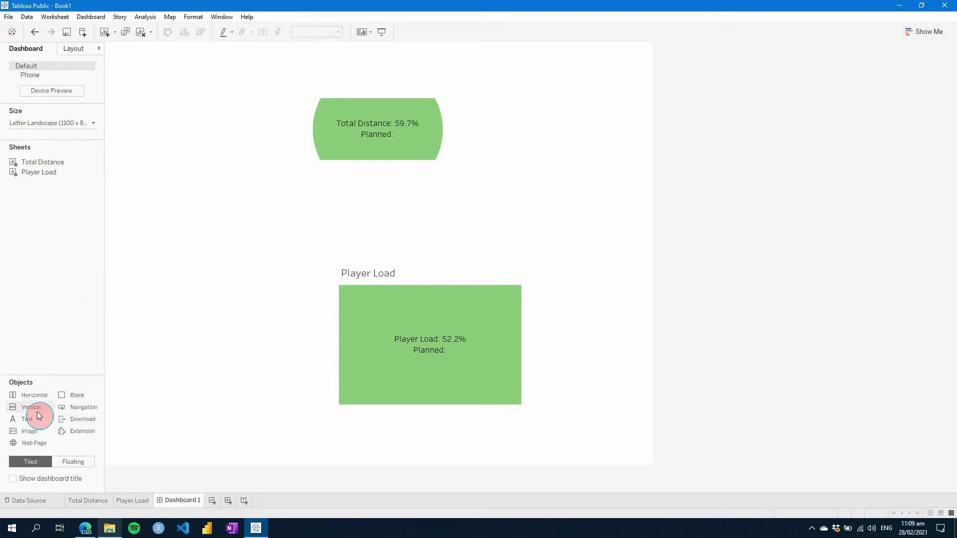
left_click_drag(18, 395, 155, 171)
left_click(423, 268)
right_click(455, 277)
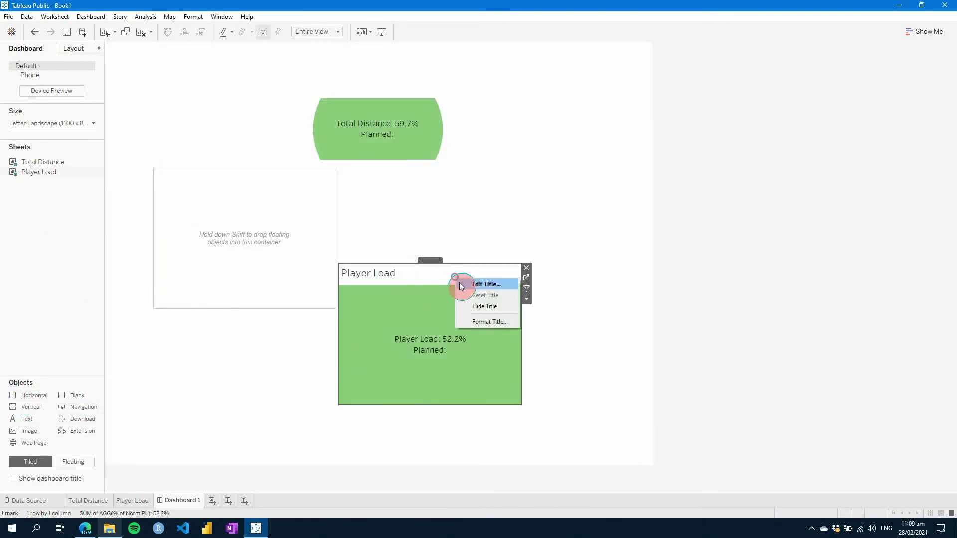
left_click(497, 309)
left_click_drag(436, 268, 327, 286)
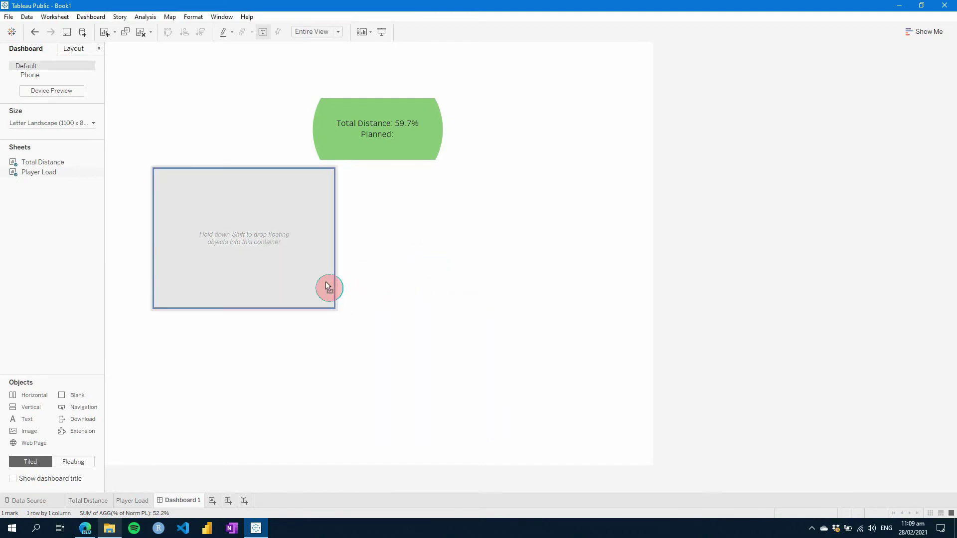
left_click_drag(269, 249, 269, 251)
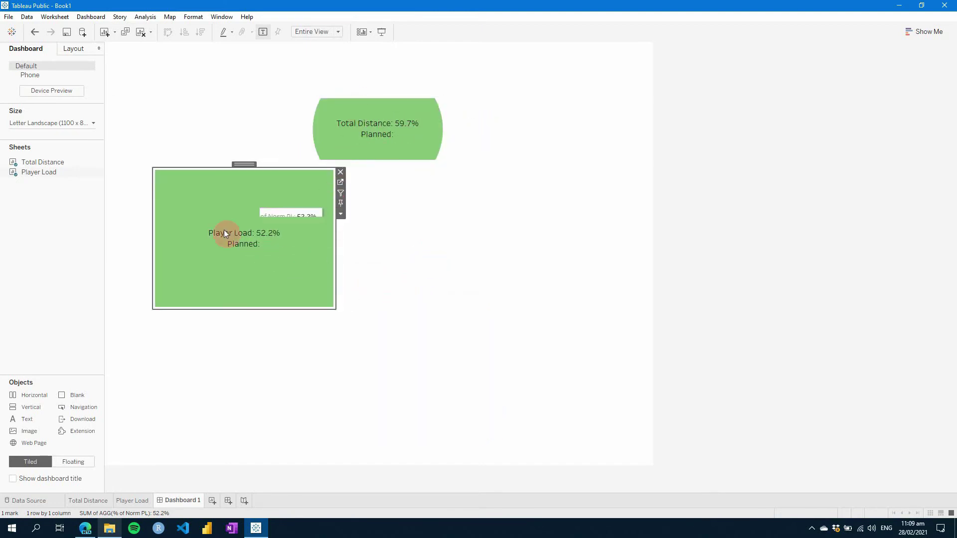
left_click(75, 48)
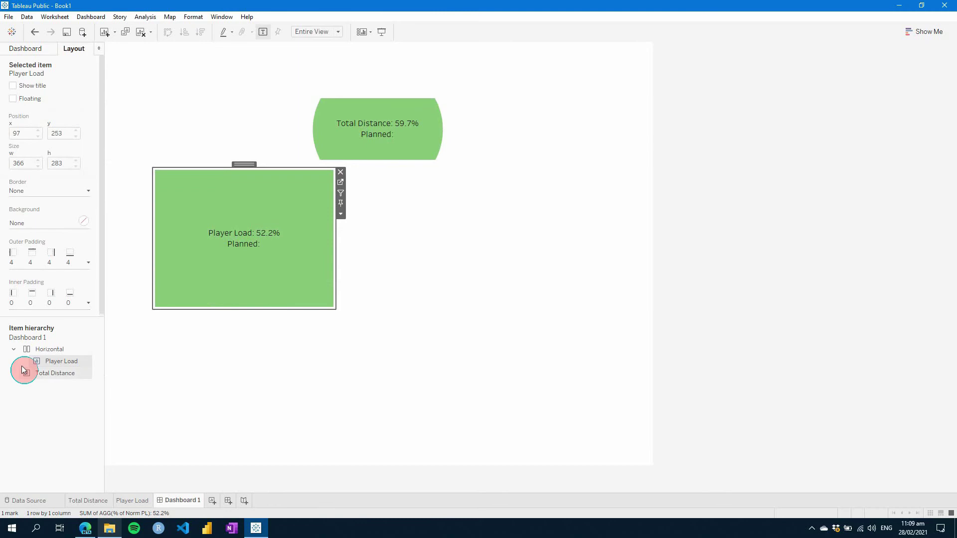
Tile the Total Distance card in the container, to the left of Player Load
left_click(513, 124)
left_click_drag(374, 94, 322, 234)
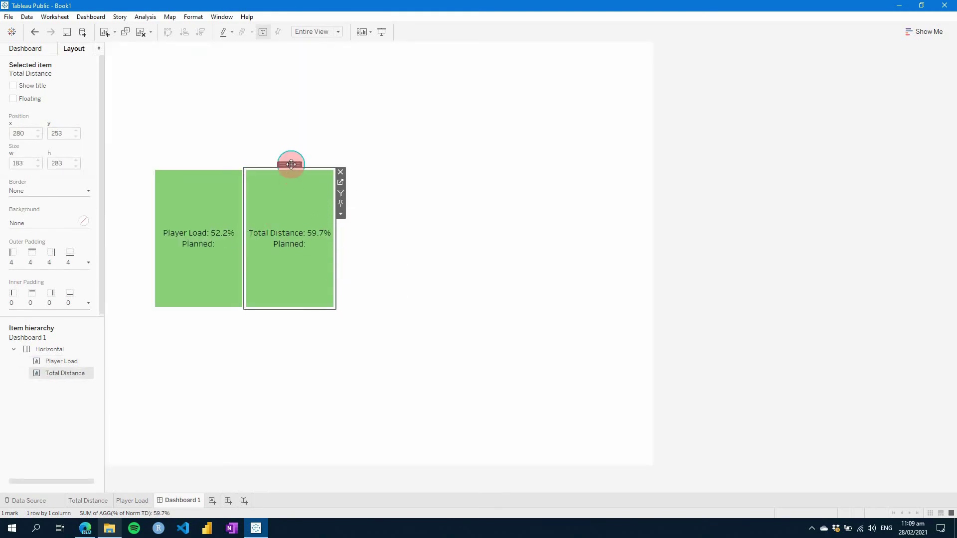
left_click_drag(289, 160, 284, 192)
left_click(284, 192)
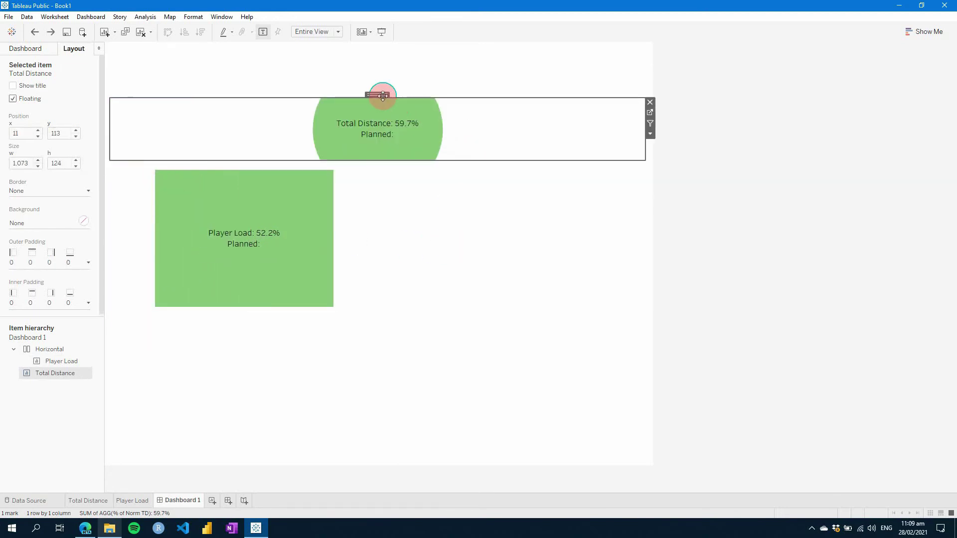
left_click_drag(379, 94, 154, 211)
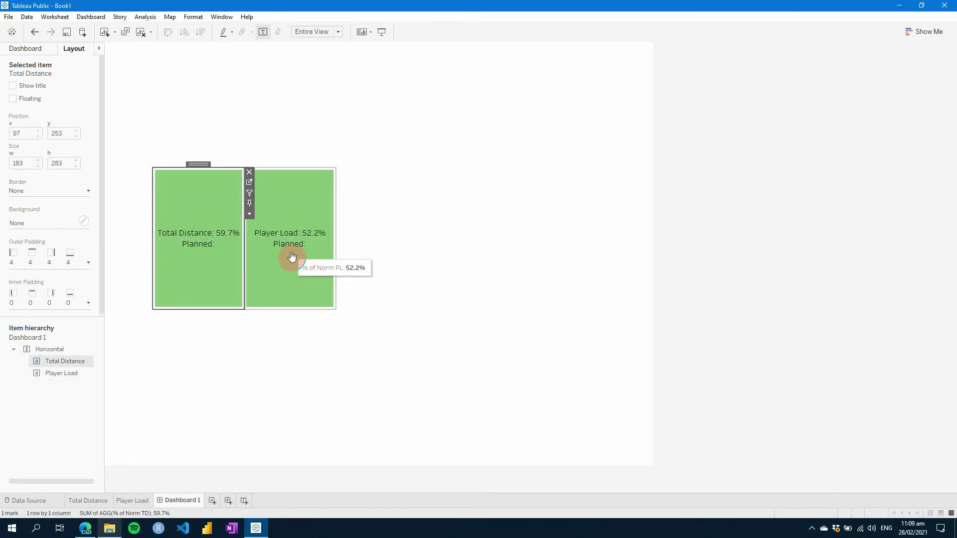
left_click(248, 180)
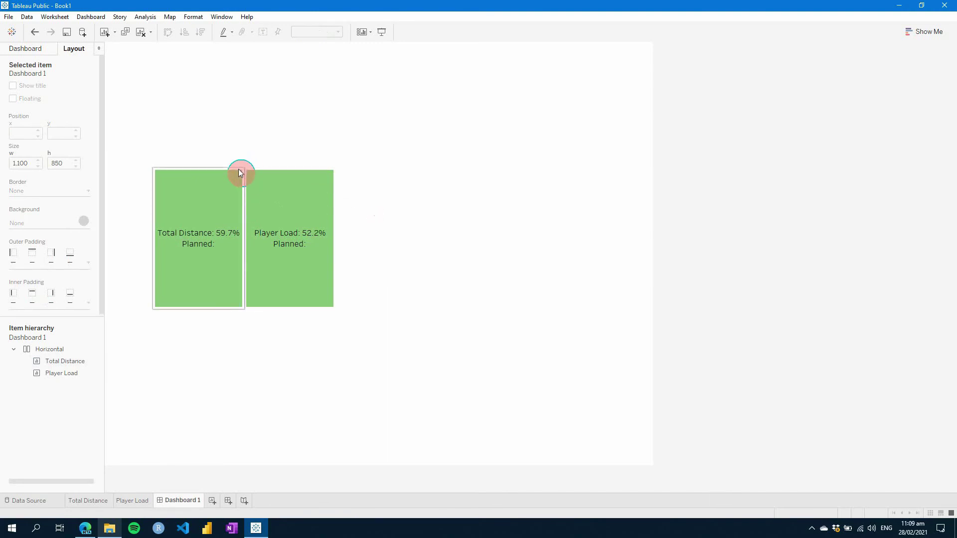
Widen the two-card container across the dashboard and shorten it to height 131
left_click(238, 169)
left_click(249, 214)
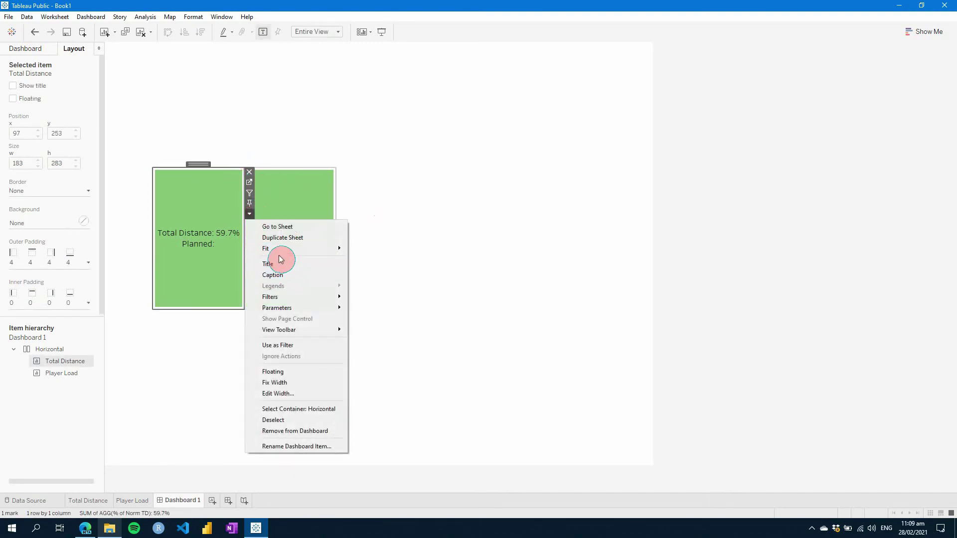
mouse_move(278, 248)
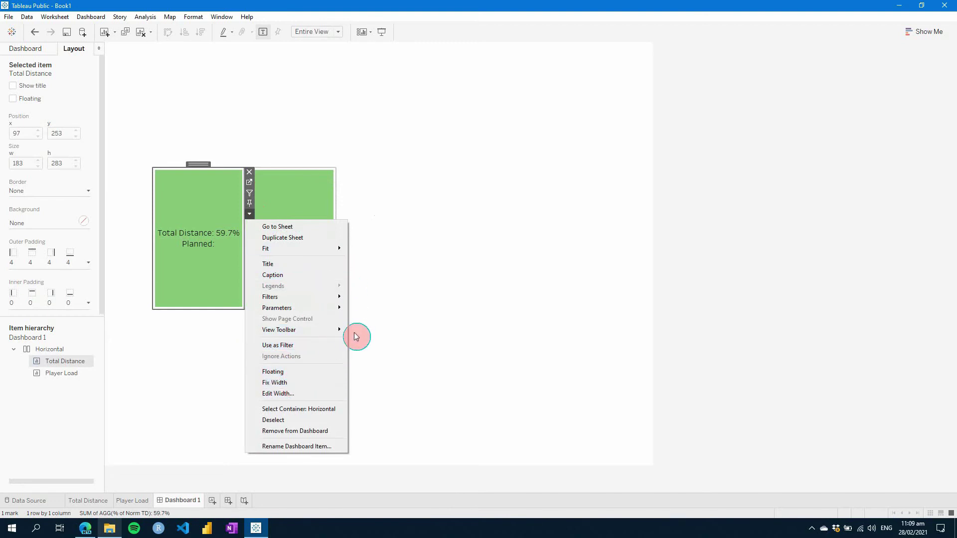
left_click(319, 408)
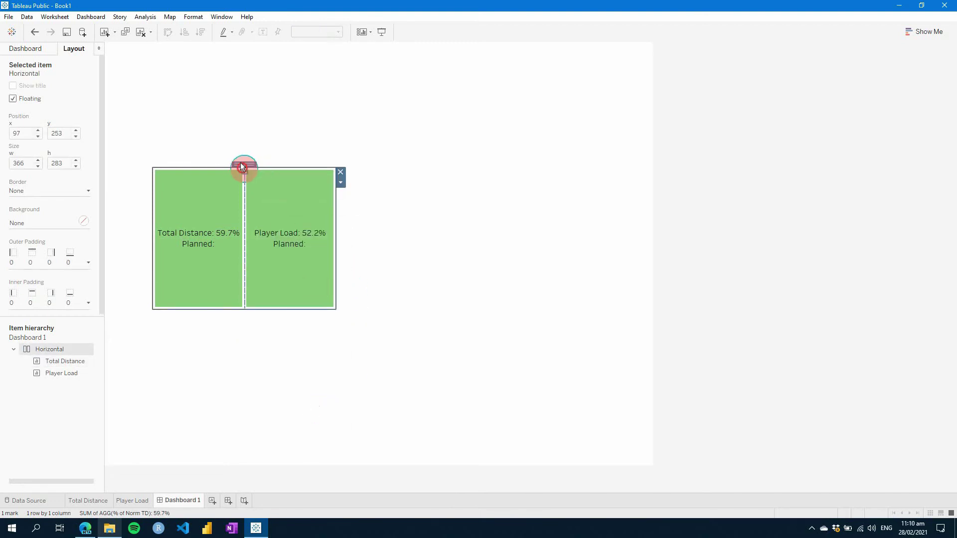
left_click_drag(241, 166, 205, 105)
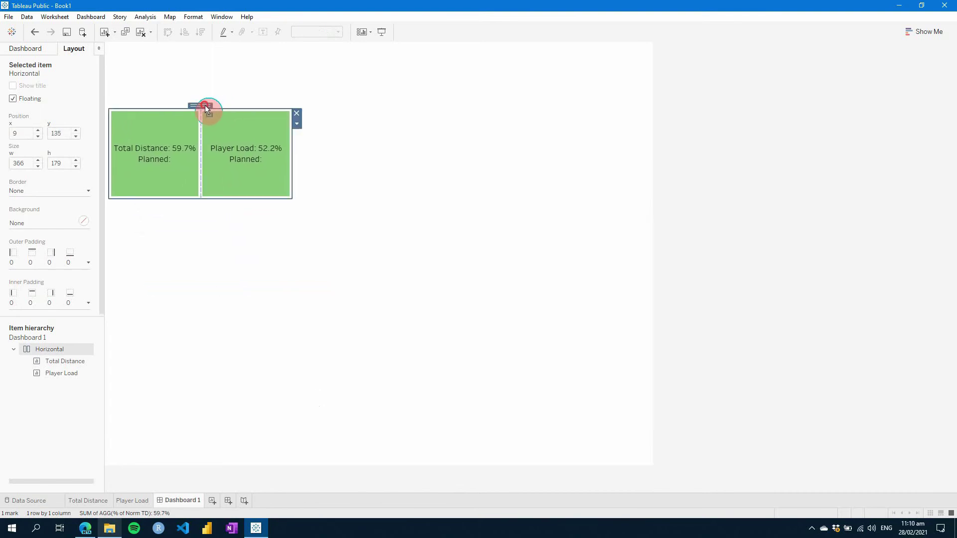
left_click_drag(291, 161, 648, 170)
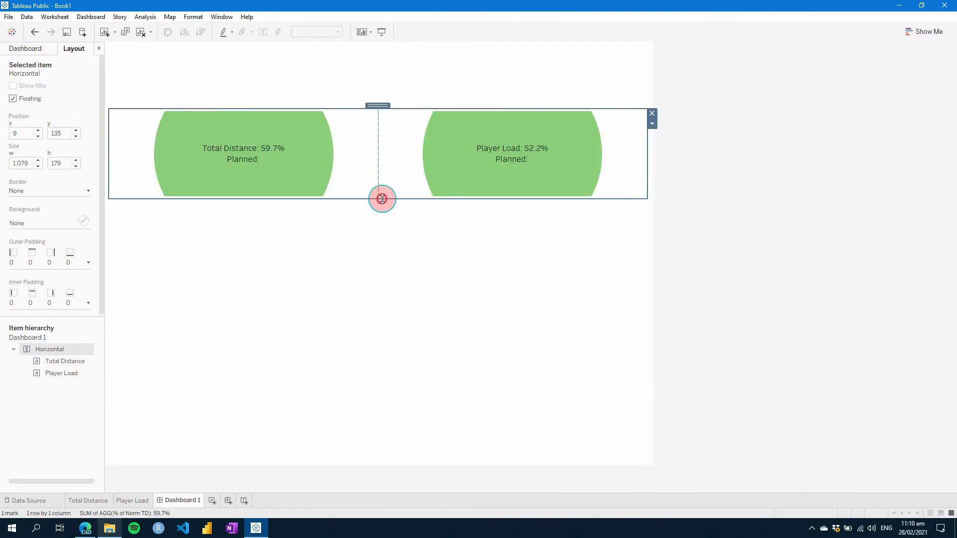
left_click_drag(382, 199, 384, 175)
right_click(326, 139)
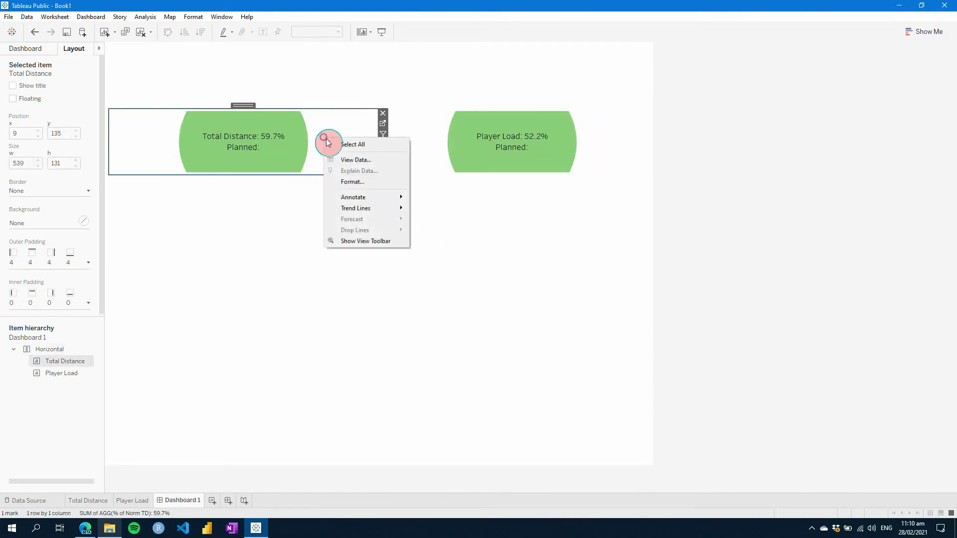
left_click(425, 278)
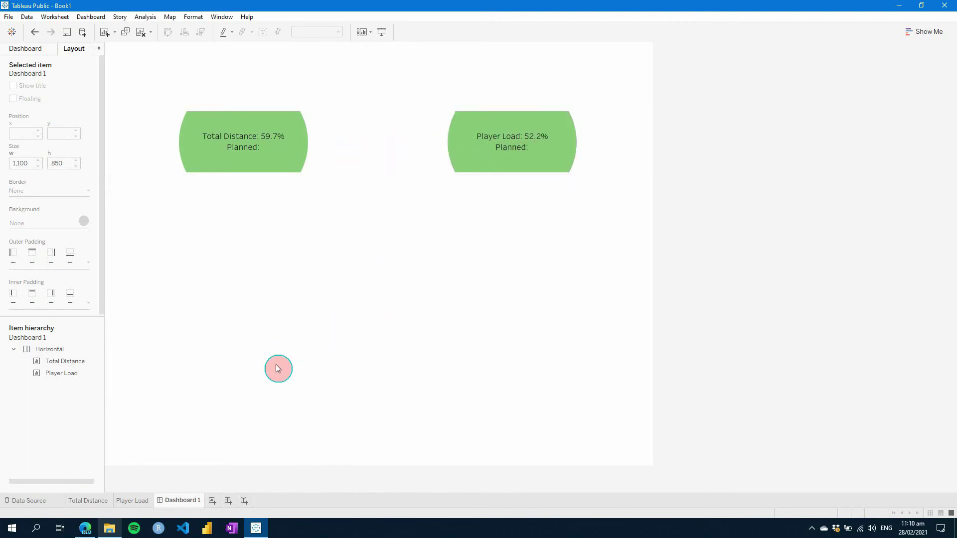
Duplicate the Player Load sheet and rename the copy B5
right_click(136, 499)
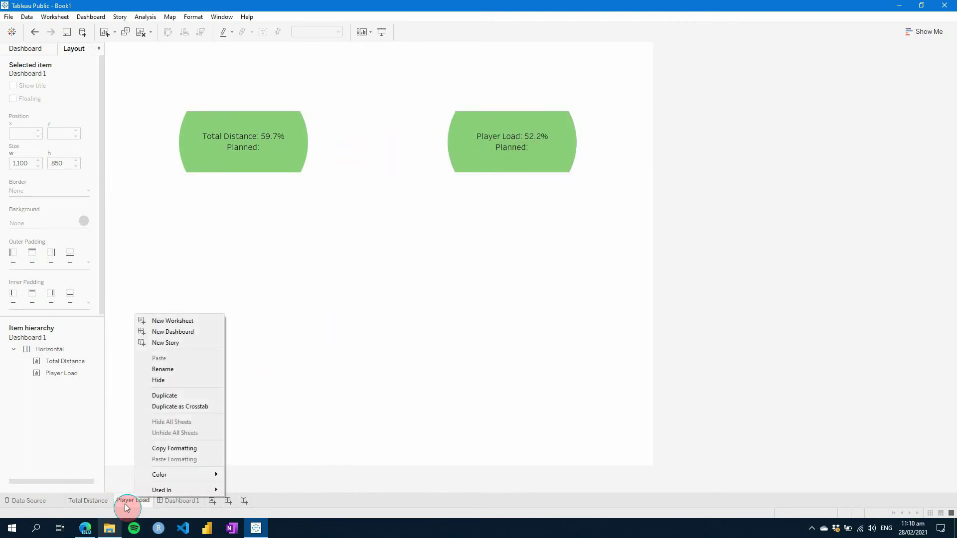
left_click(181, 394)
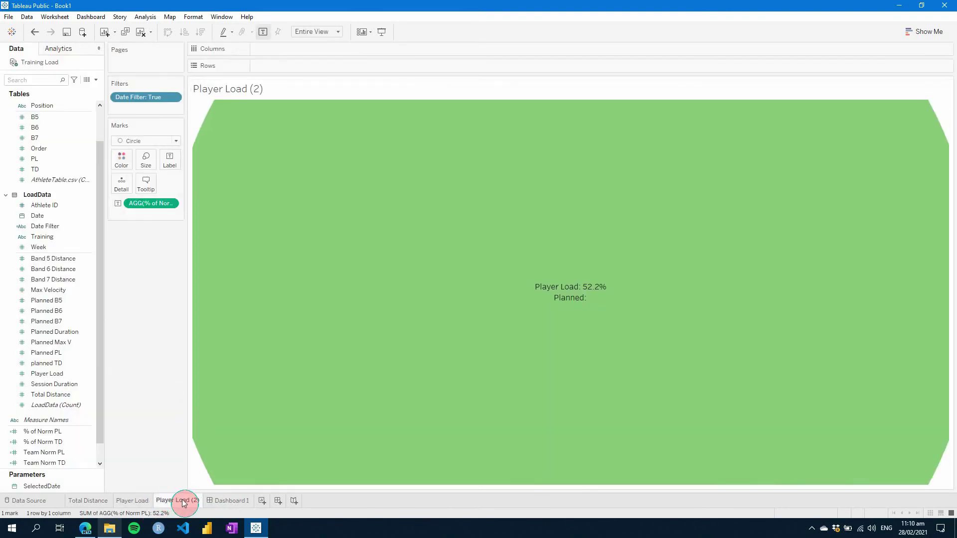
right_click(182, 499)
left_click(218, 388)
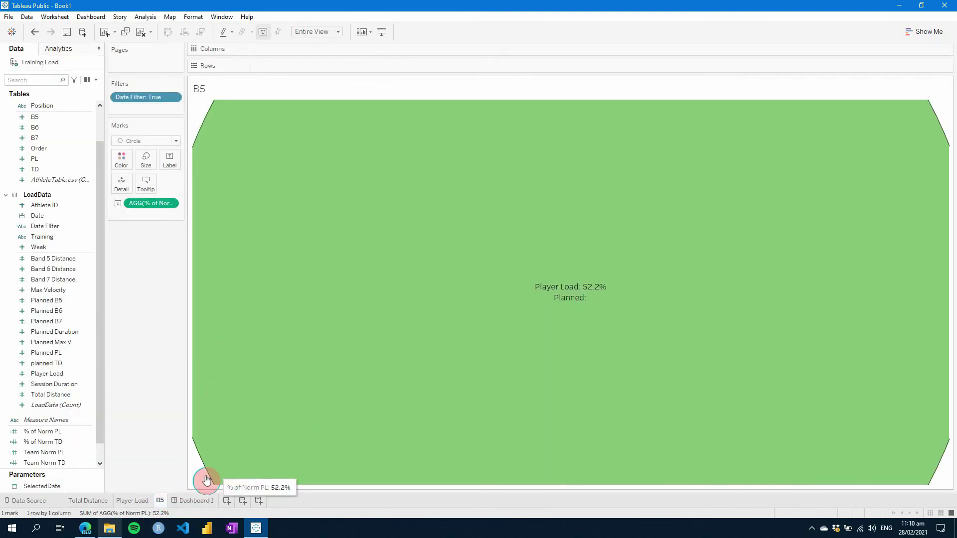
Put B5 on Dashboard 1 with its title hidden, at the right end of the top card row
left_click(187, 504)
left_click(27, 349)
left_click(27, 48)
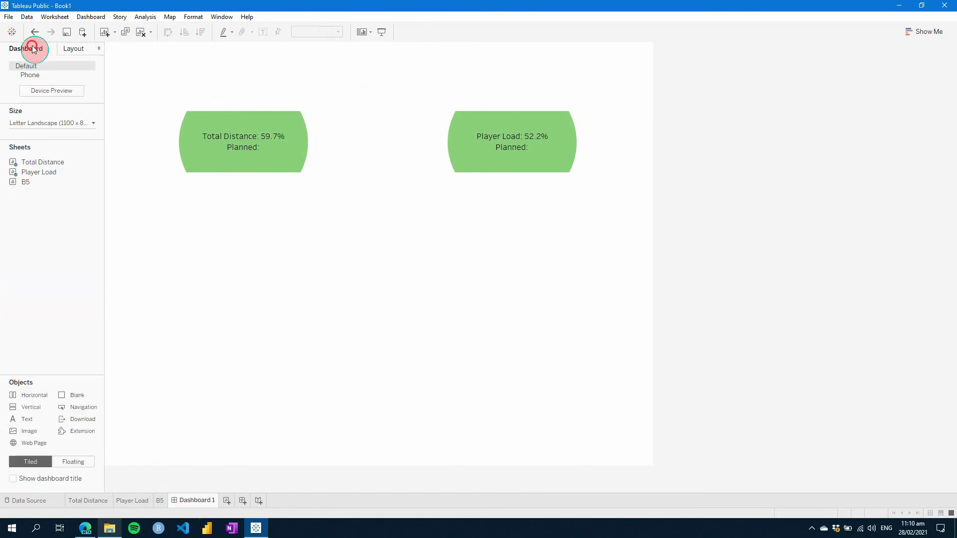
double_click(24, 183)
left_click_drag(23, 184, 349, 287)
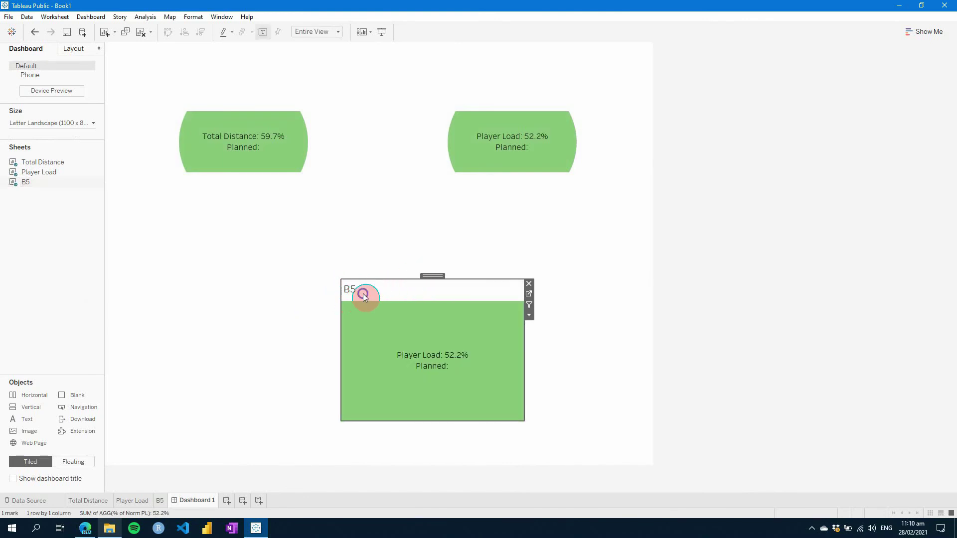
right_click(363, 294)
left_click(391, 324)
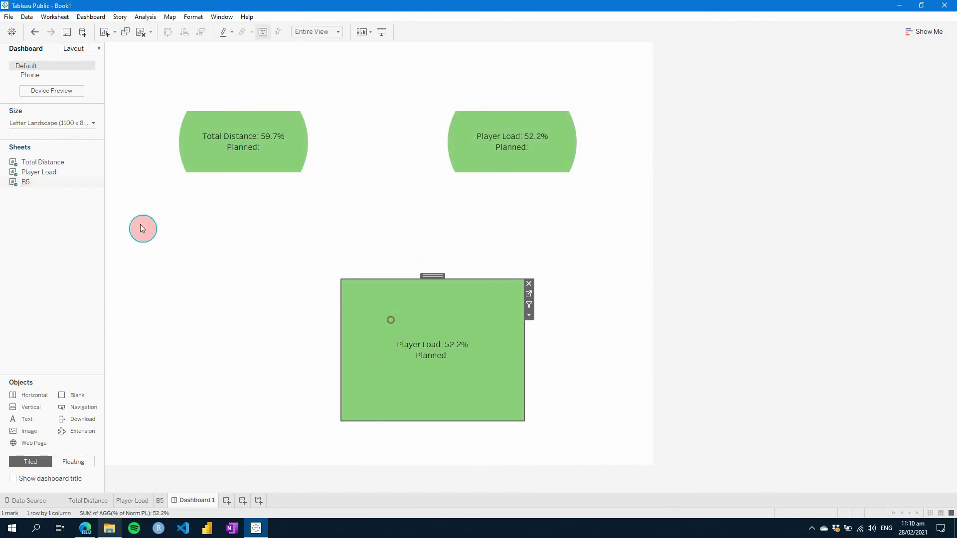
left_click(71, 50)
left_click(21, 49)
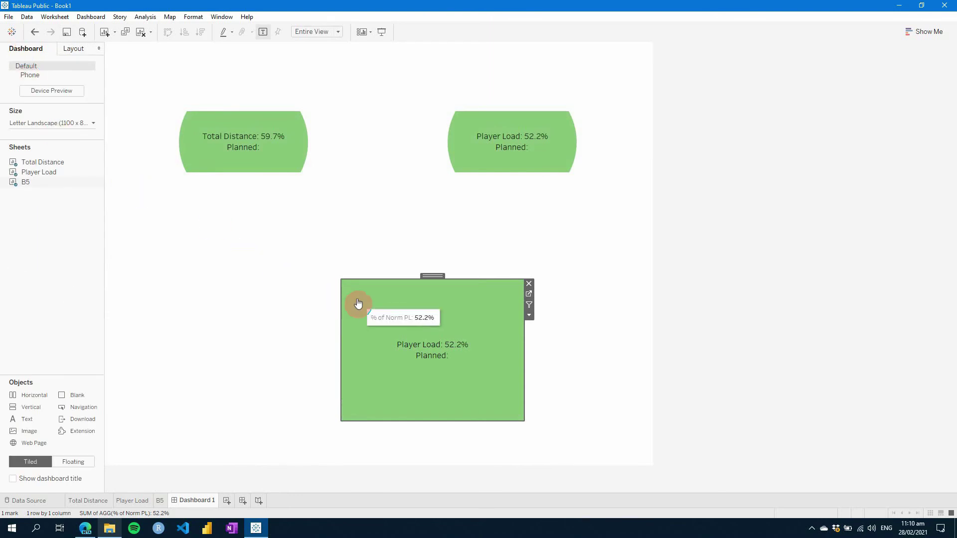
left_click_drag(429, 275, 639, 140)
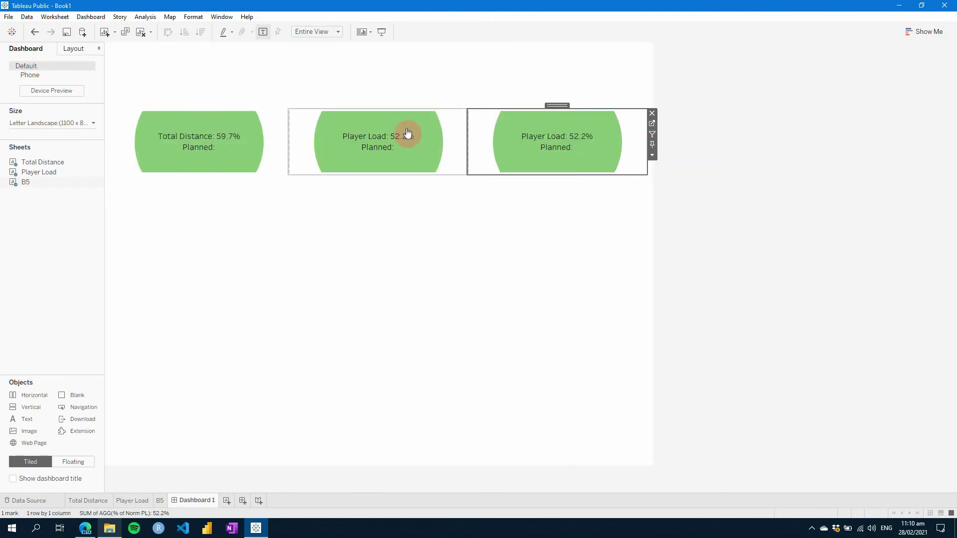
left_click(359, 264)
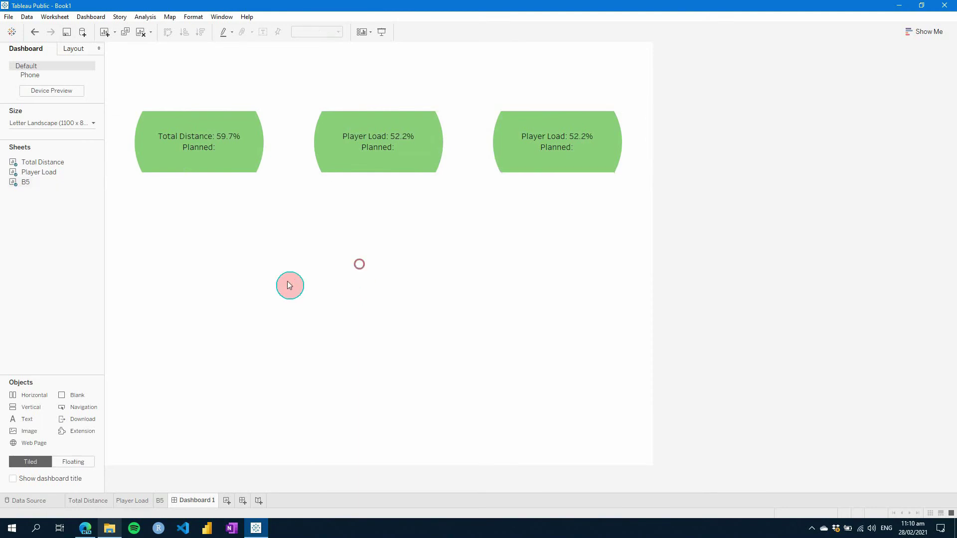
Duplicate the B5 sheet and rename the copy B6
right_click(160, 501)
left_click(185, 404)
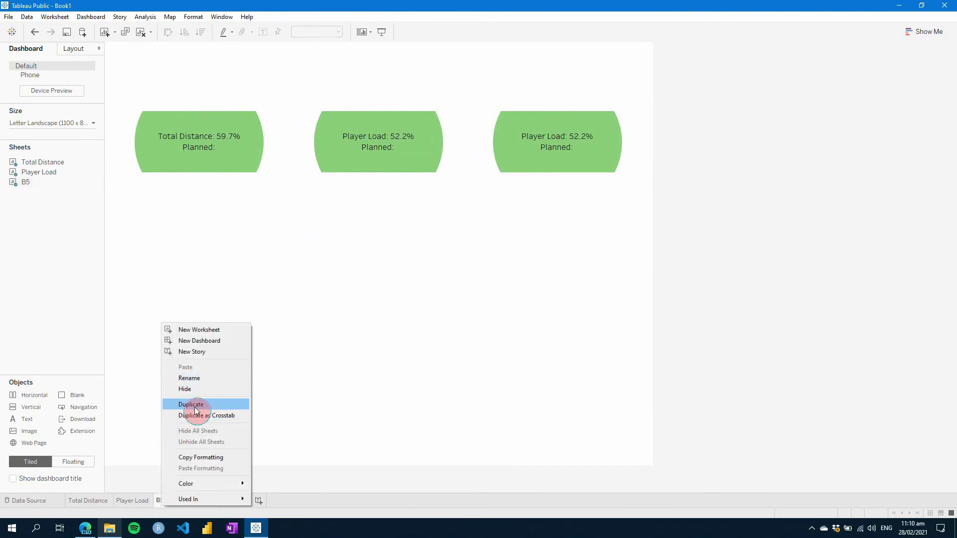
right_click(180, 501)
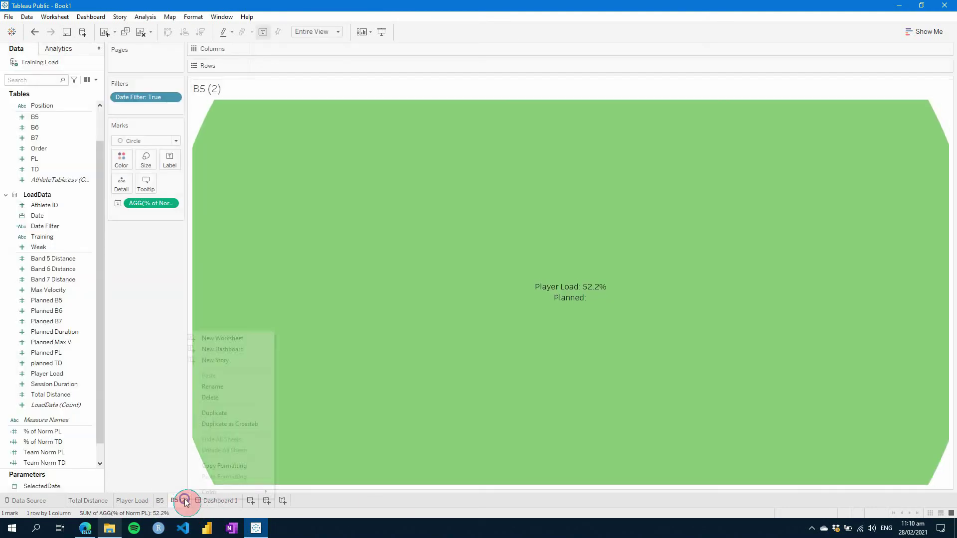
left_click(213, 387)
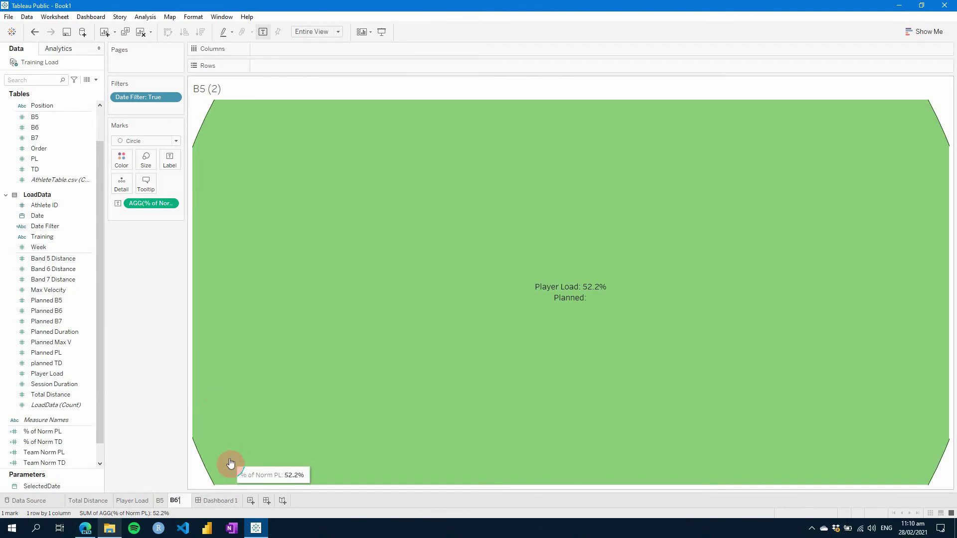
key("Return")
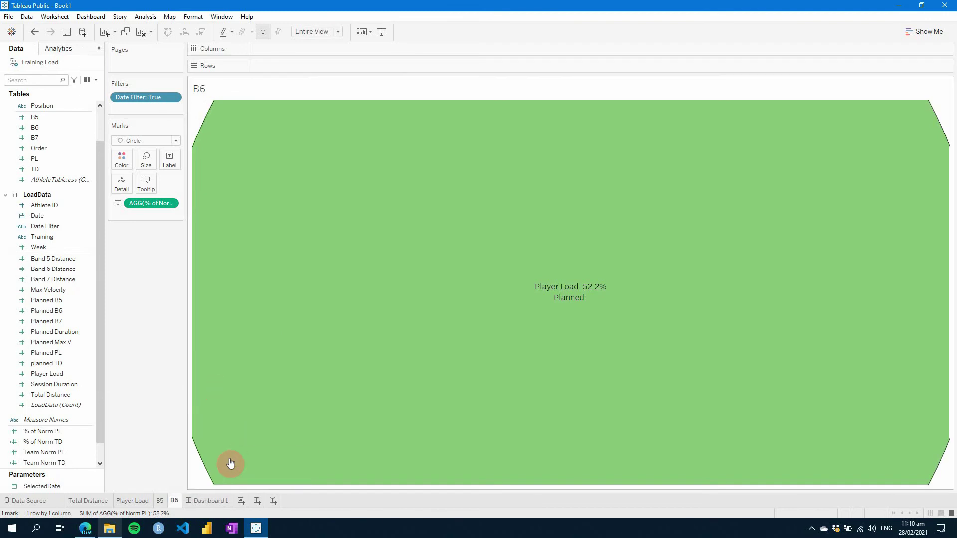
Duplicate B6, rename the copy B7, and return to Dashboard 1
right_click(176, 501)
left_click(210, 415)
right_click(199, 503)
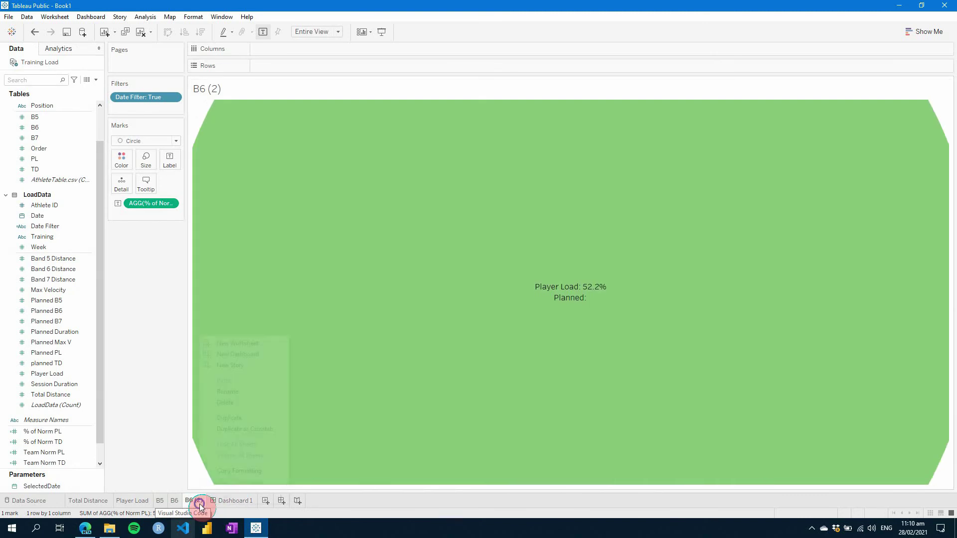
left_click(229, 392)
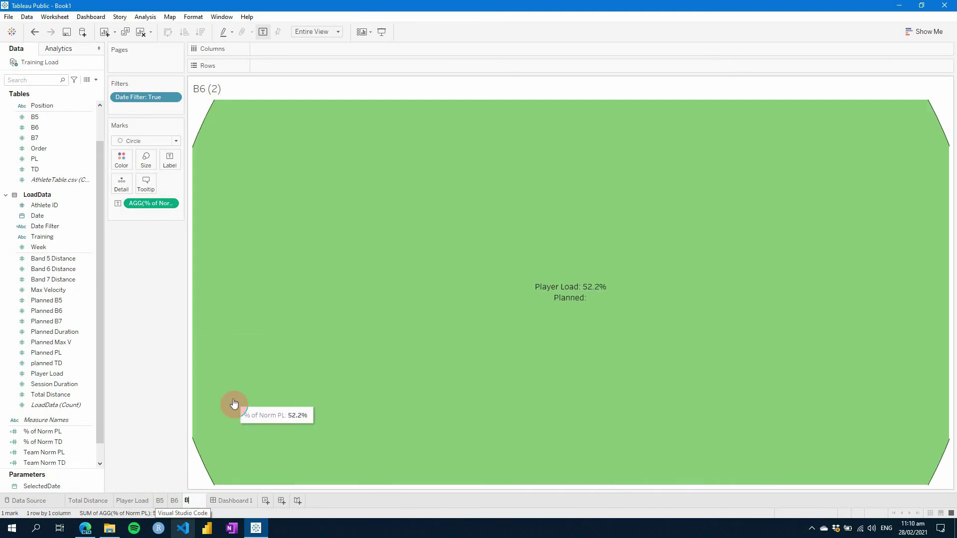
type("B7")
left_click(218, 500)
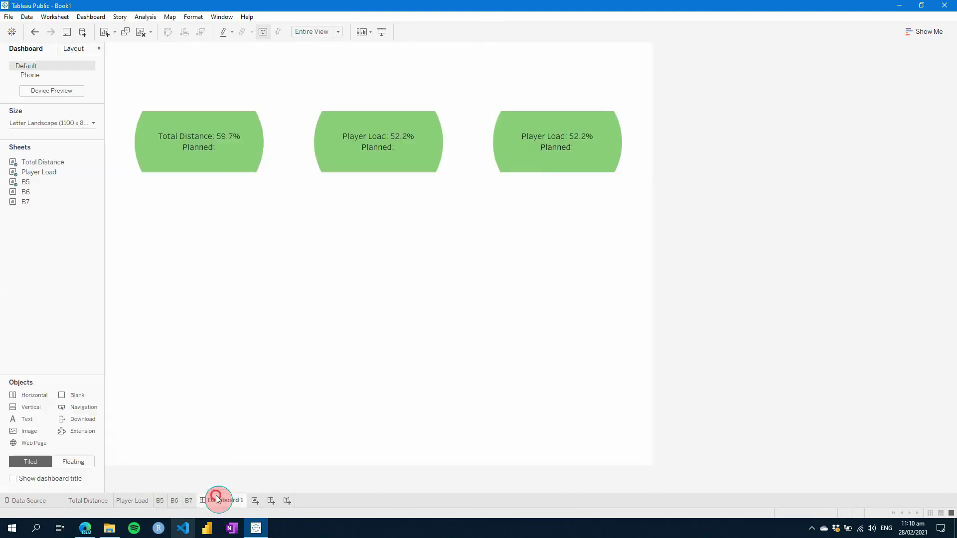
Add B6 to the dashboard with its title hidden, at the top row's right end
left_click_drag(25, 193, 357, 290)
right_click(449, 305)
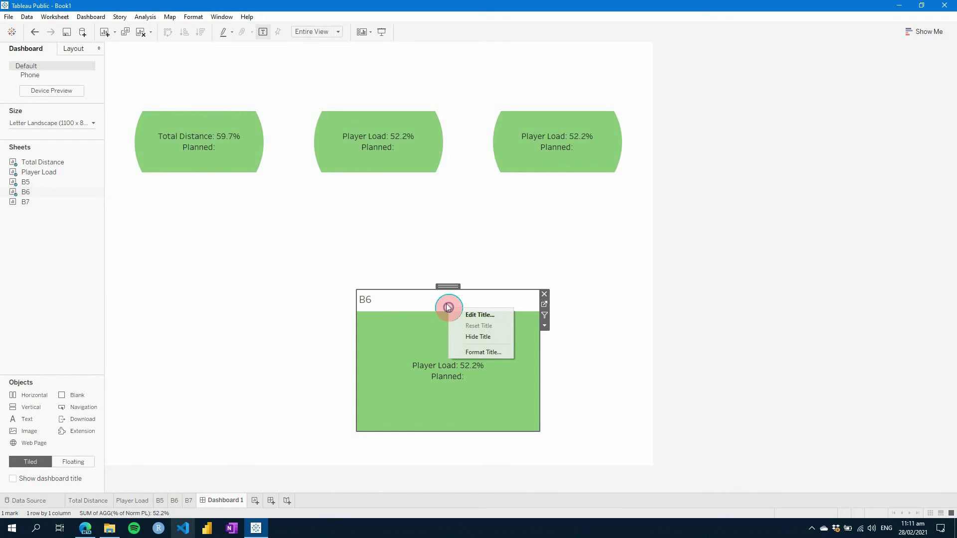
left_click(476, 335)
left_click_drag(446, 285, 641, 149)
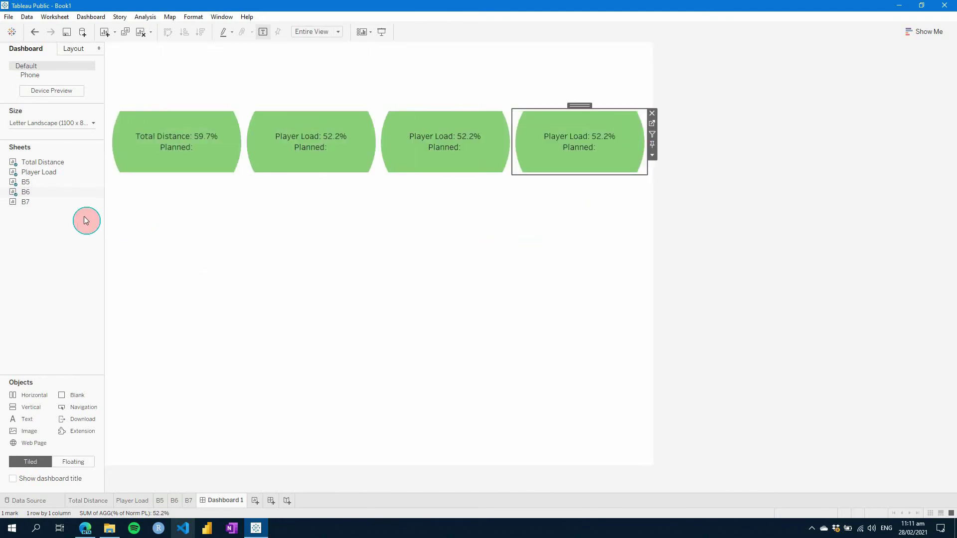
Add B7 after B6 in the top row and hide its title
left_click_drag(30, 202, 254, 302)
left_click_drag(343, 300, 643, 154)
right_click(565, 123)
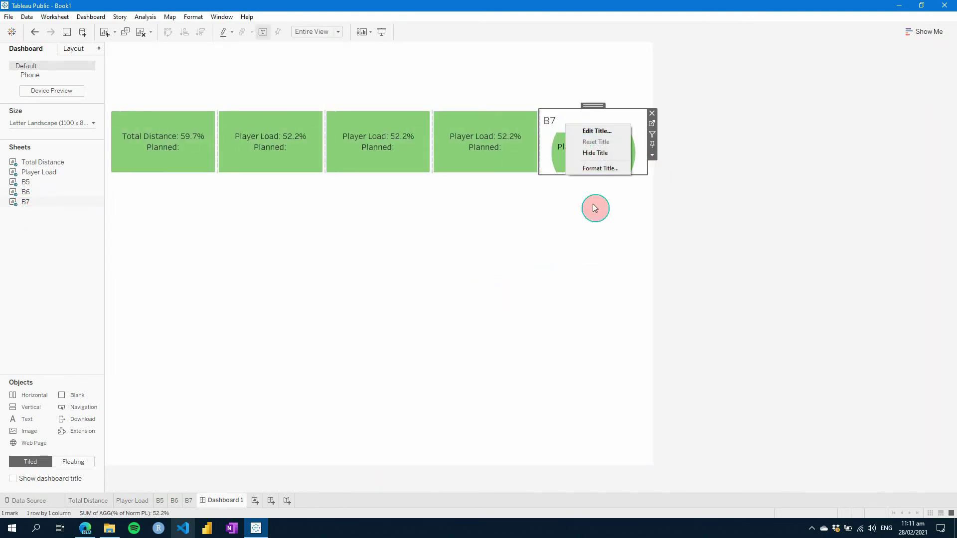
left_click(590, 156)
left_click(586, 351)
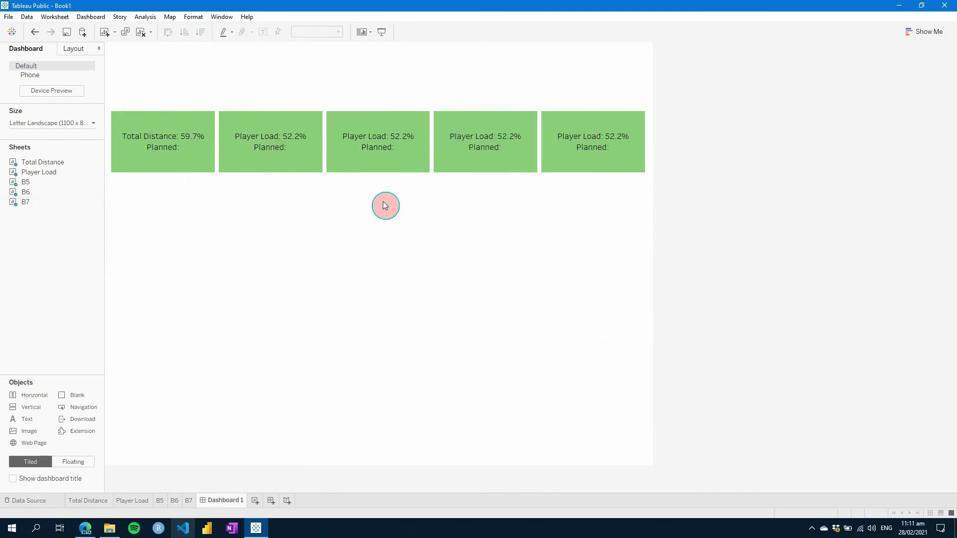
Change the B5 card's label text from Player Load to 'High-Speed Distance'
left_click(155, 502)
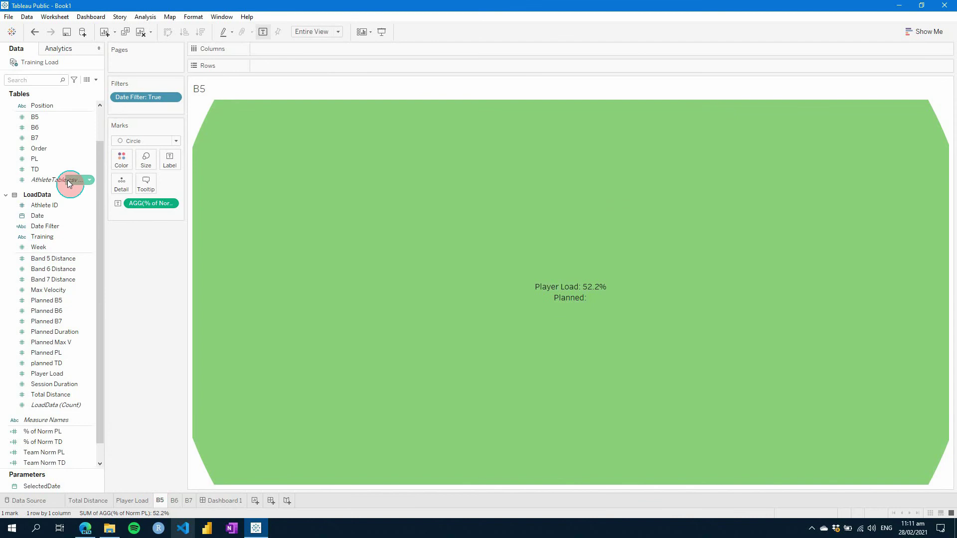
left_click(174, 163)
left_click(255, 211)
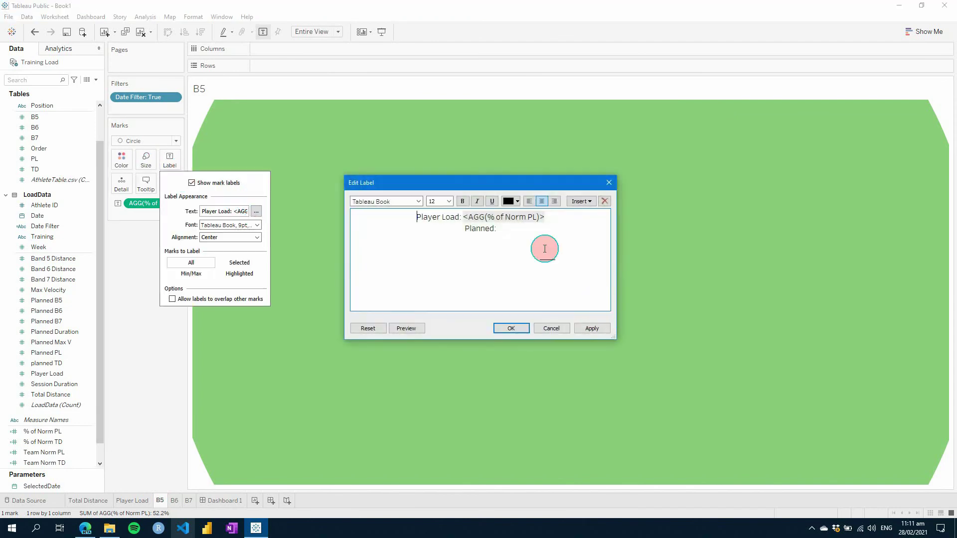
left_click(459, 223)
left_click_drag(459, 218, 405, 217)
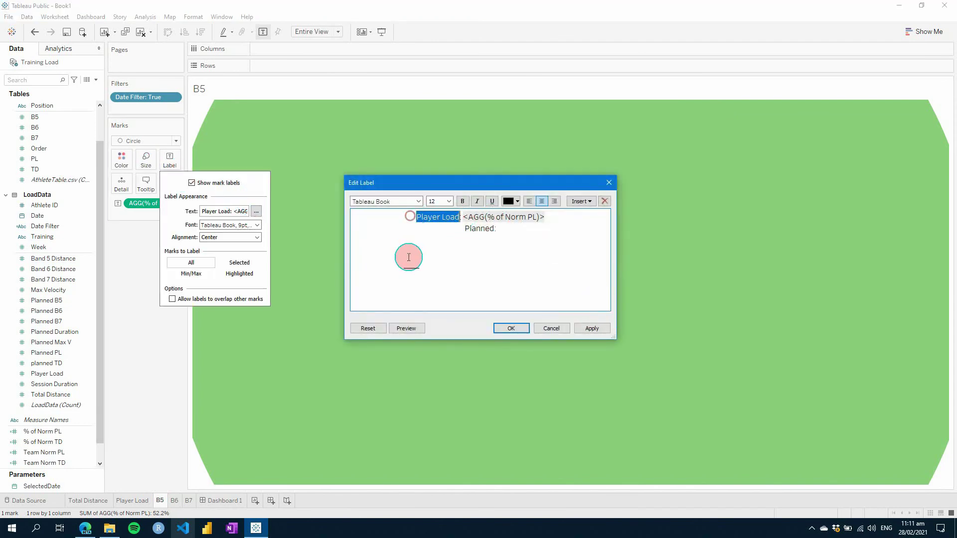
type("High-Speed")
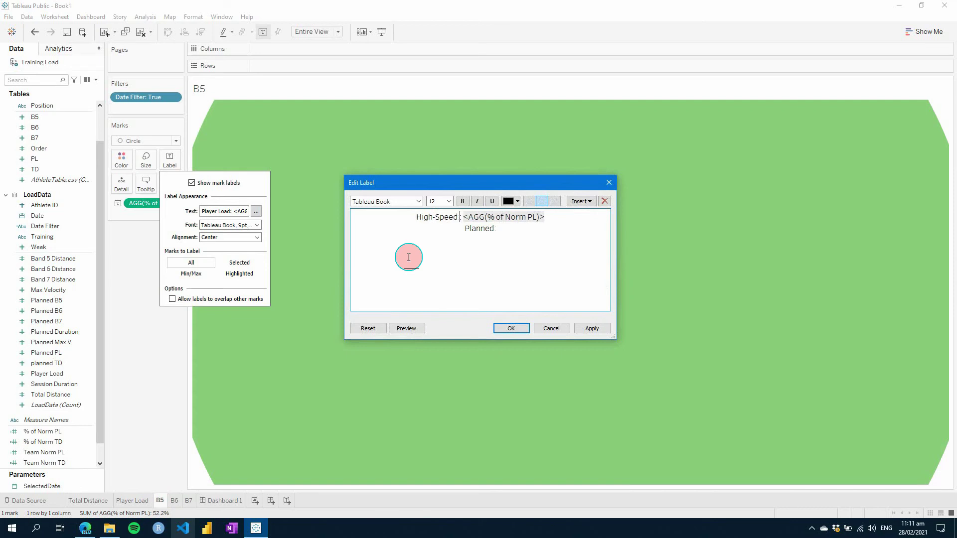
type(" Distance")
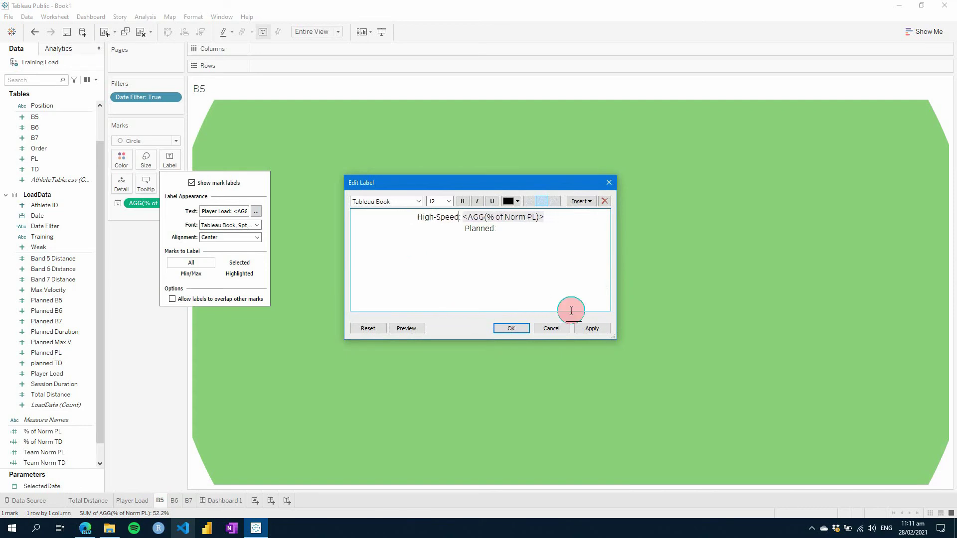
left_click(592, 328)
left_click(511, 328)
Change the B6 card's label text to 'Very High-Speed'
left_click(175, 501)
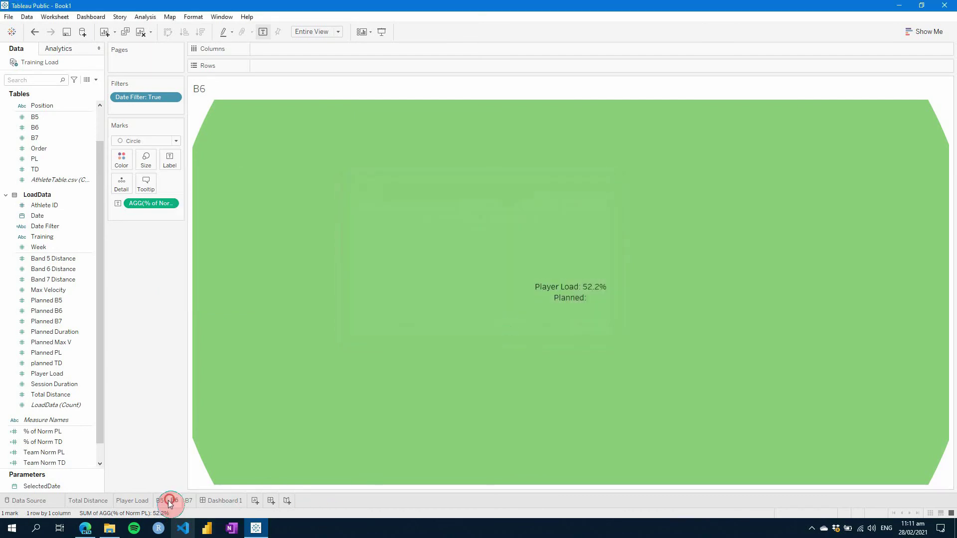
left_click(168, 160)
left_click(256, 211)
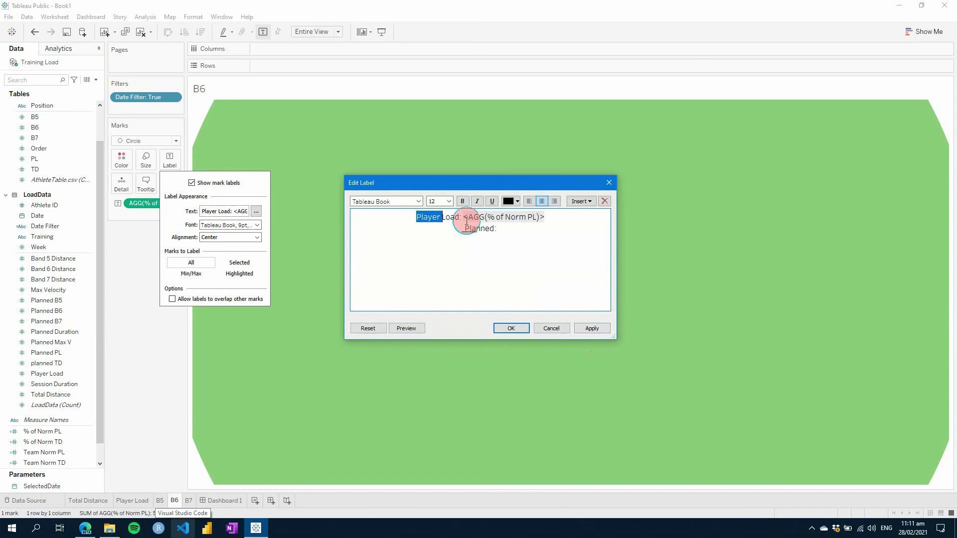
type("Very High-Spee")
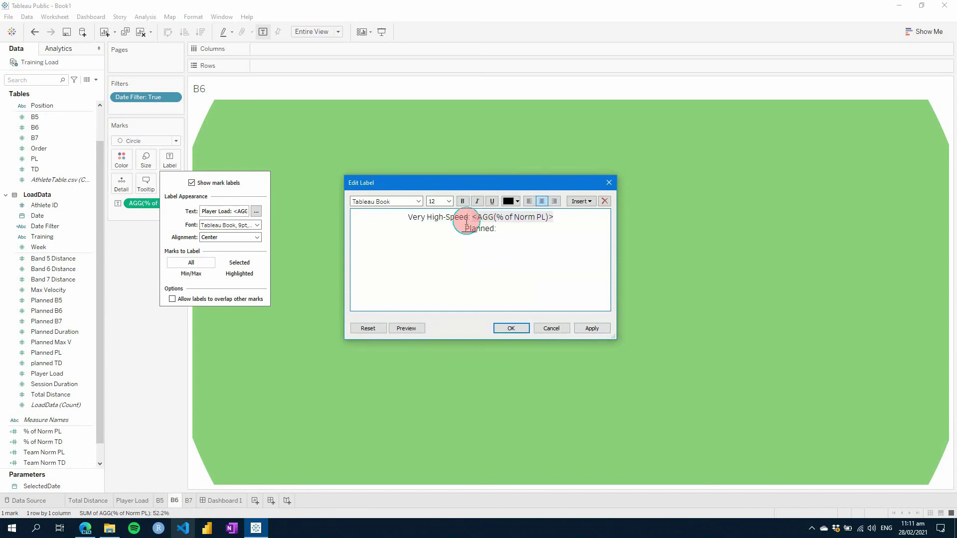
left_click(591, 327)
left_click(508, 328)
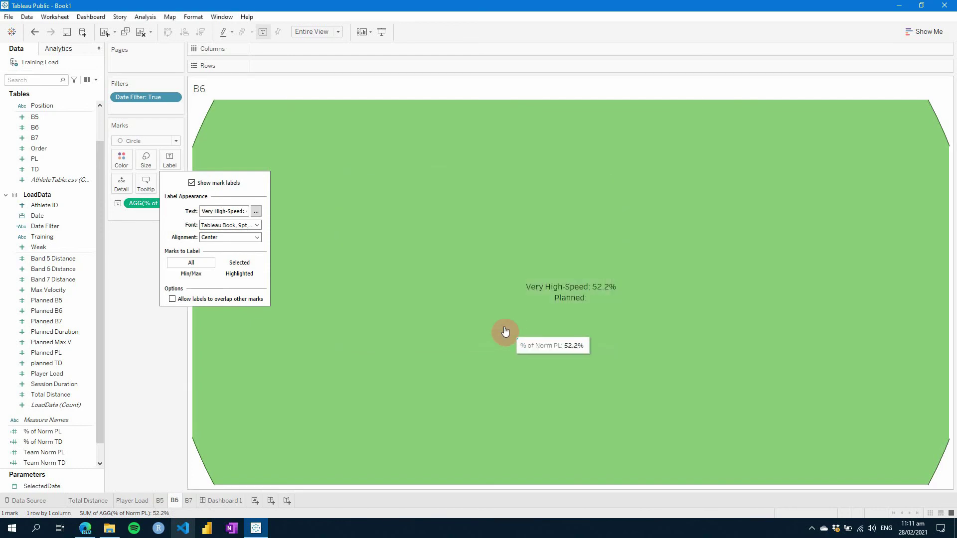
Change the B7 card's label text to 'Sprint', then view Dashboard 1
left_click(187, 501)
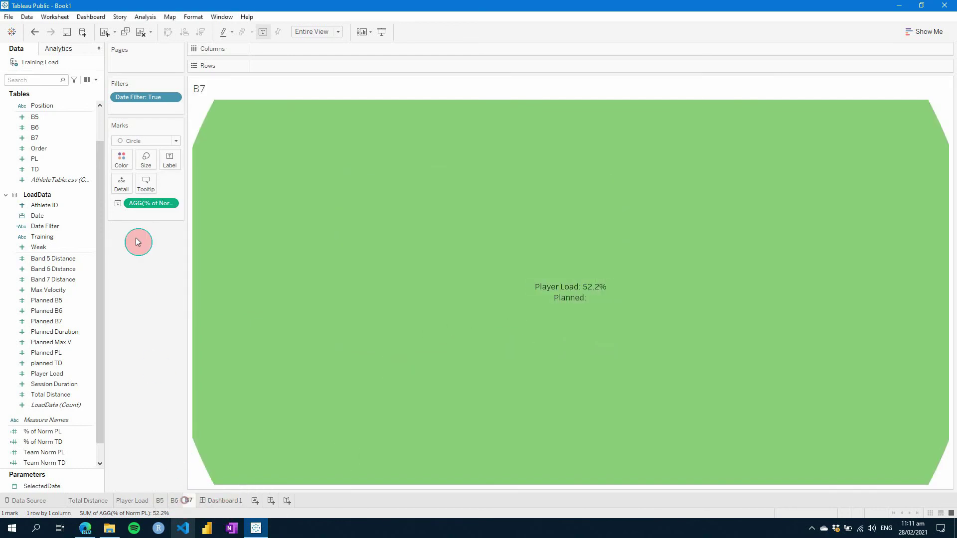
left_click(169, 163)
left_click(256, 211)
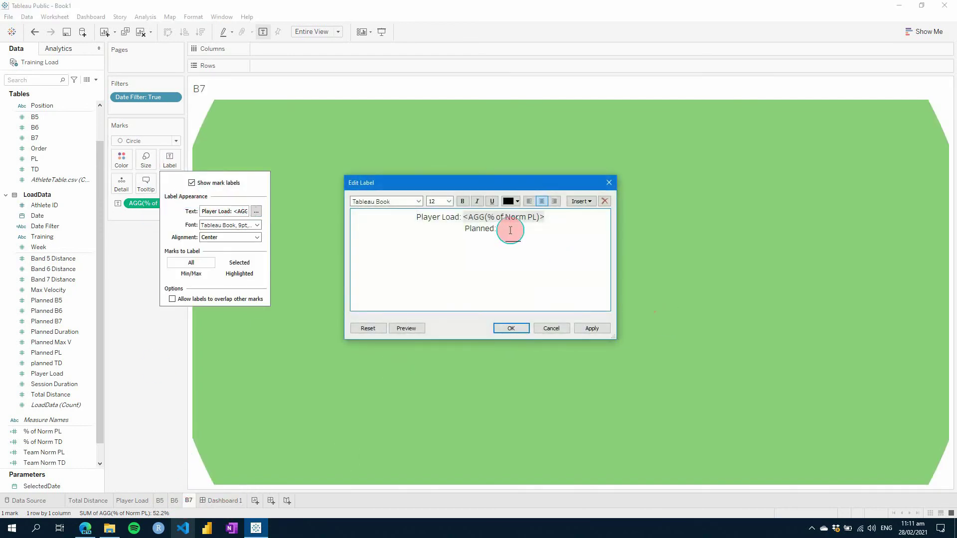
type("Sprint")
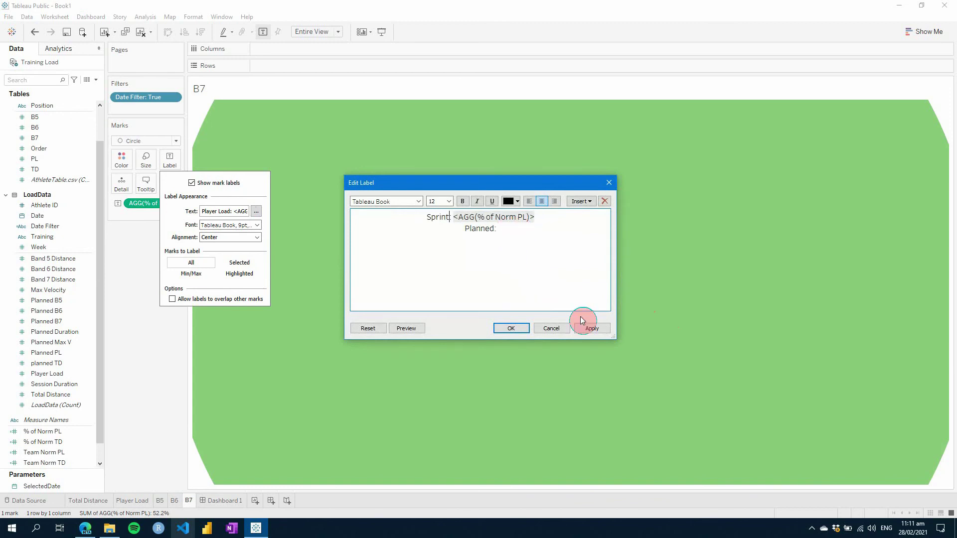
left_click(592, 328)
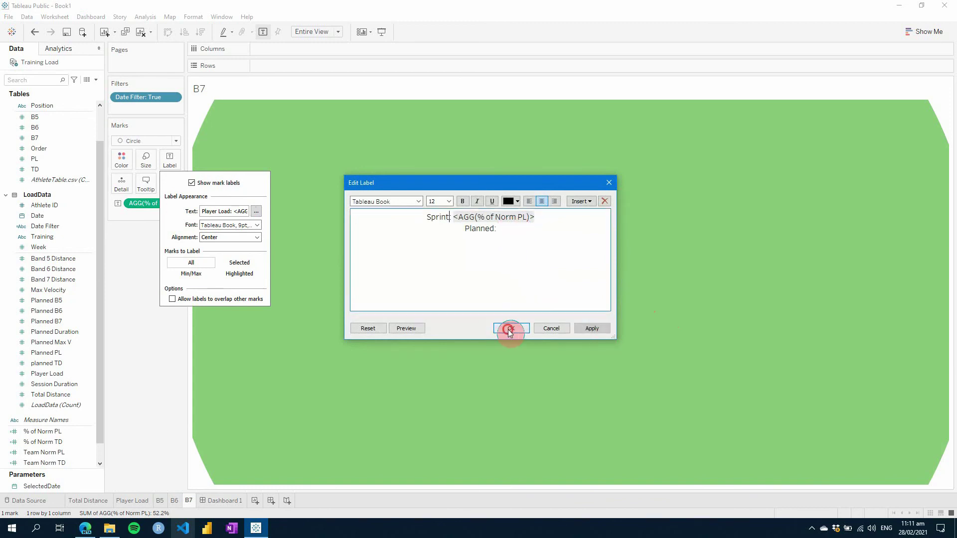
left_click(511, 328)
left_click(214, 501)
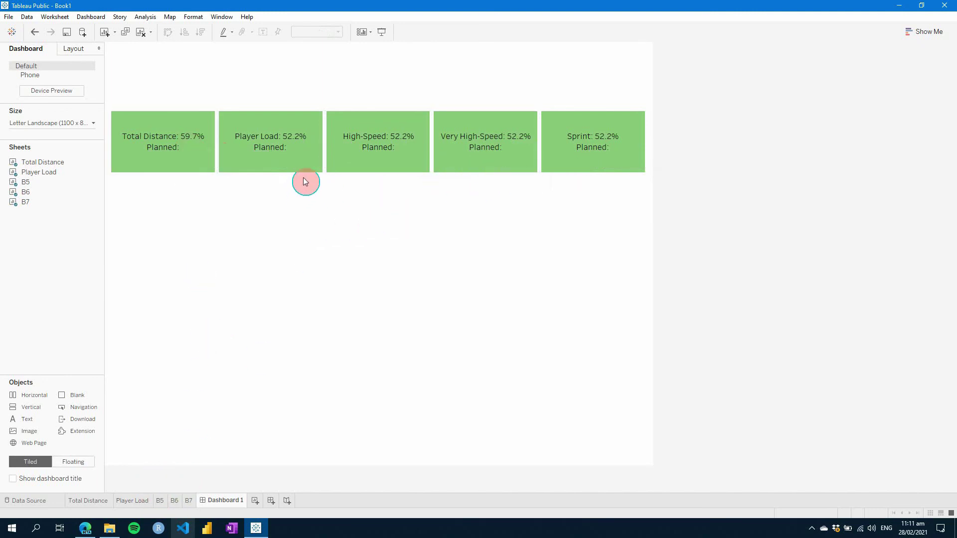
mouse_move(274, 143)
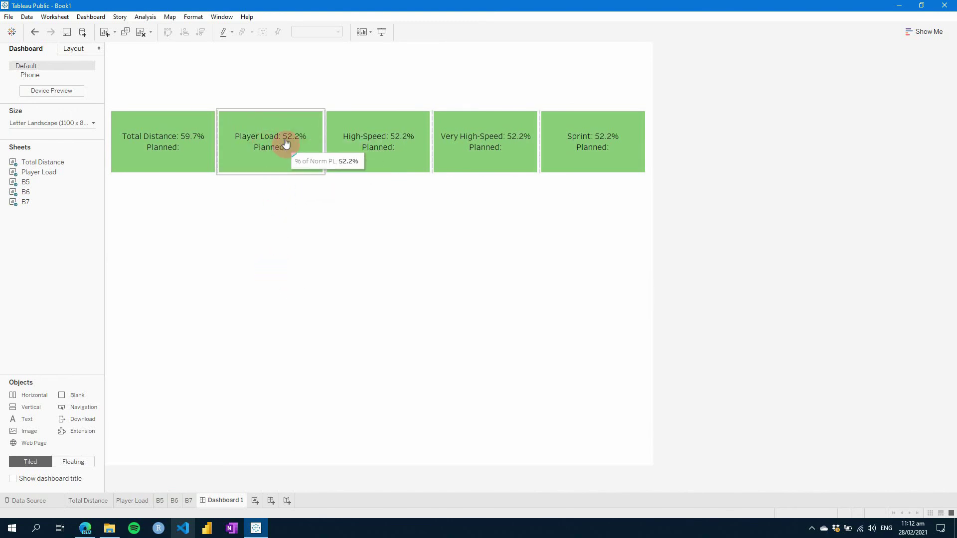
mouse_move(235, 145)
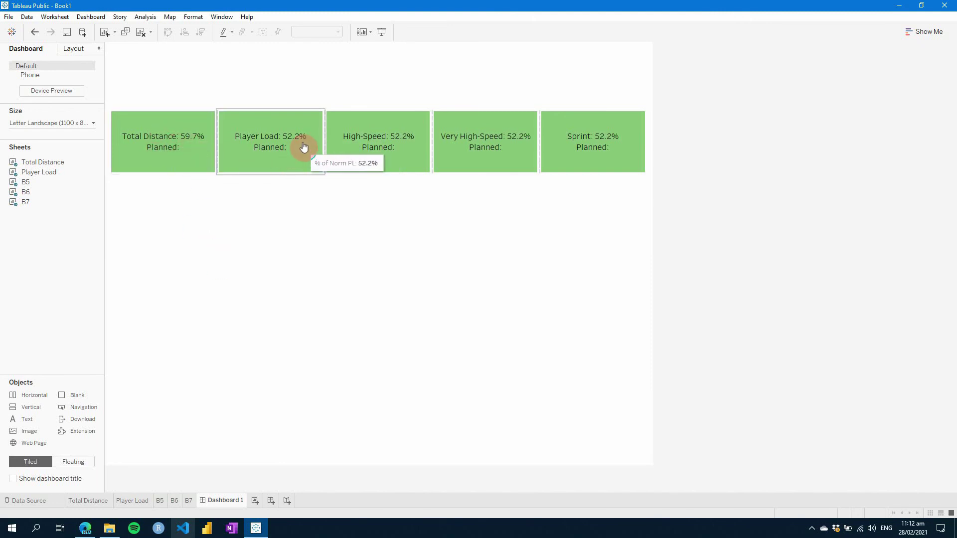
mouse_move(399, 152)
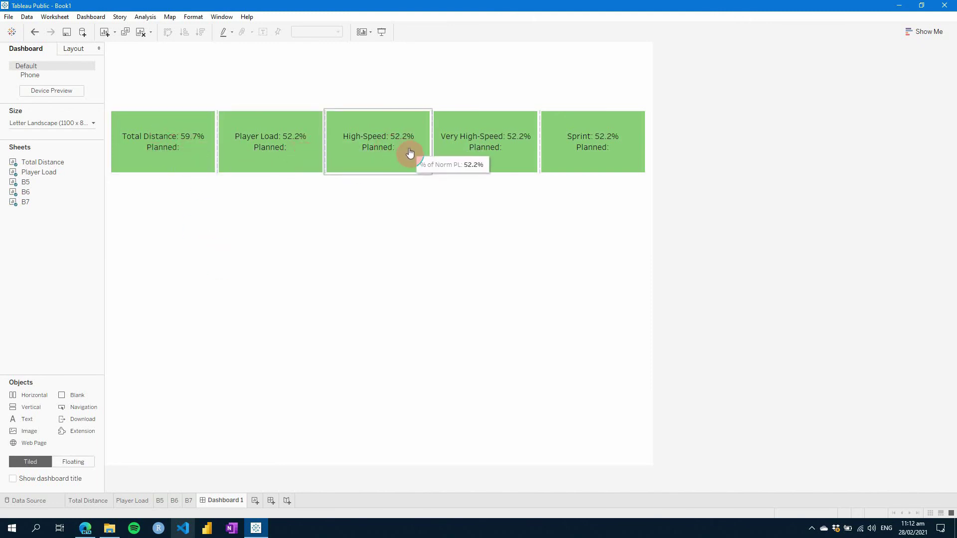
mouse_move(203, 136)
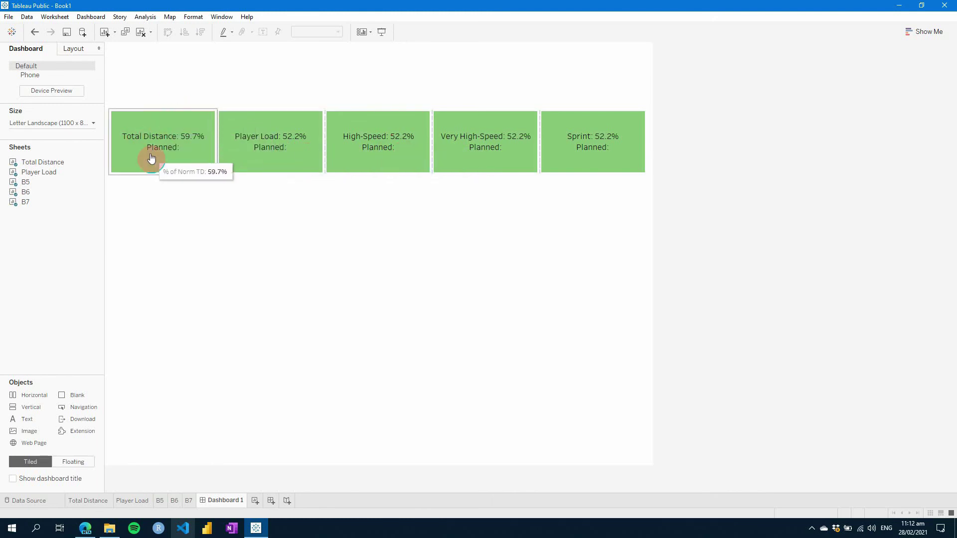
mouse_move(559, 155)
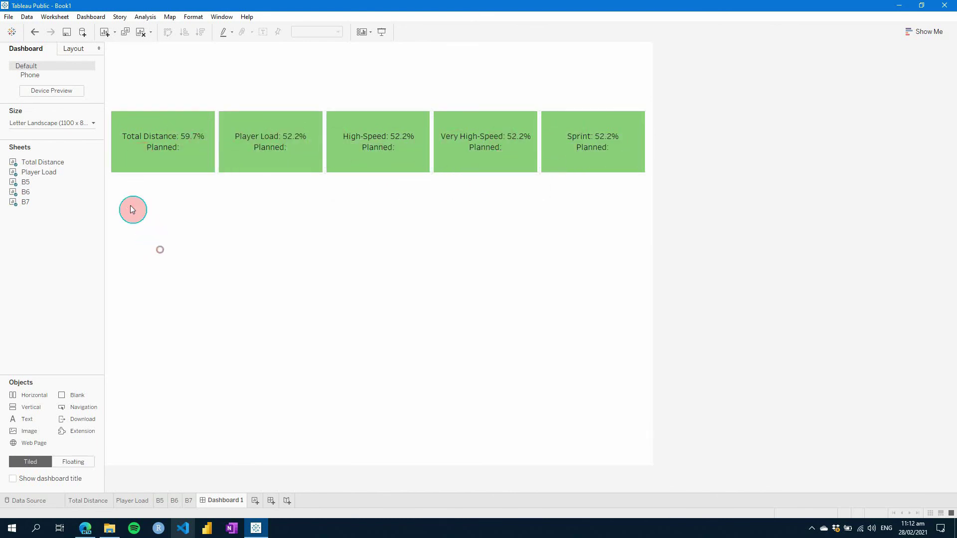
Show the SelectedDate parameter control on the dashboard and make it floating
left_click(4, 18)
left_click(23, 37)
left_click(145, 16)
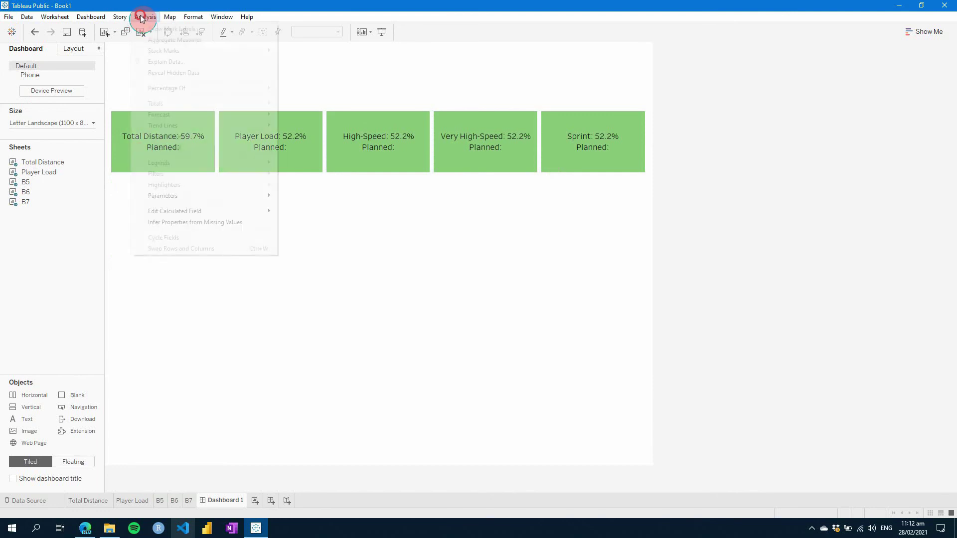
mouse_move(172, 196)
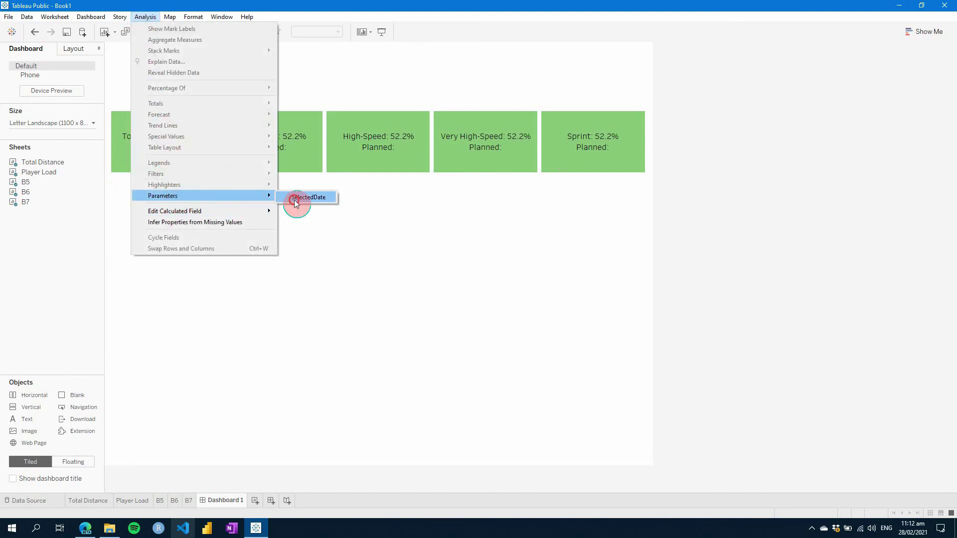
left_click(294, 199)
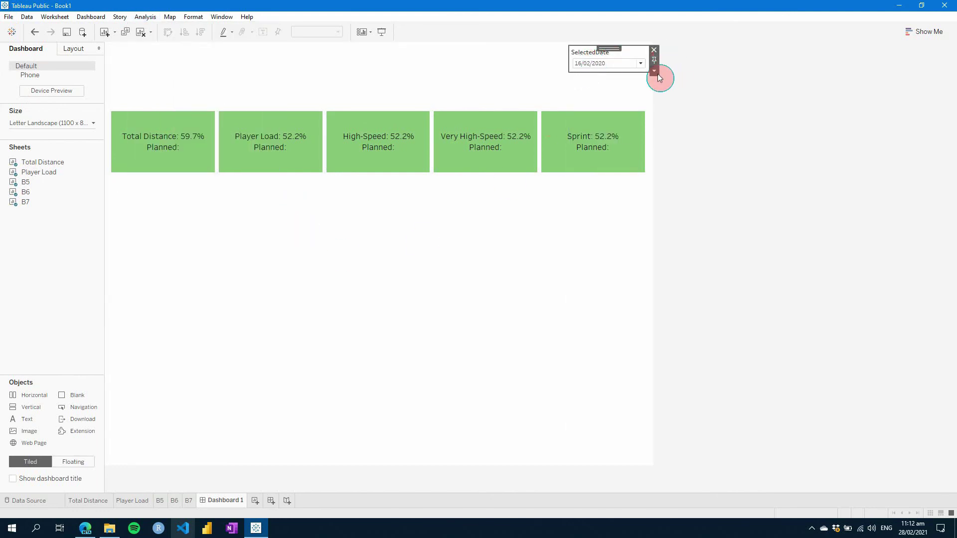
left_click(654, 70)
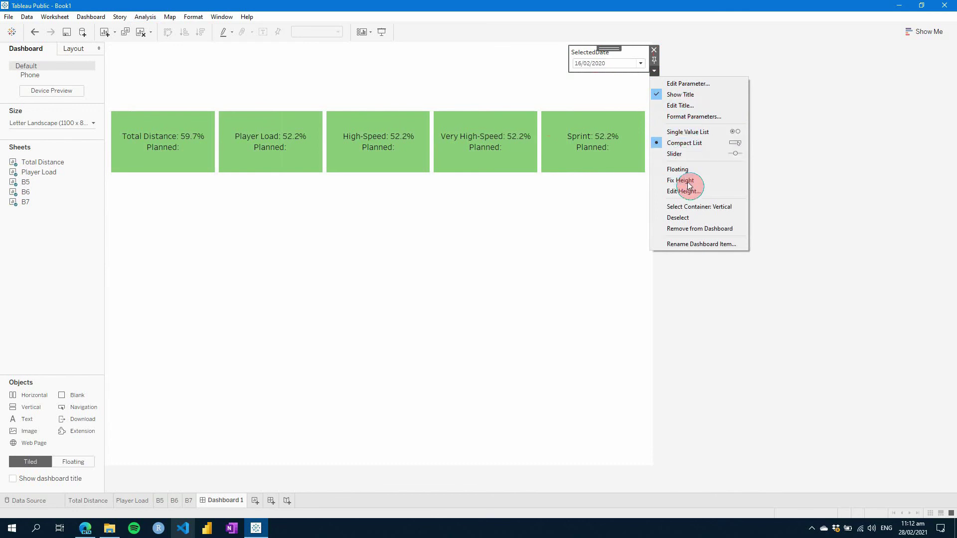
left_click(677, 169)
Move the date control to the top left and set SelectedDate to 13/03/2020
left_click_drag(596, 55, 142, 52)
left_click(156, 67)
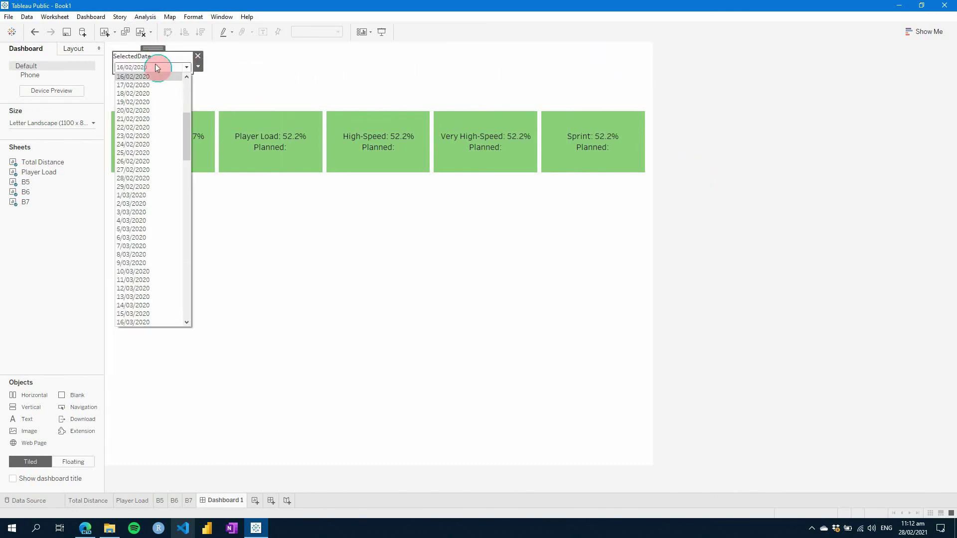
left_click(129, 86)
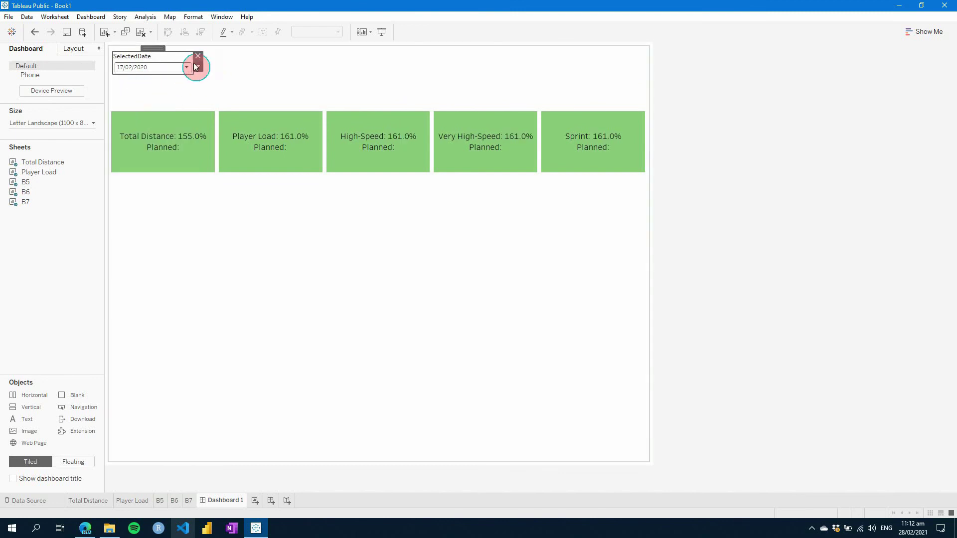
left_click(186, 67)
left_click(133, 111)
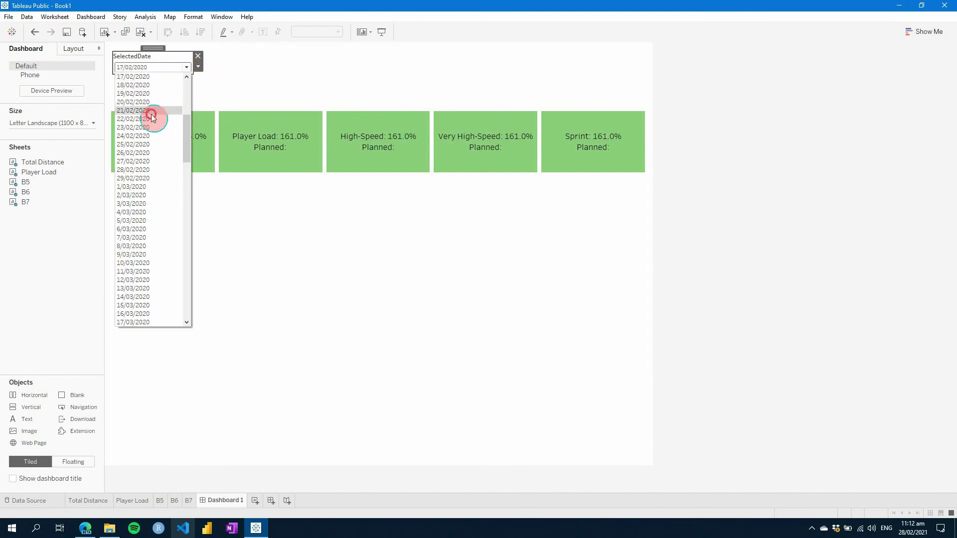
left_click(179, 69)
left_click(149, 251)
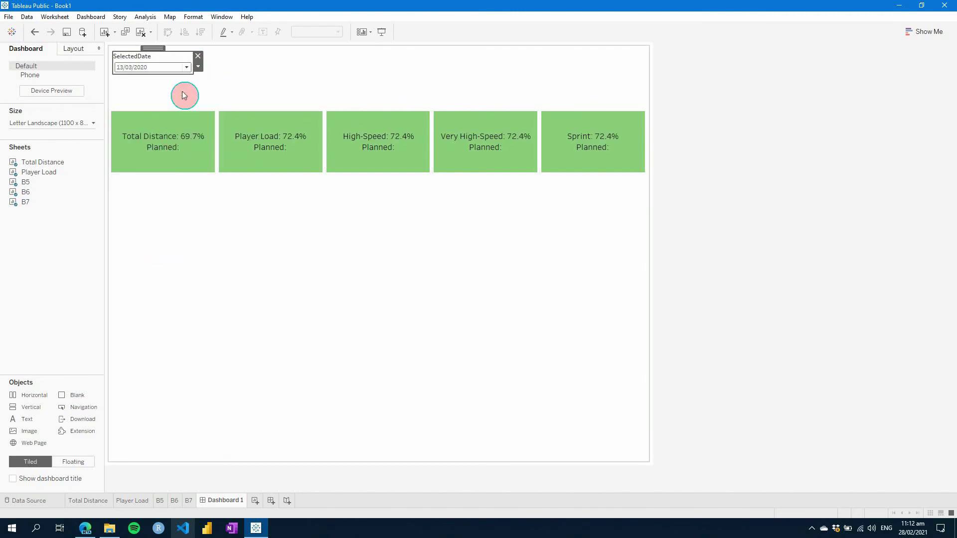
left_click(226, 101)
left_click_drag(150, 49, 175, 69)
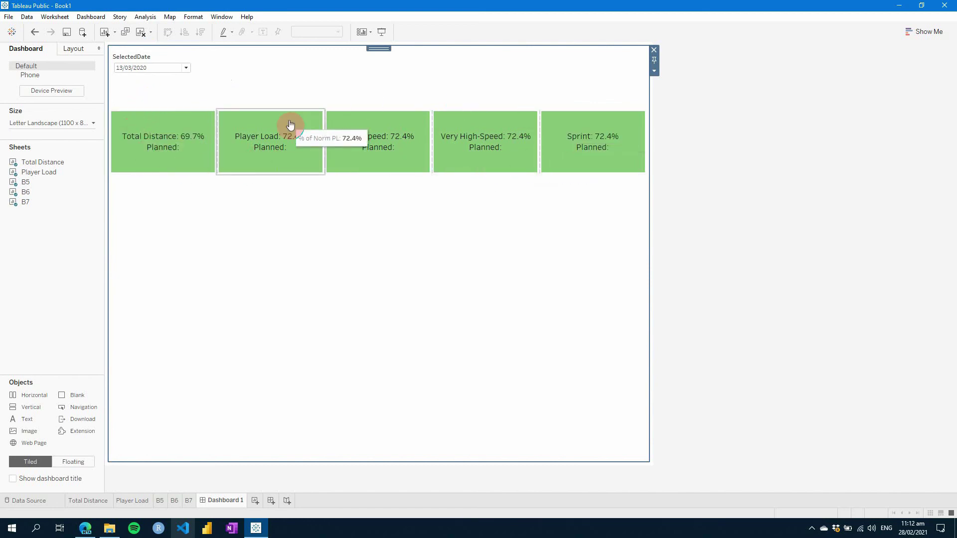
Click the empty grey area to deselect the top-left SelectedDate control
left_click(741, 356)
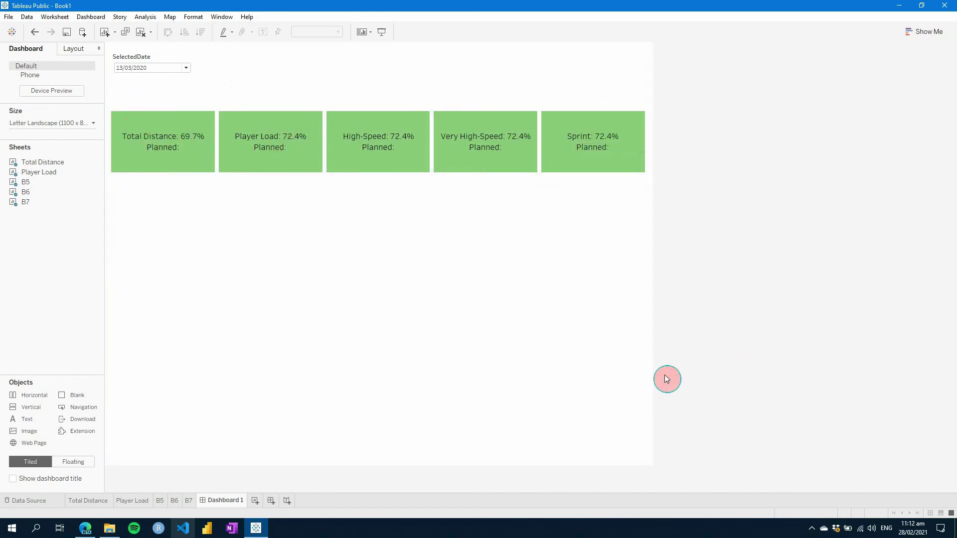